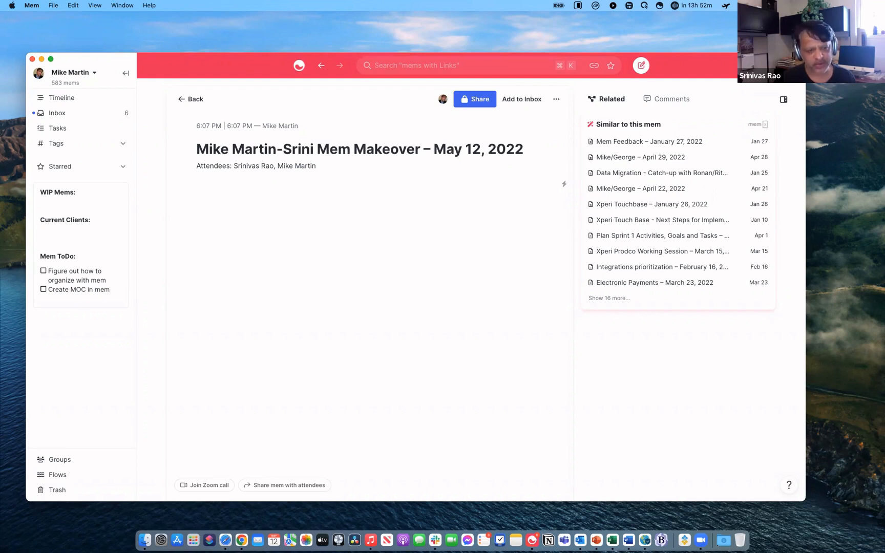
Insert the Meeting template below the attendees line of the mem.
type("/")
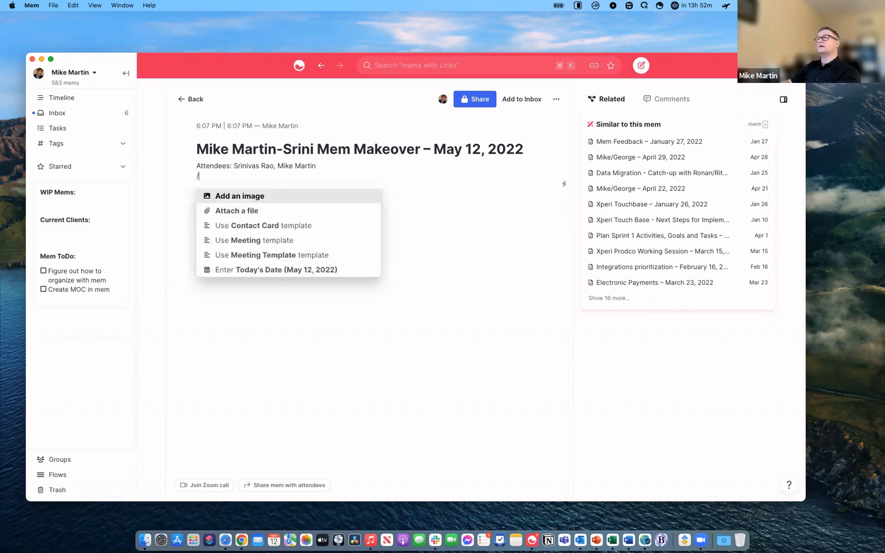
key("Down")
key("Down")
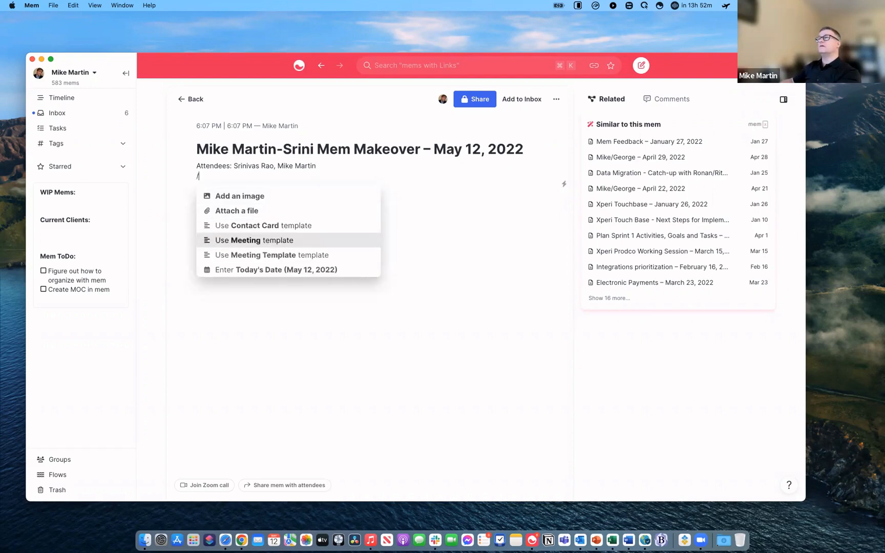
key("Return")
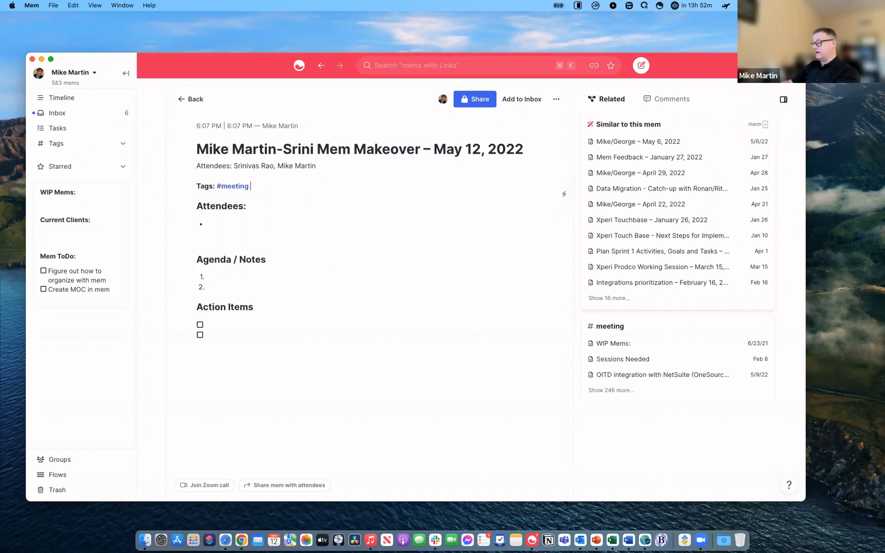
Add the existing #mem-tips tag after #meeting on the Tags line.
type("#m")
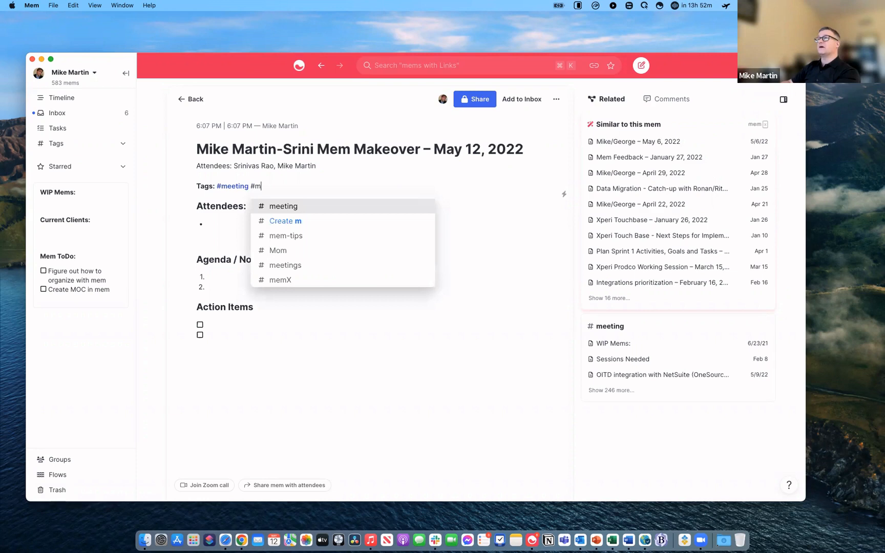
type("em")
key("Return")
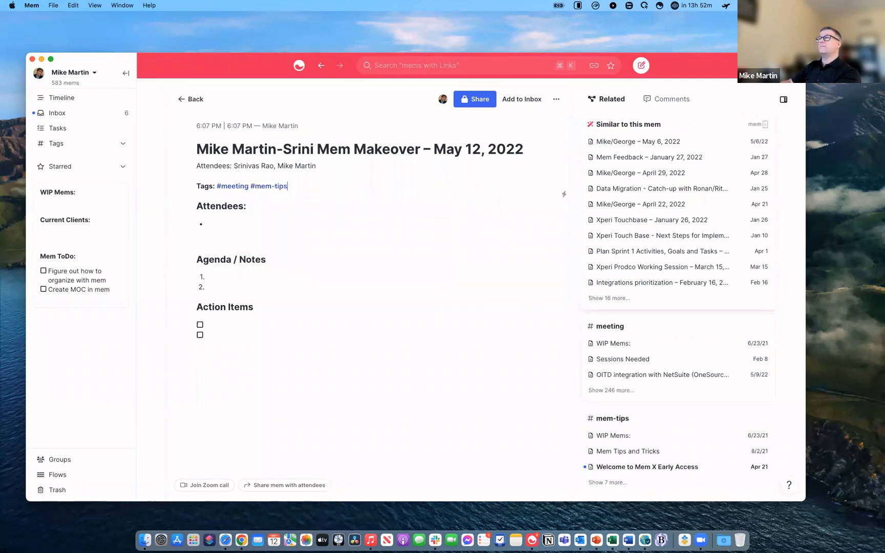
Remove the template's redundant Attendees heading and its empty bullet from the meeting mem.
left_click(207, 224)
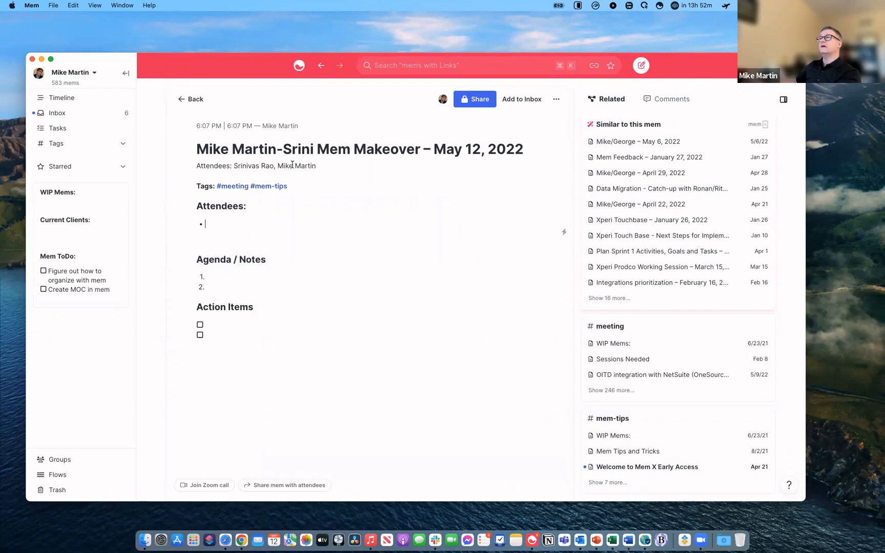
key("shift+Up")
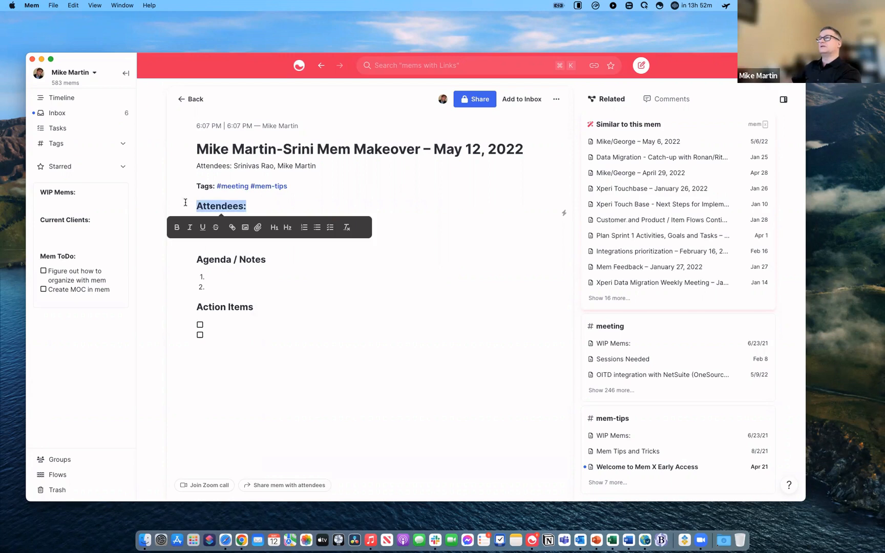
key("BackSpace")
key("BackSpace")
key("Down")
key("Down")
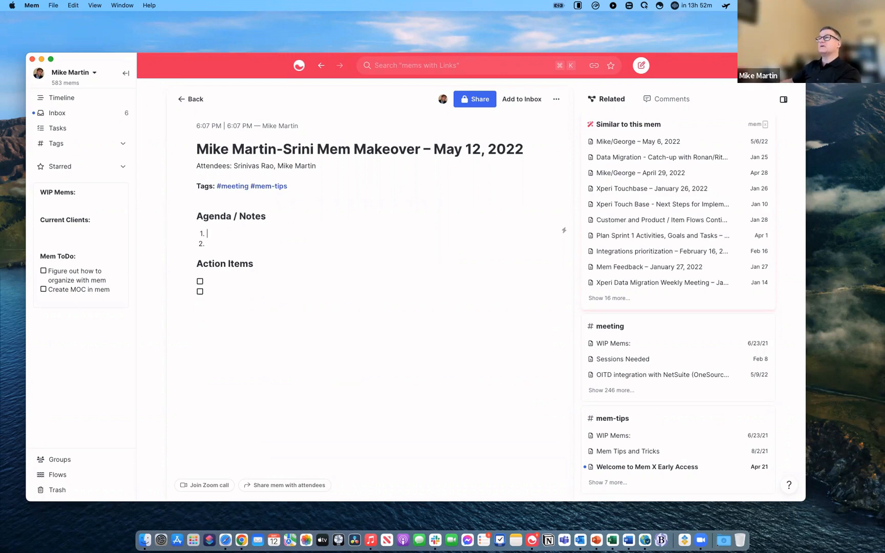
Enter "Discussed mem config" as the first numbered item under Agenda / Notes.
key("Up")
type("Discuss")
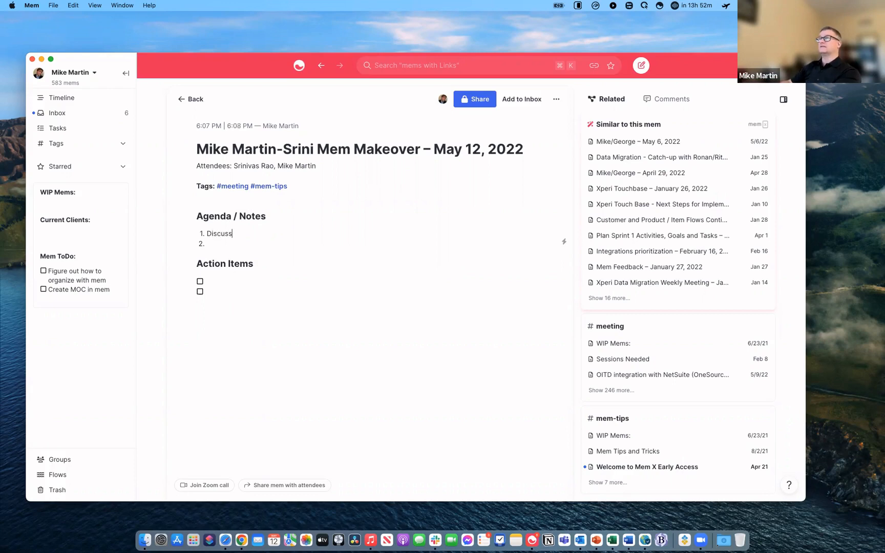
type("ed mem config")
key("Return")
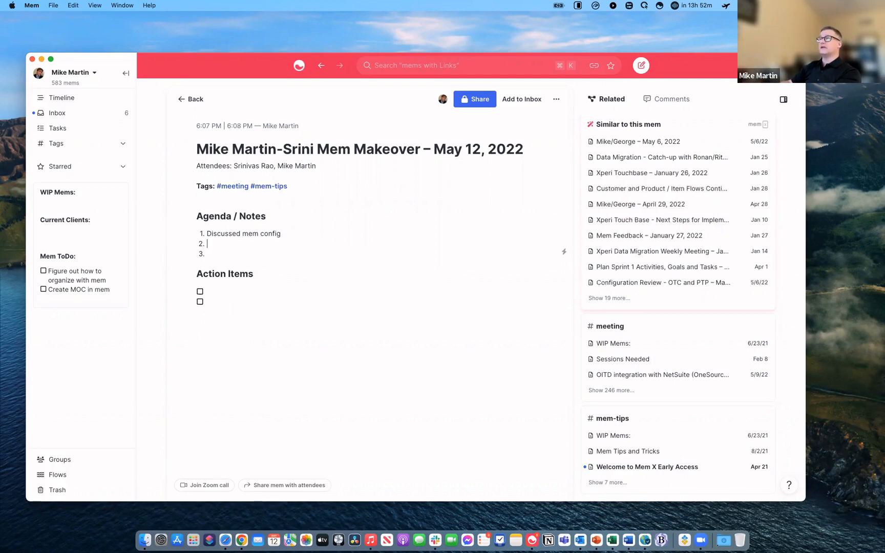
Fill the first Action Items checkbox with a task to email the other attendee, using their first name.
key("Down")
key("Down")
key("Down")
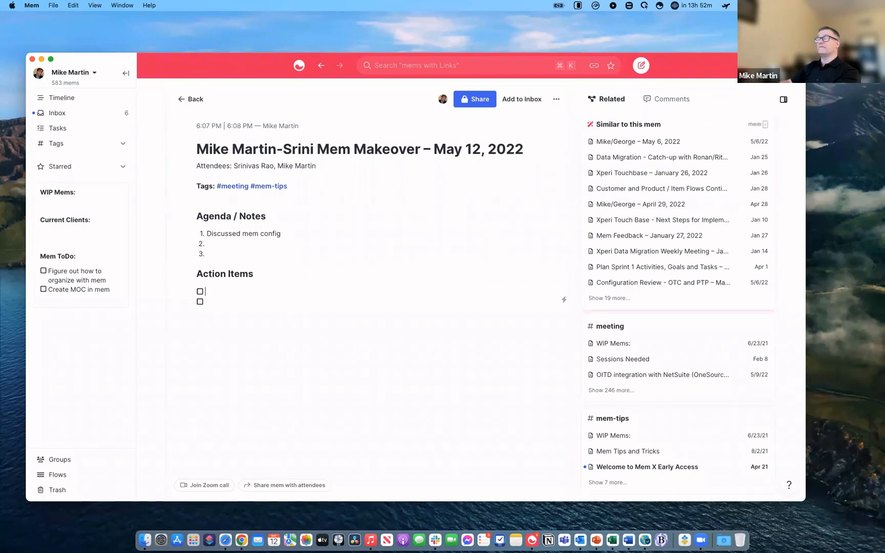
type("email")
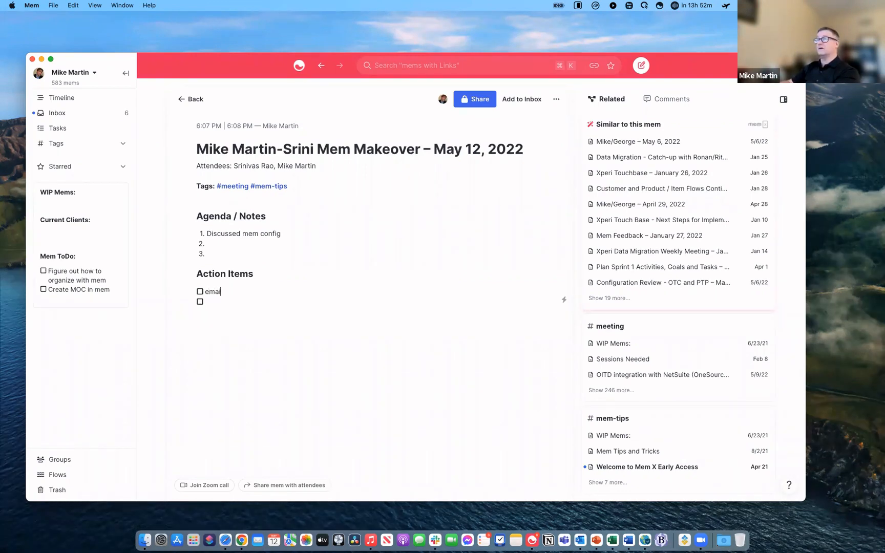
type(" Srini")
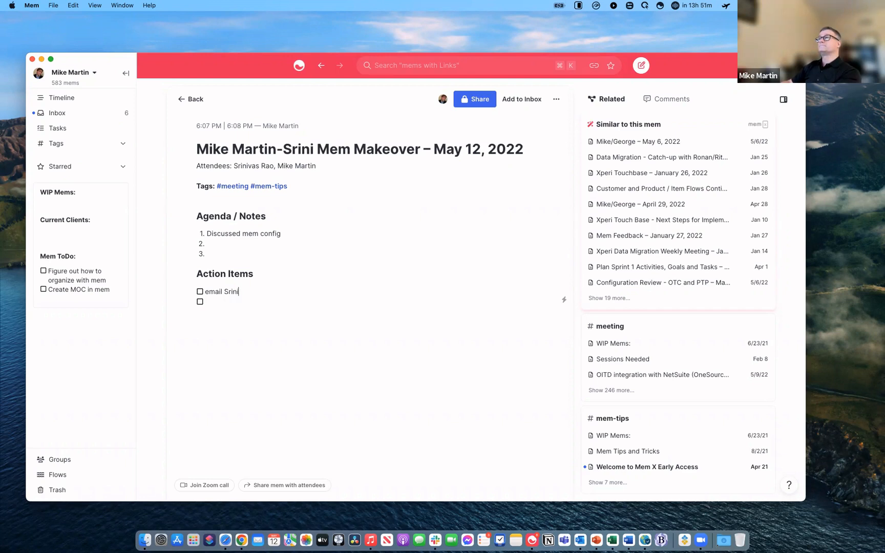
Add two more action items, "review mem setup" and "re-read notes", below the email task.
key("Return")
type("review mem ")
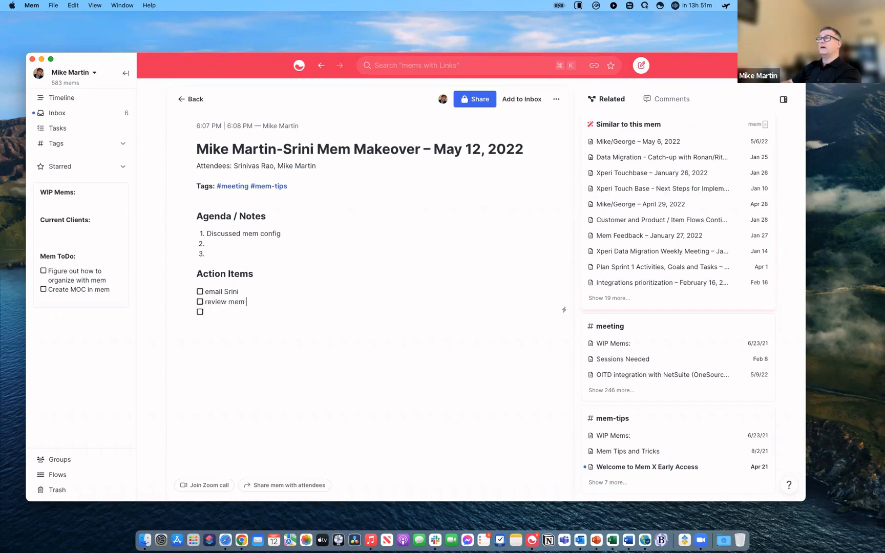
type("setu")
key("BackSpace")
key("BackSpace")
type("etup")
key("Down")
type("re-read notes")
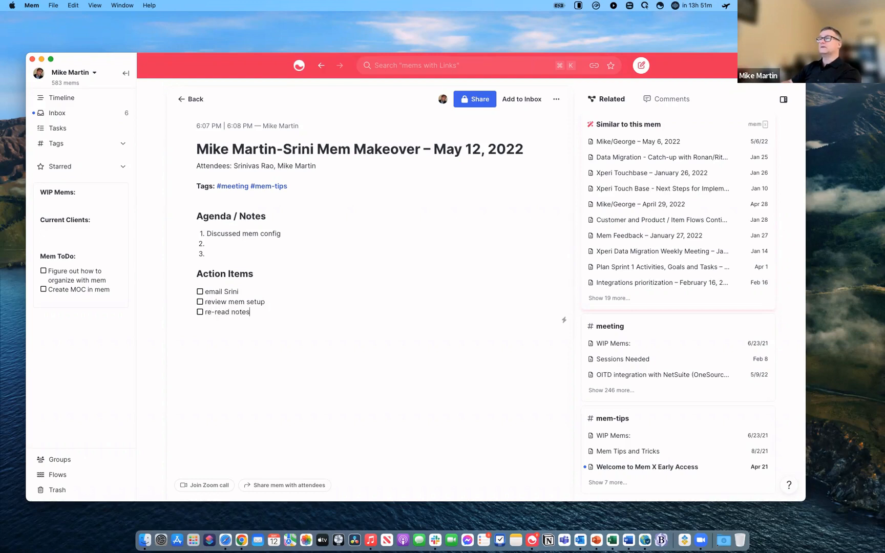
Begin the second item under Agenda / Notes with "we talked about how to take better".
key("Up")
key("Up")
key("Up")
key("Up")
key("Up")
key("Up")
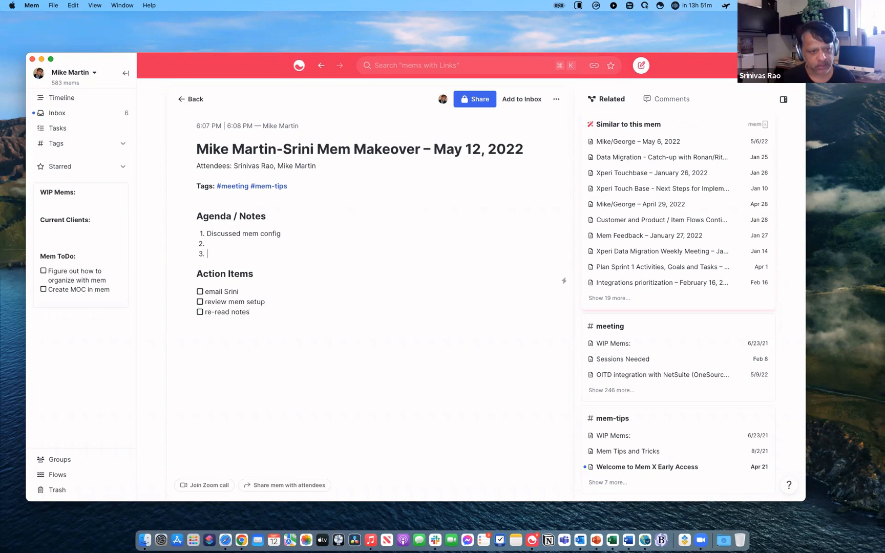
key("Down")
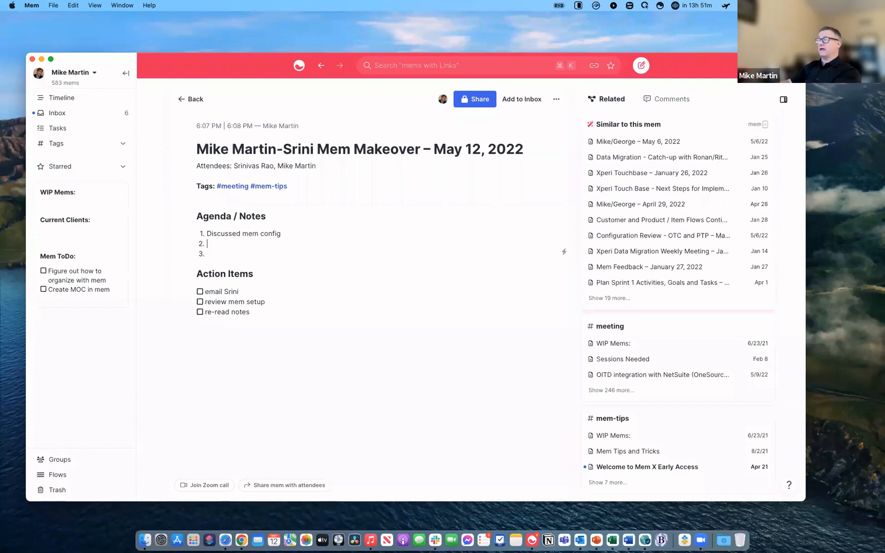
type("we talked about how")
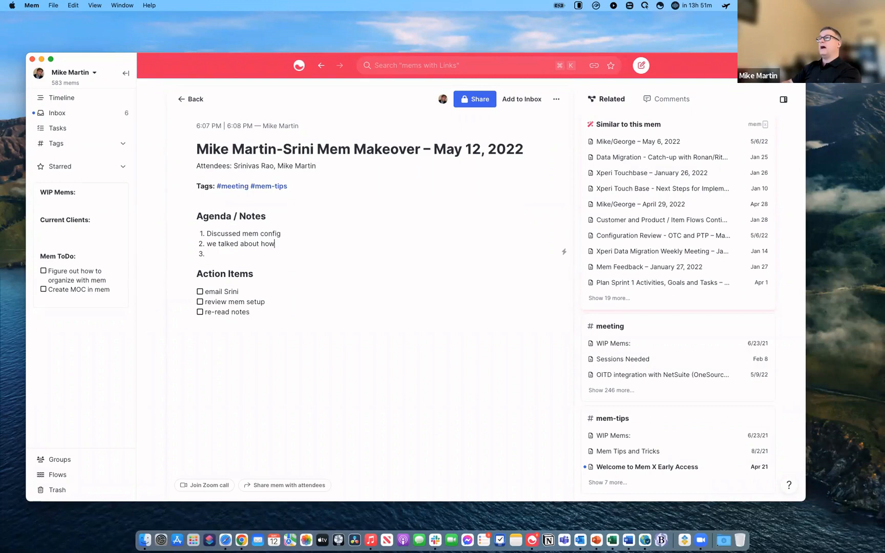
type(" to take better @me")
key("BackSpace")
key("BackSpace")
key("BackSpace")
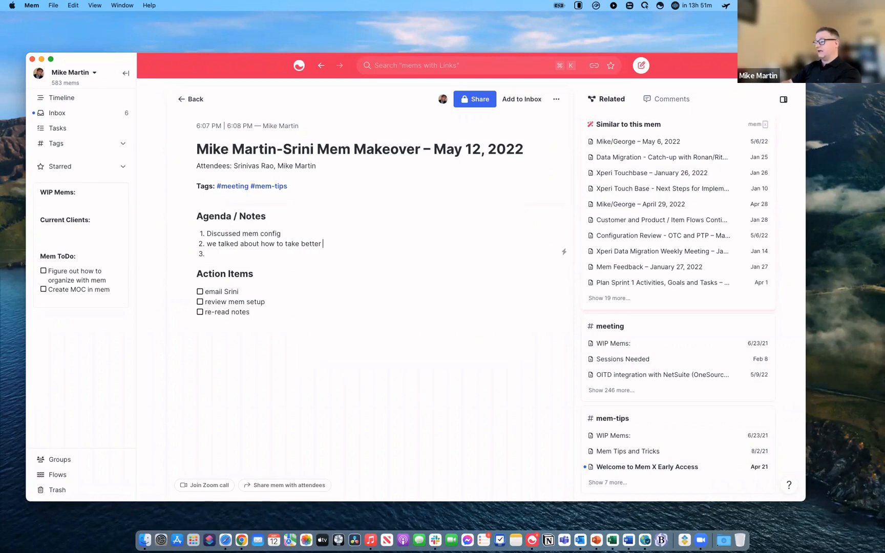
Complete the second agenda item with the #meeting tag followed by the plain word "notes".
type("#me")
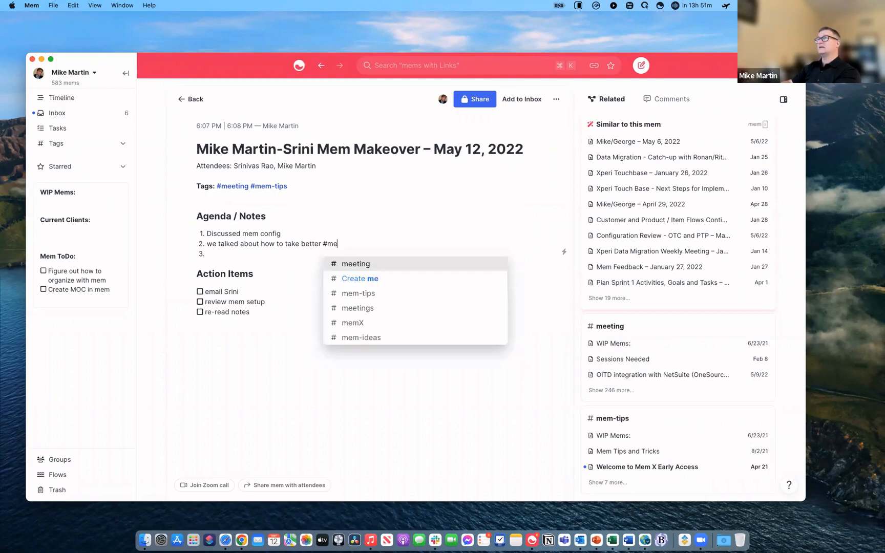
type("eting notes")
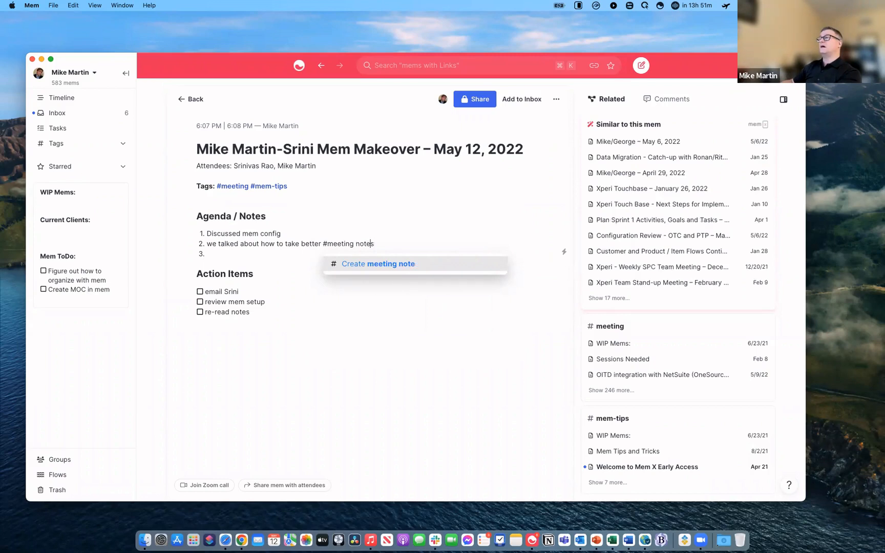
key("BackSpace")
key("BackSpace")
key("BackSpace")
key("BackSpace")
key("BackSpace")
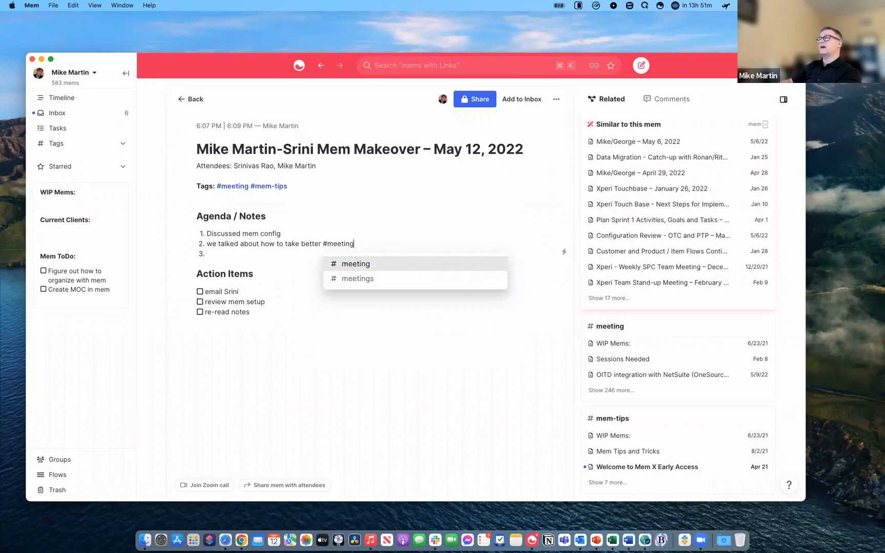
type("notes")
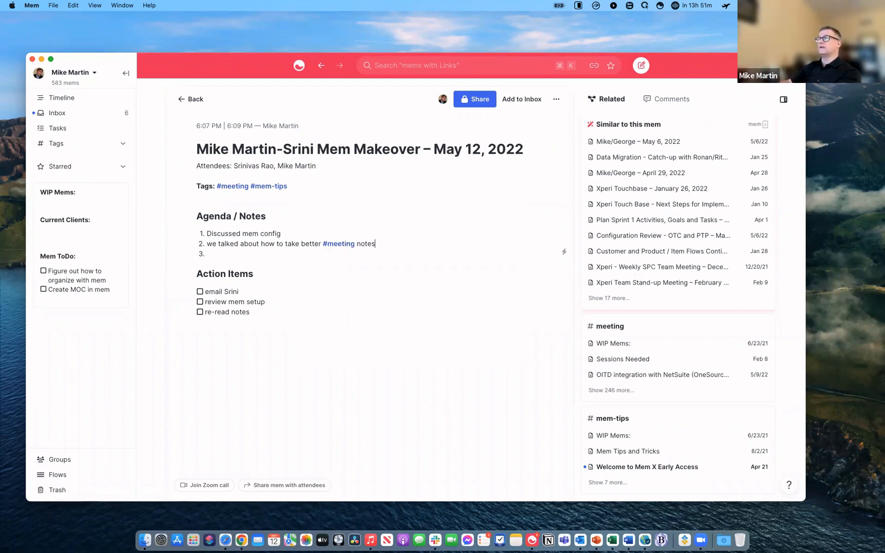
Fill the third agenda item with the existing tags #NetSuite, #erp and #crm.
left_click(208, 254)
type("@")
key("BackSpace")
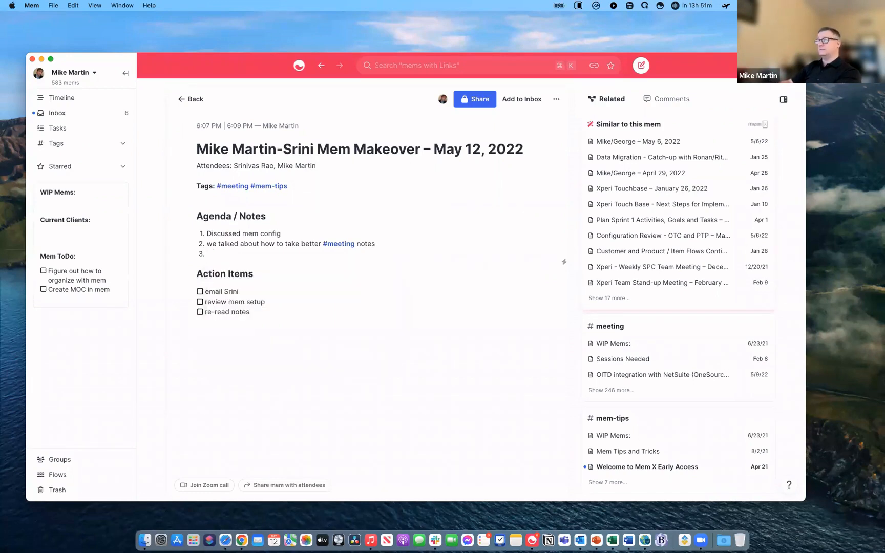
type("#NetSuite")
key("Return")
type("#erp")
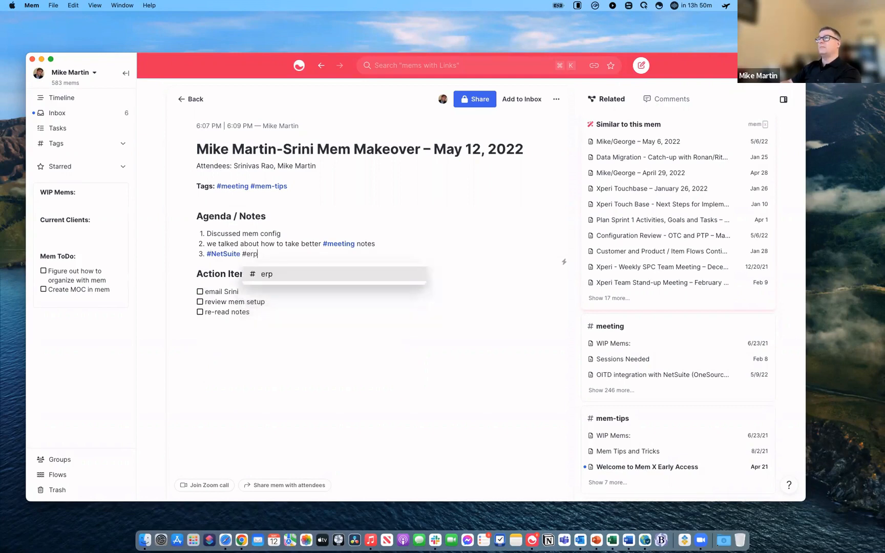
key("Return")
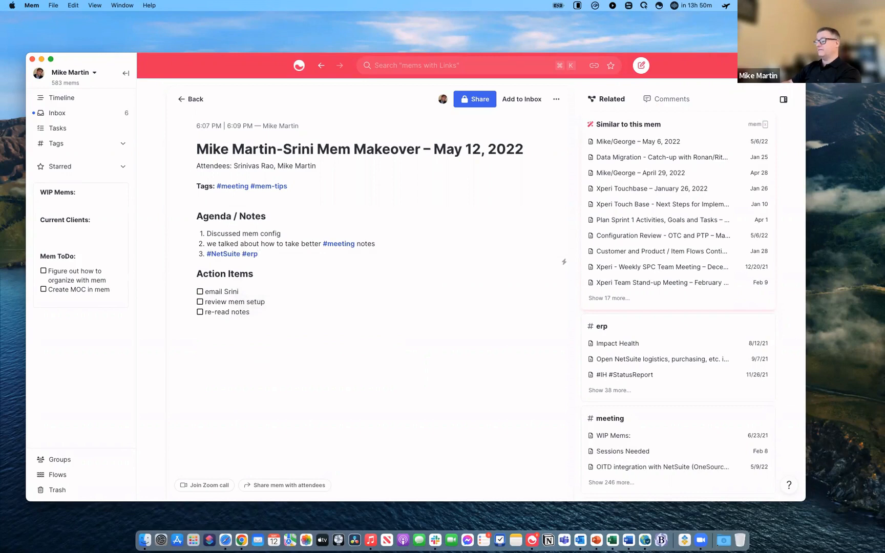
type("#crm")
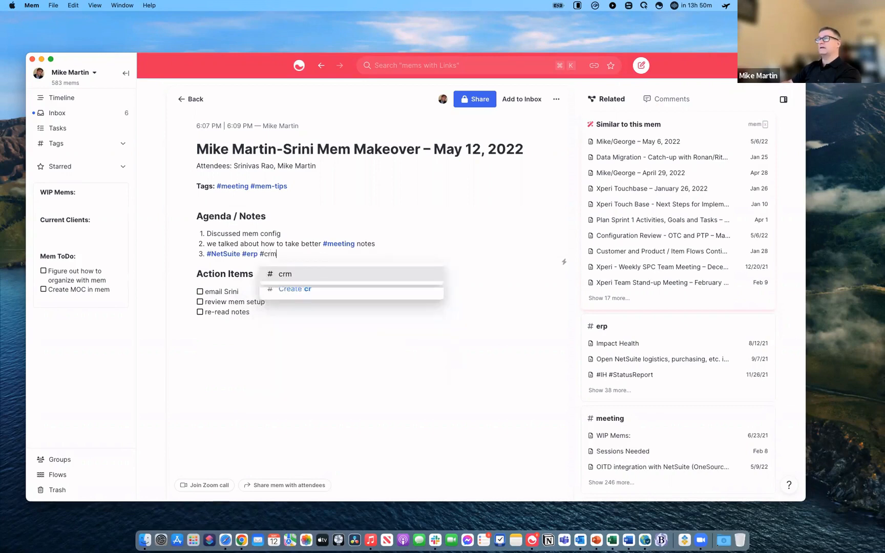
key("Return")
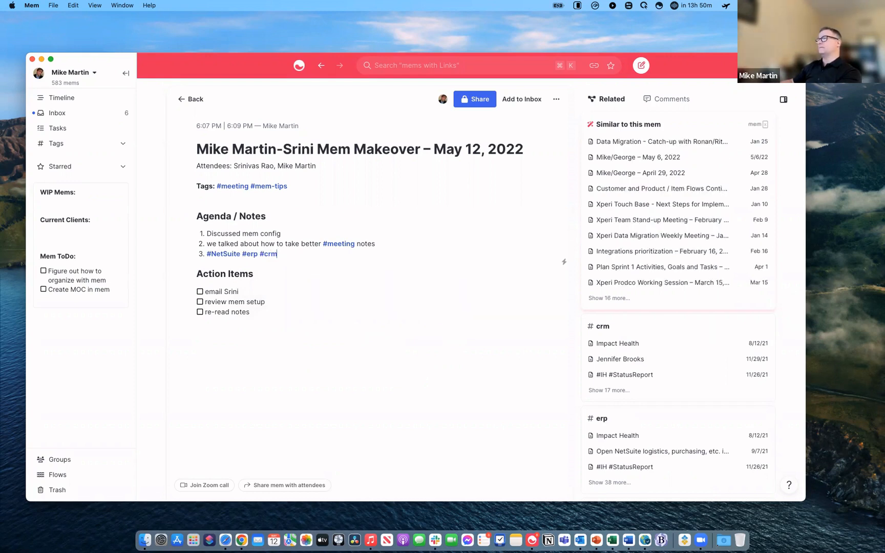
Add a fourth agenda item reading "#datamigration move data from the old system", with #datamigration as a tag.
key("Return")
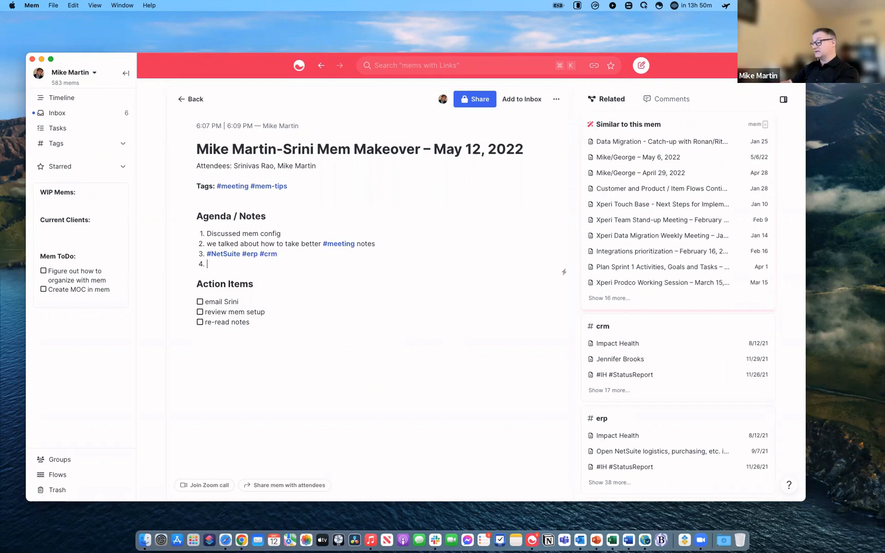
type("#date")
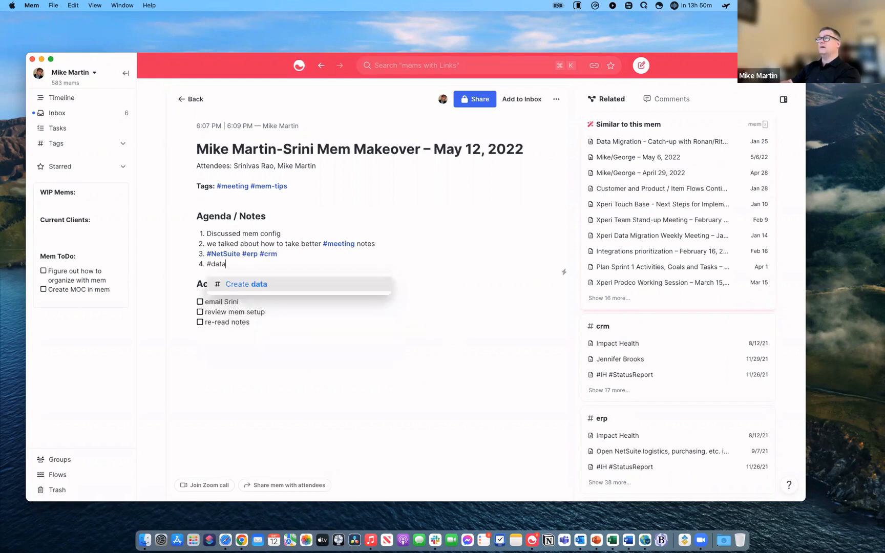
type("migration")
key("Return")
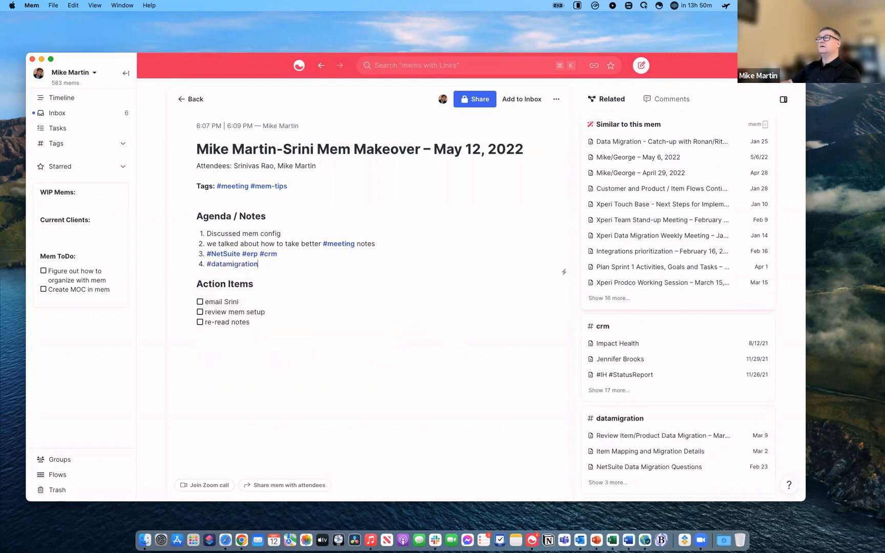
type("move date")
key("BackSpace")
key("BackSpace")
type("a from the old system")
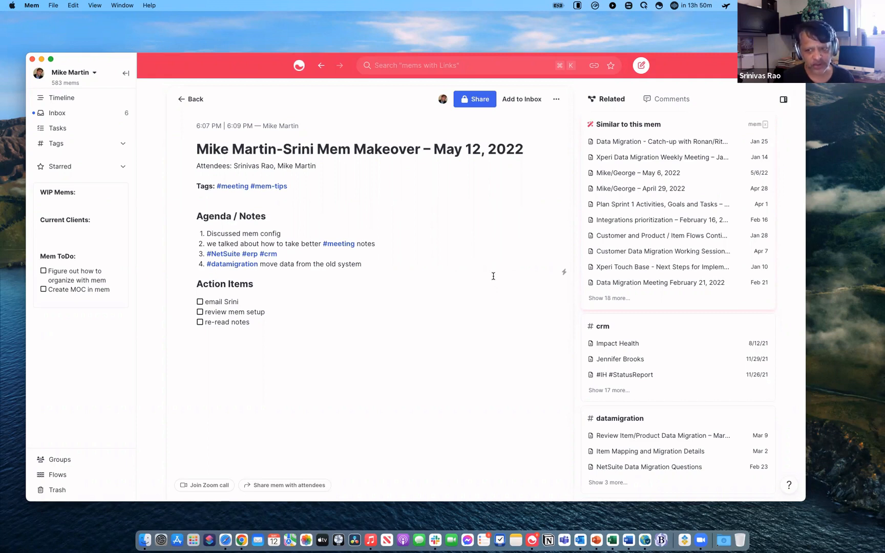
Open the similar mem "Customer Data Migration Working Session – April 7, 2022" beside the current meeting mem.
mouse_move(634, 283)
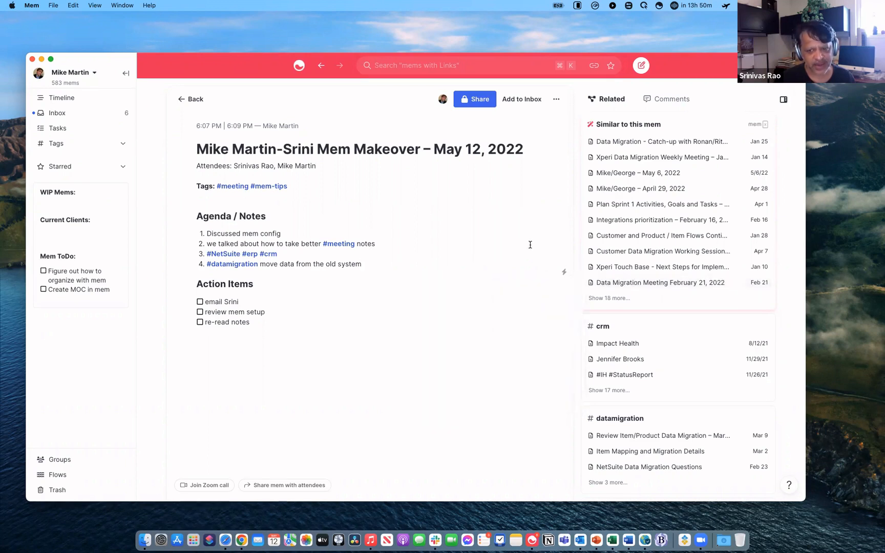
mouse_move(637, 252)
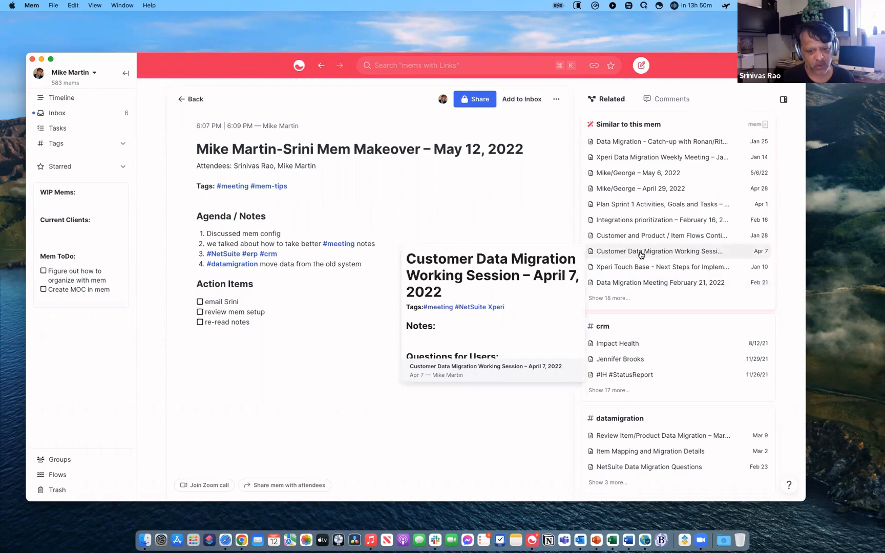
left_click(640, 252)
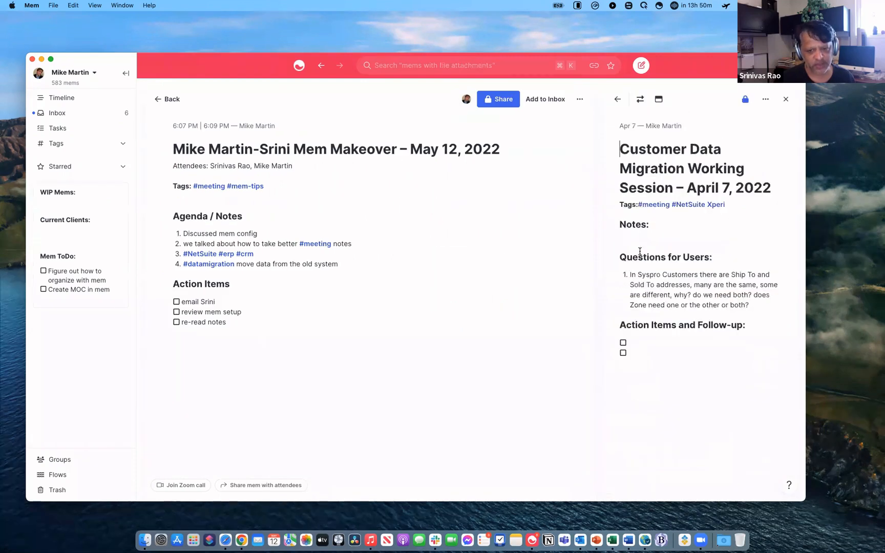
Return to the meeting's related mems and view "Plan Sprint 1 Activities, Goals and Tasks – April 1, 2022" as the main mem.
left_click(617, 99)
mouse_move(628, 207)
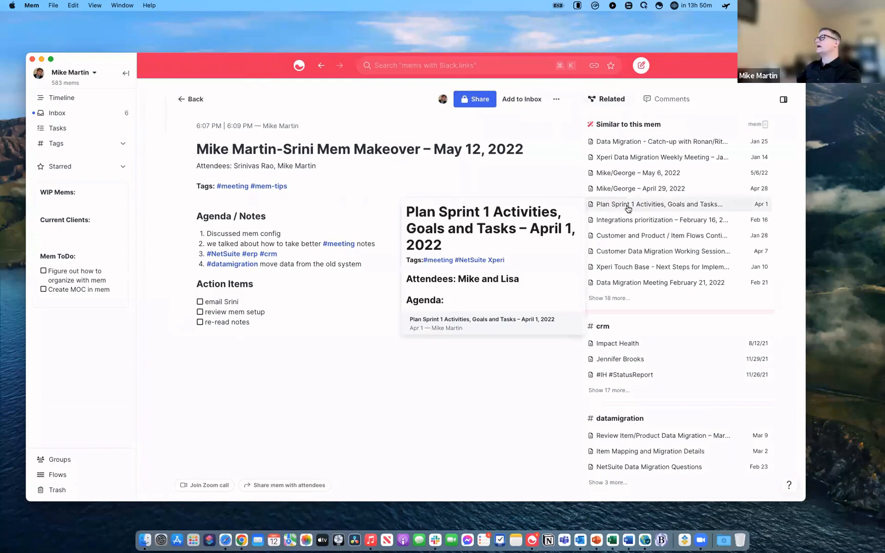
left_click(656, 204)
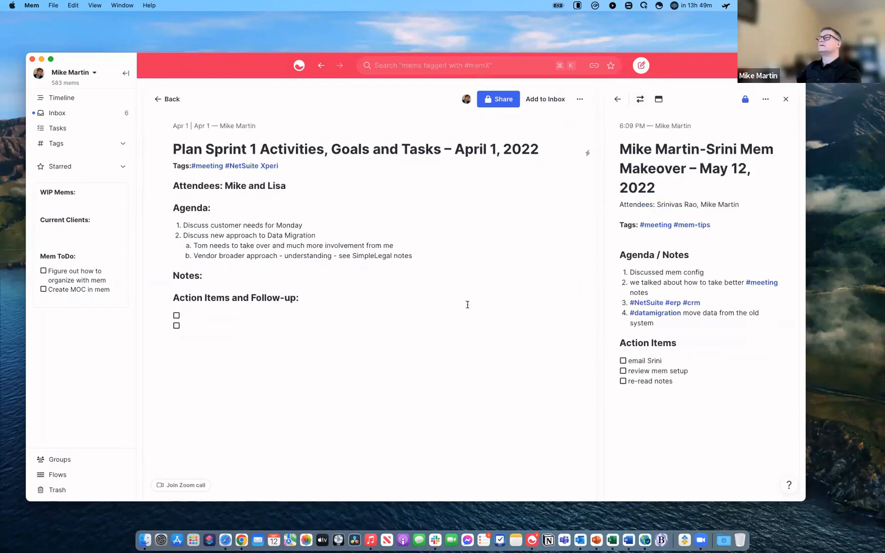
Find the May 6, 2022 one-on-one meeting mem in the timeline and open it.
left_click(168, 100)
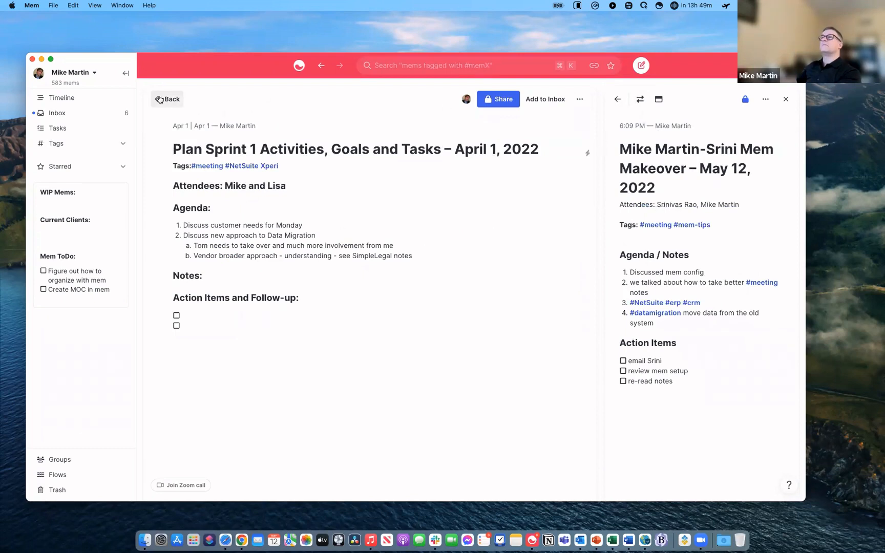
left_click(59, 98)
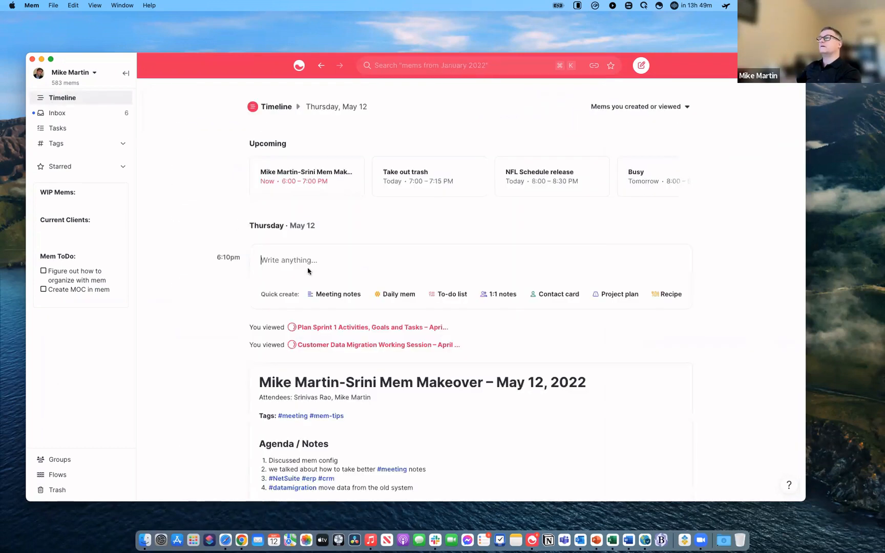
scroll(308, 272, "down", 15)
scroll(308, 273, "down", 15)
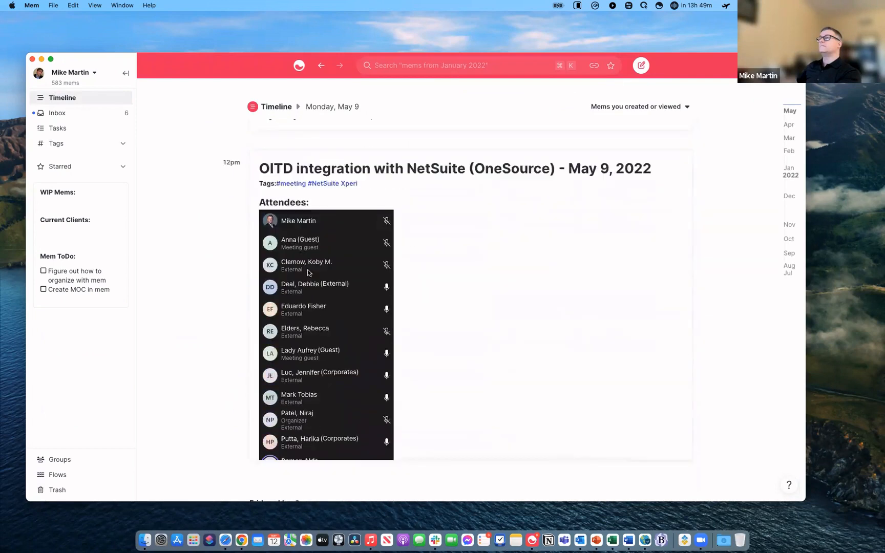
scroll(411, 309, "down", 4)
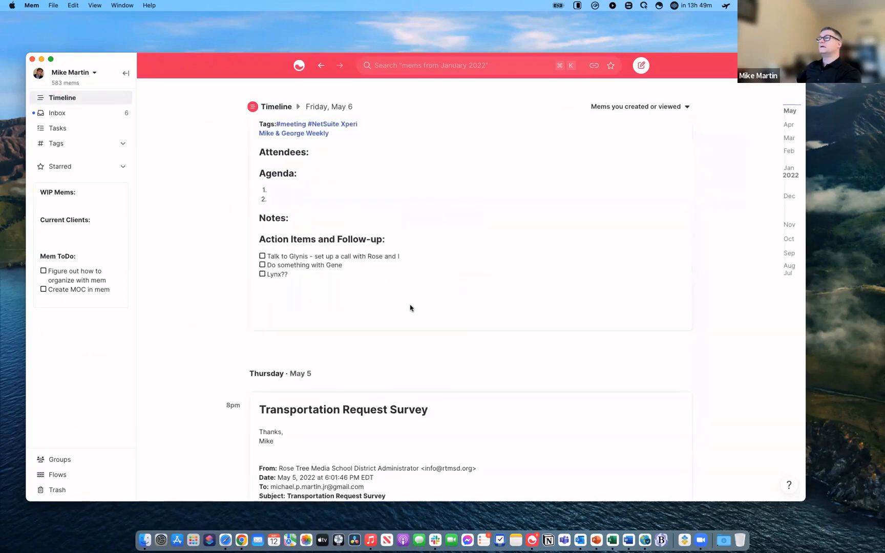
scroll(437, 297, "up", 3)
double_click(446, 300)
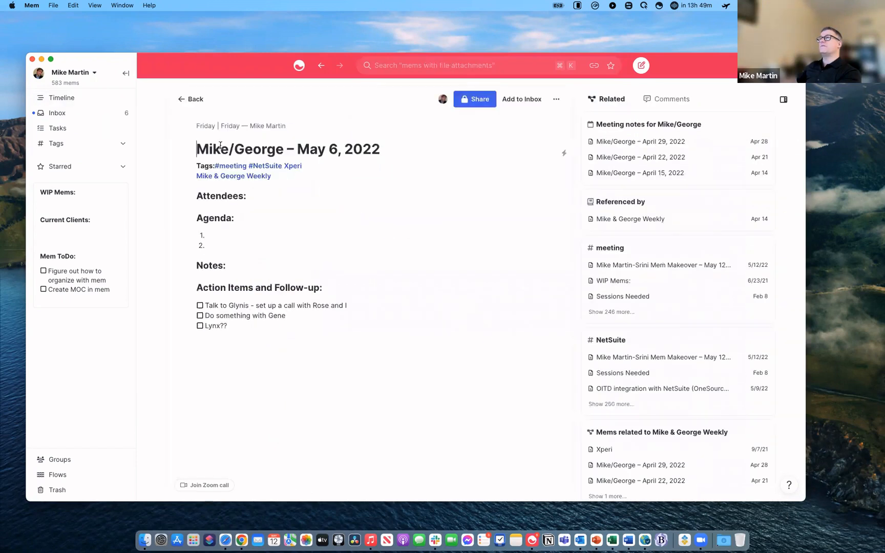
View the linked weekly meeting mem and its April 29, 2022 entry beside the May 6 mem, and return to the related mems.
left_click(245, 177)
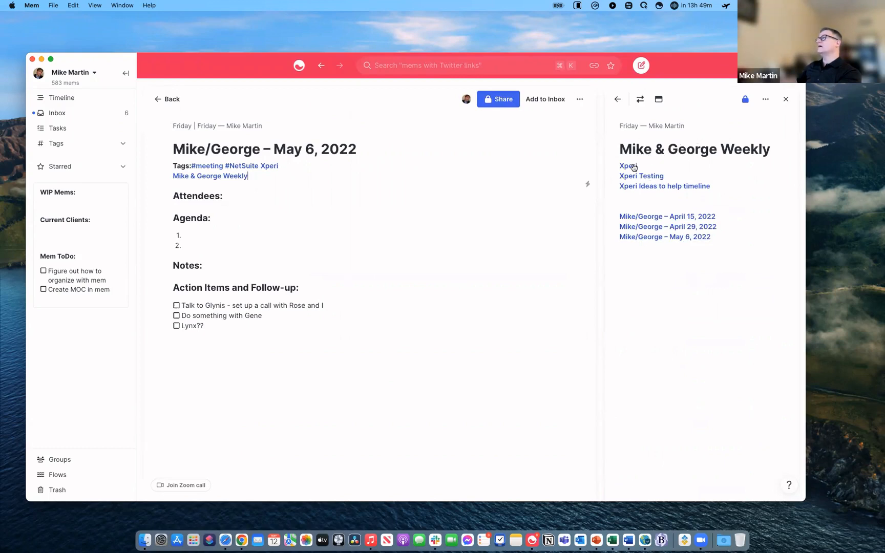
left_click(680, 226)
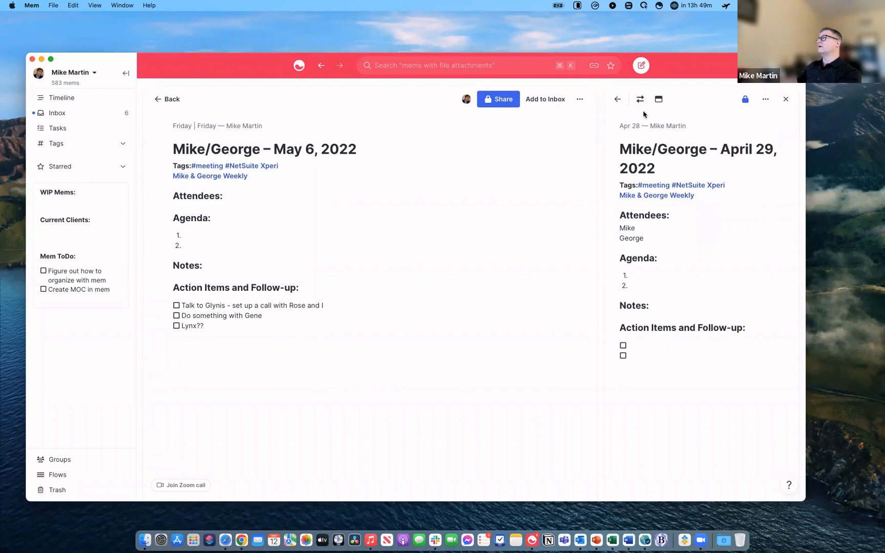
left_click(617, 100)
mouse_move(664, 142)
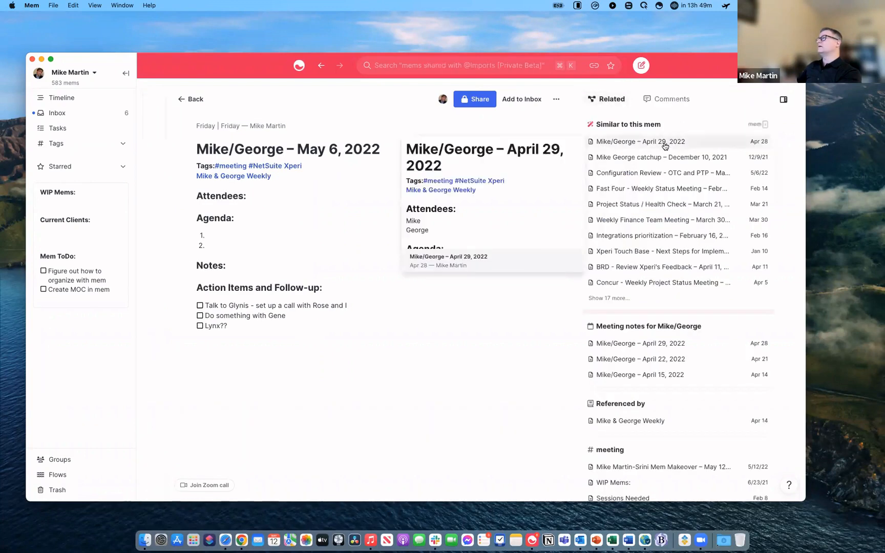
Reopen the linked weekly meeting mem, swap it into the main view and show its related mems.
left_click(251, 176)
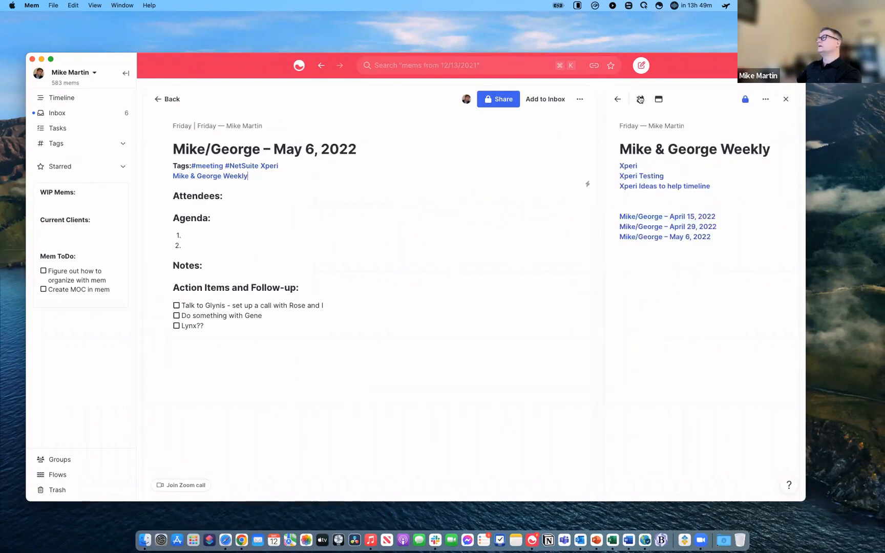
left_click(640, 99)
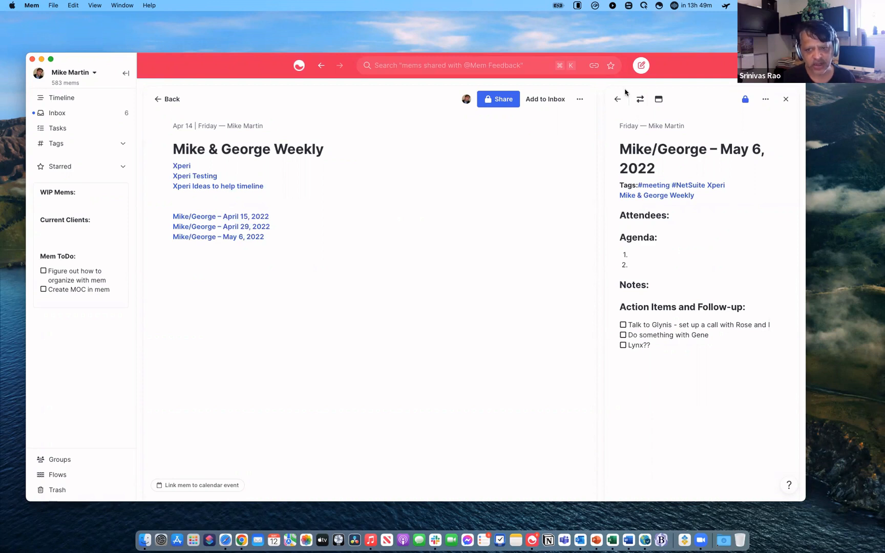
left_click(618, 99)
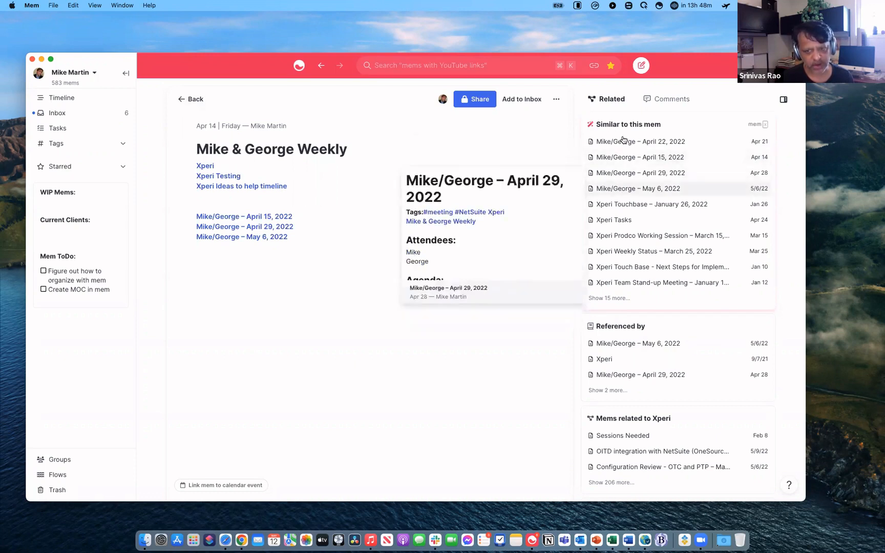
mouse_move(620, 190)
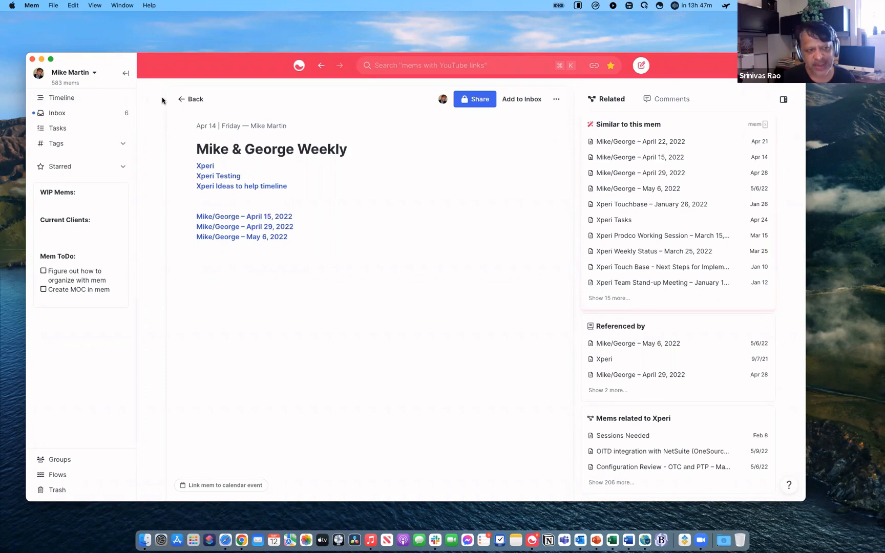
Return to the timeline, open the May 12, 2022 Mem Makeover meeting mem and place the cursor after its first action item.
left_click(180, 100)
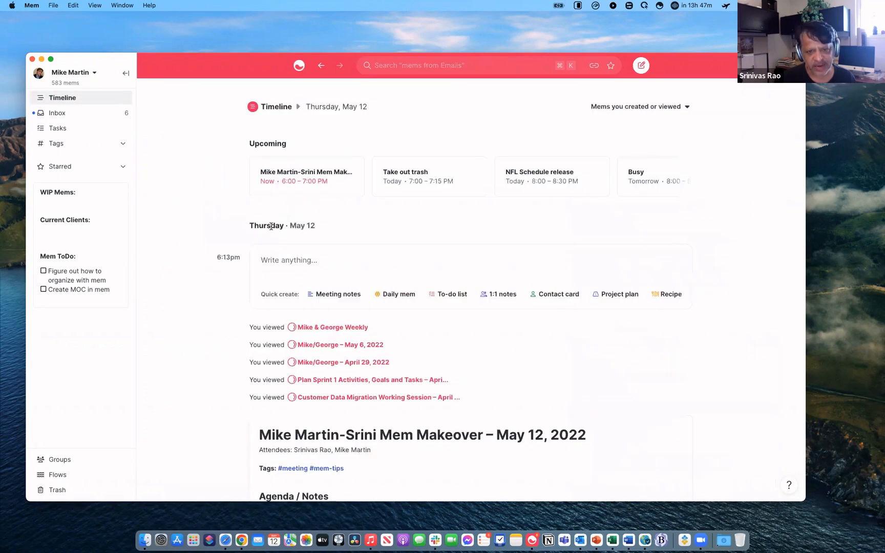
scroll(401, 348, "down", 3)
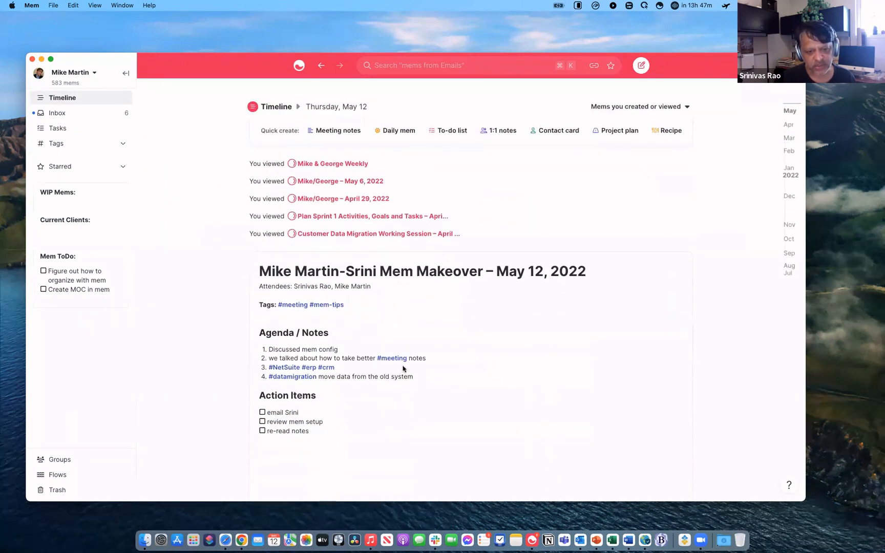
left_click(408, 396)
left_click(395, 263)
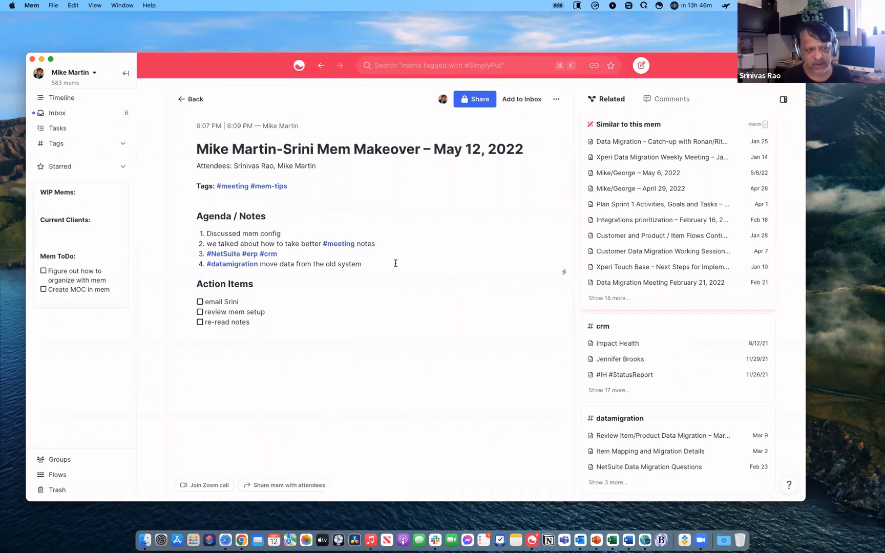
key("Down")
key("Down")
key("Down")
key("Down")
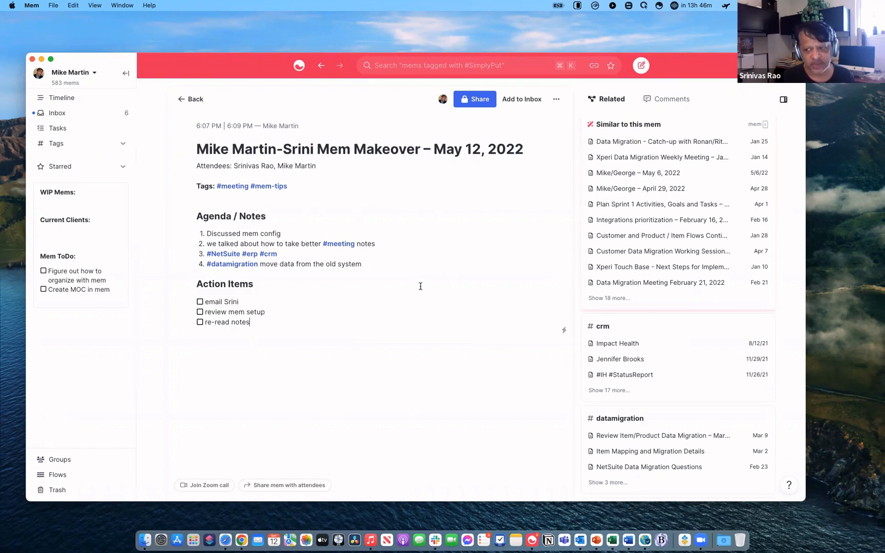
left_click(243, 301)
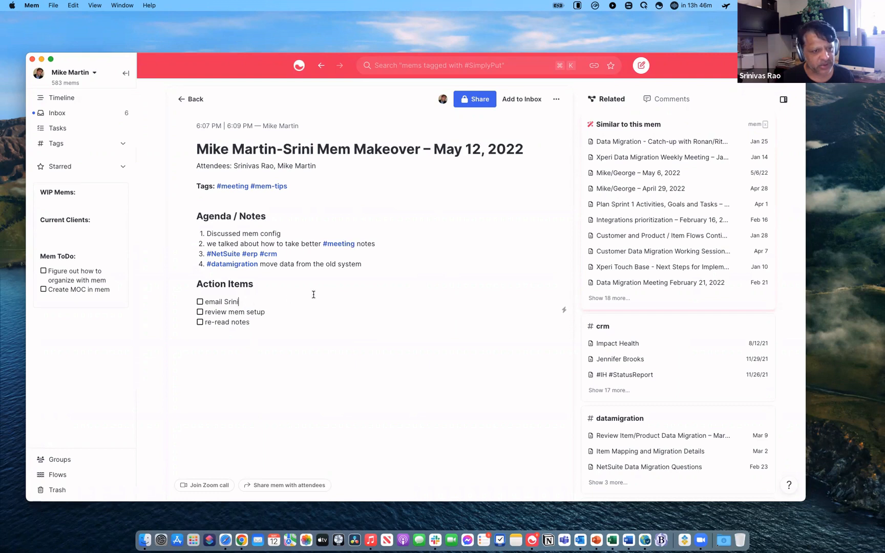
Send today's email task from the Mem Makeover meeting to "next weekend" in the Tasks view.
left_click(52, 129)
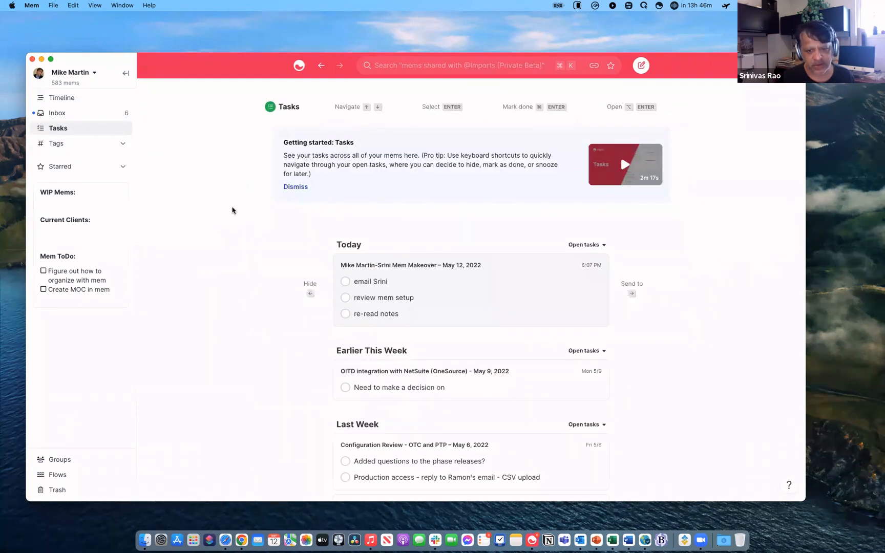
mouse_move(437, 267)
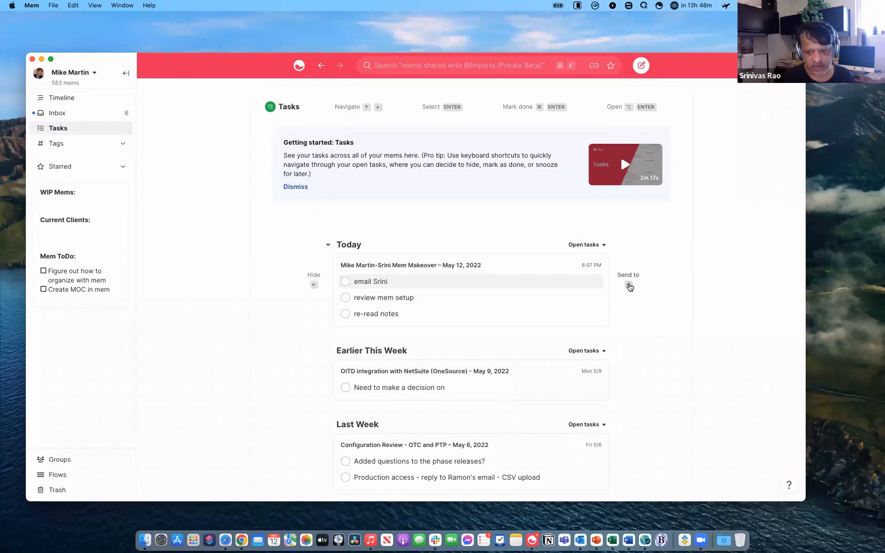
left_click(629, 286)
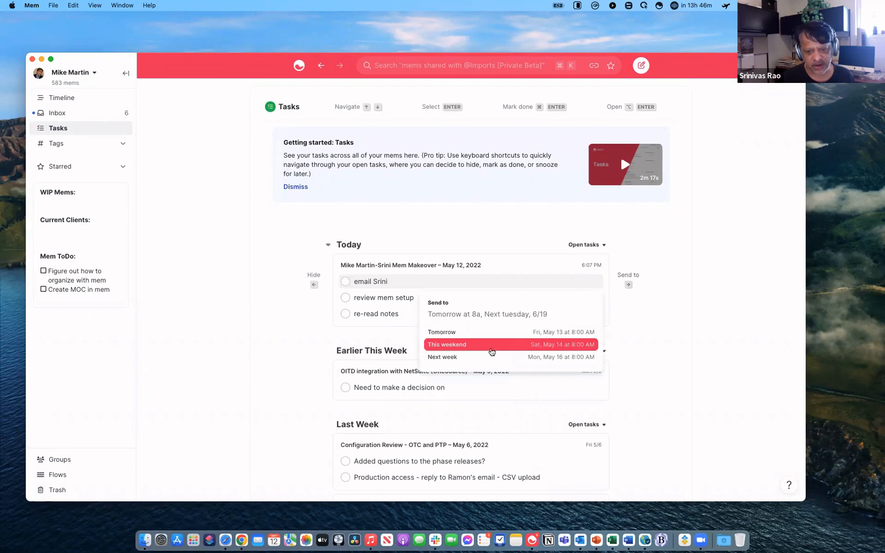
type("next weekend")
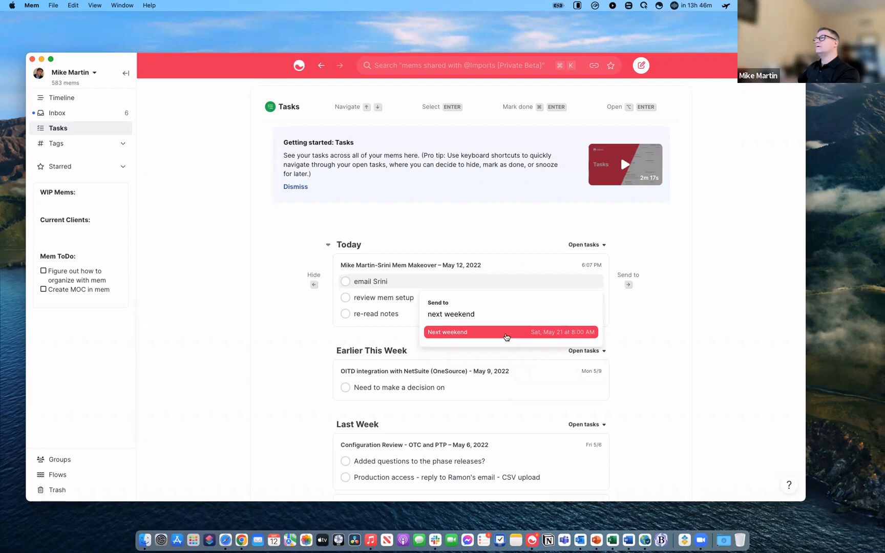
left_click(507, 337)
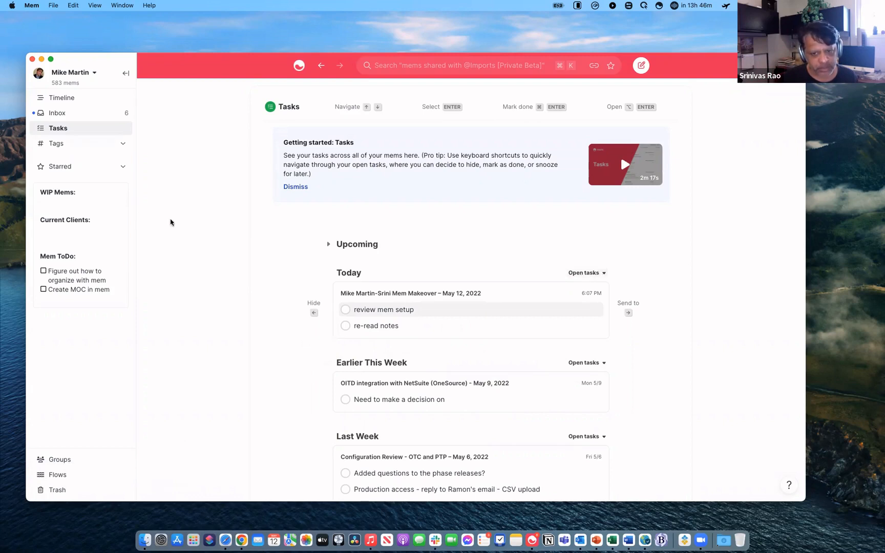
Expand the Upcoming tasks to check the rescheduled email task.
left_click(329, 245)
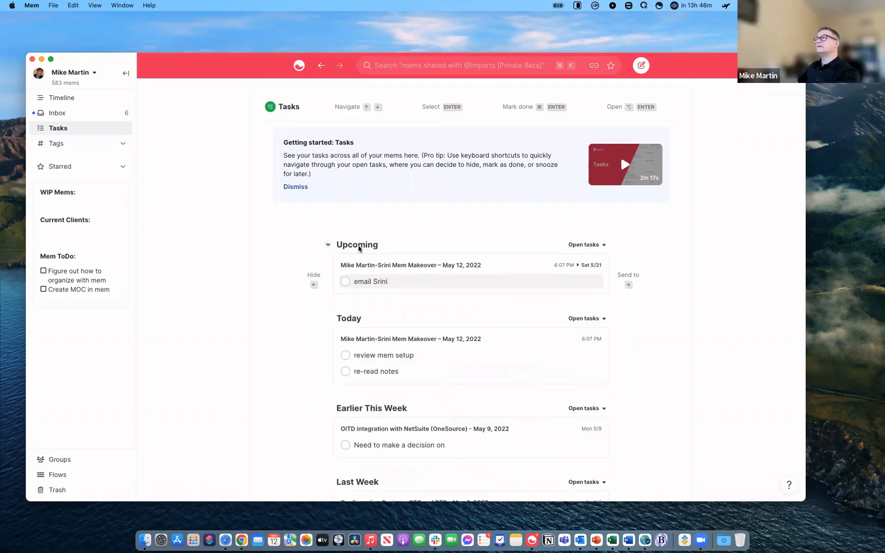
mouse_move(352, 276)
left_click(328, 247)
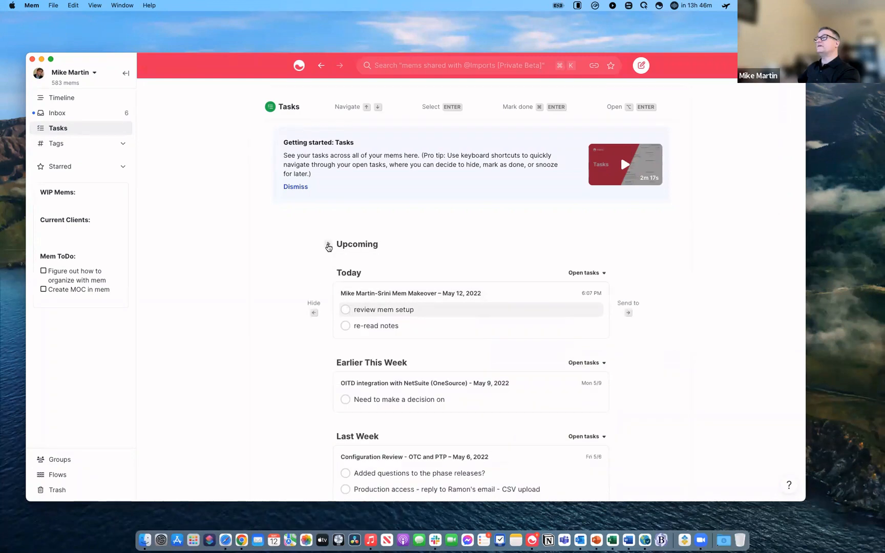
left_click(328, 246)
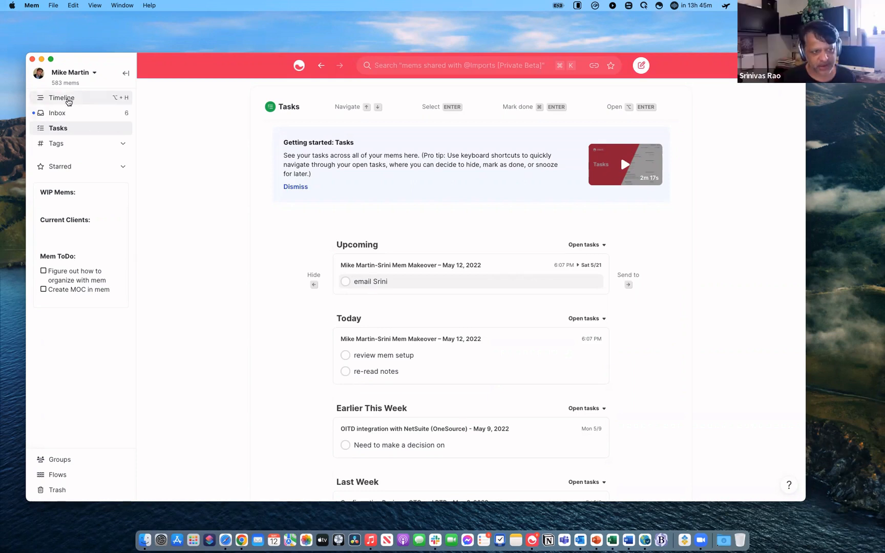
Reopen the May 12, 2022 Mem Makeover meeting mem from the timeline and add it to the Inbox.
left_click(69, 101)
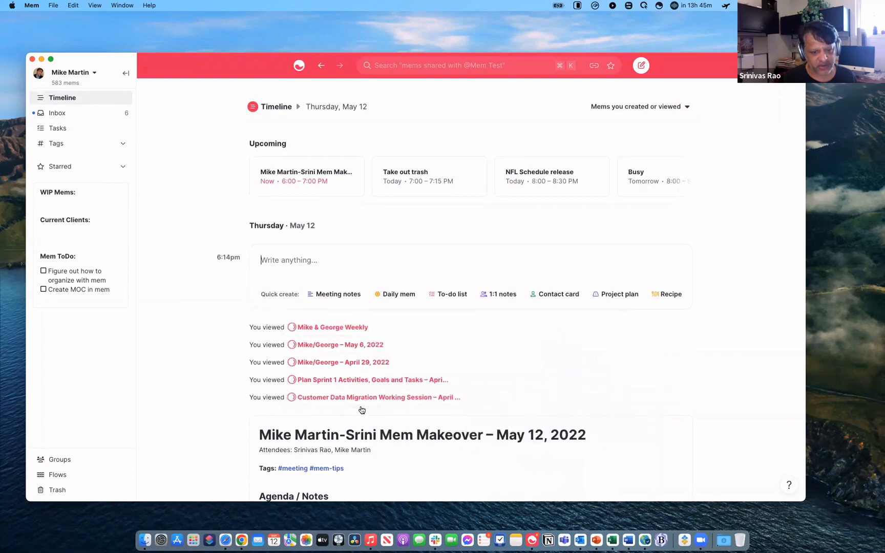
scroll(390, 389, "down", 5)
left_click(414, 336)
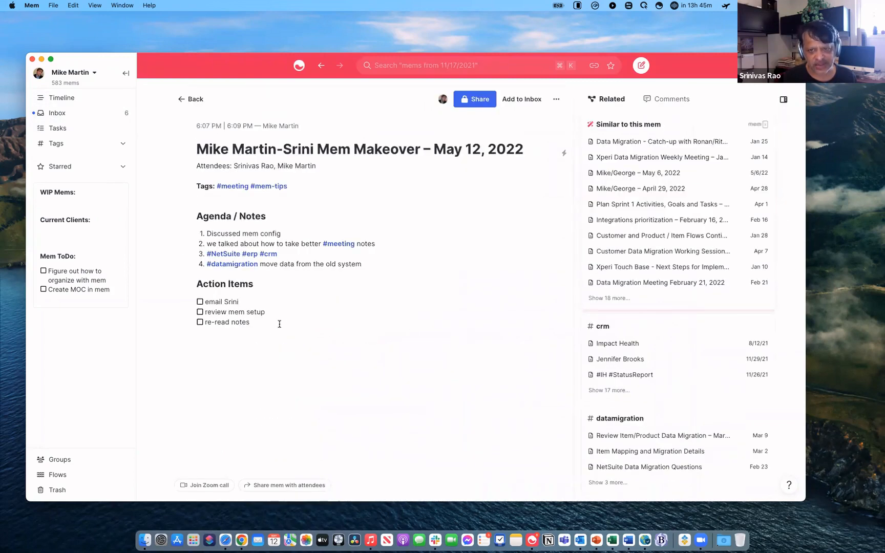
left_click(528, 101)
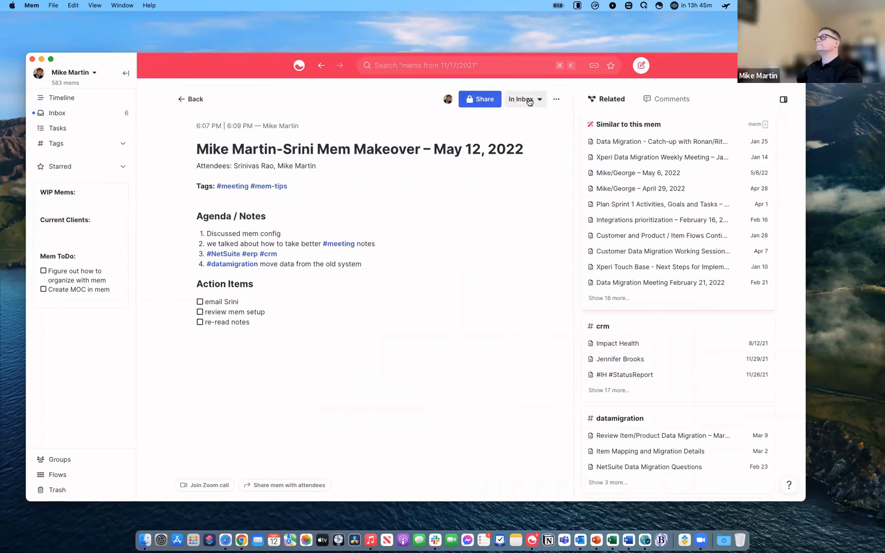
Open the Inbox and examine the snooze options for the May 12, 2022 Mem Makeover meeting mem, including the suggestions for "next".
left_click(86, 116)
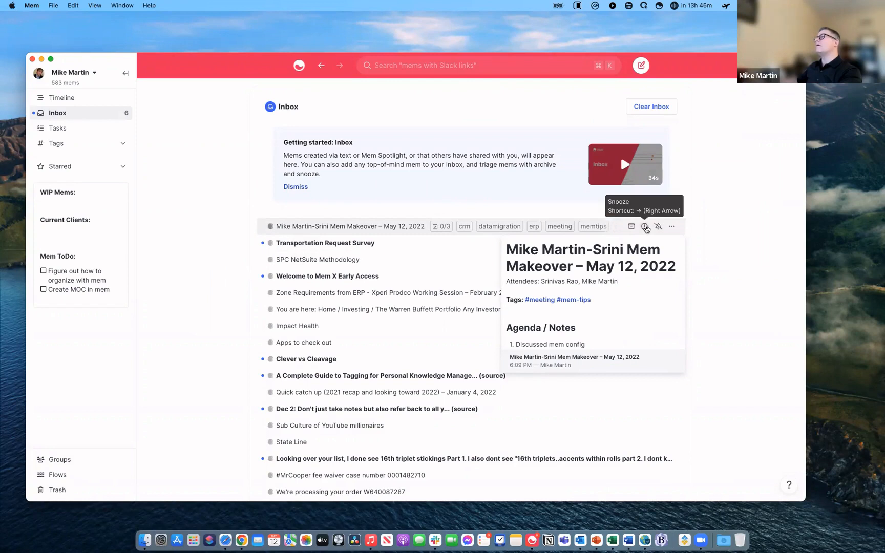
left_click(645, 227)
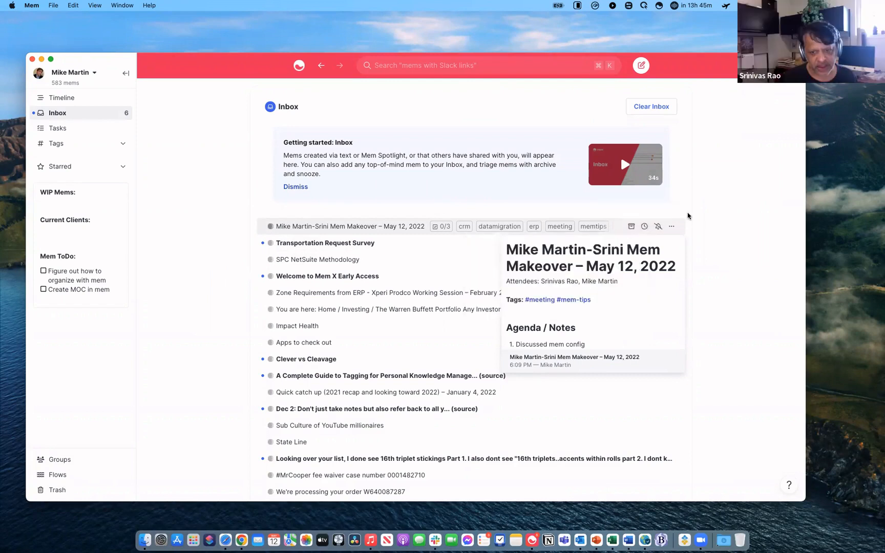
left_click(644, 227)
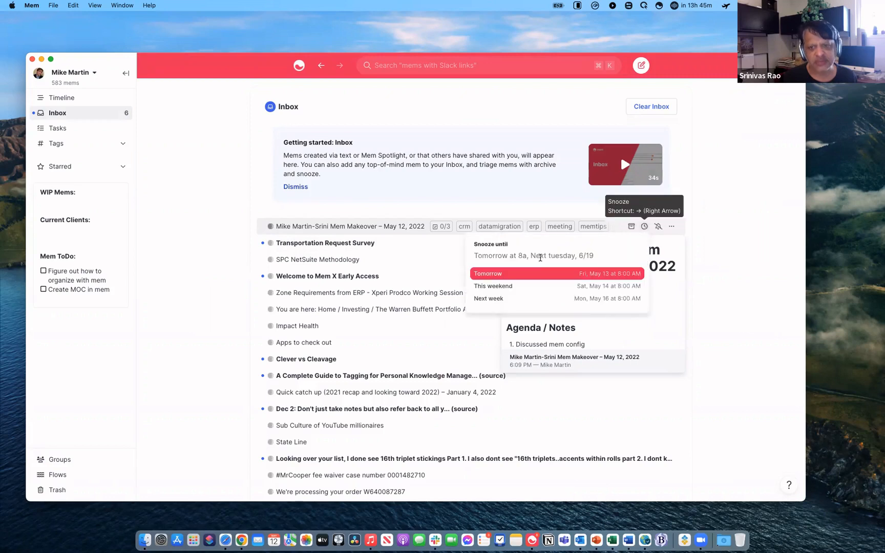
type("next")
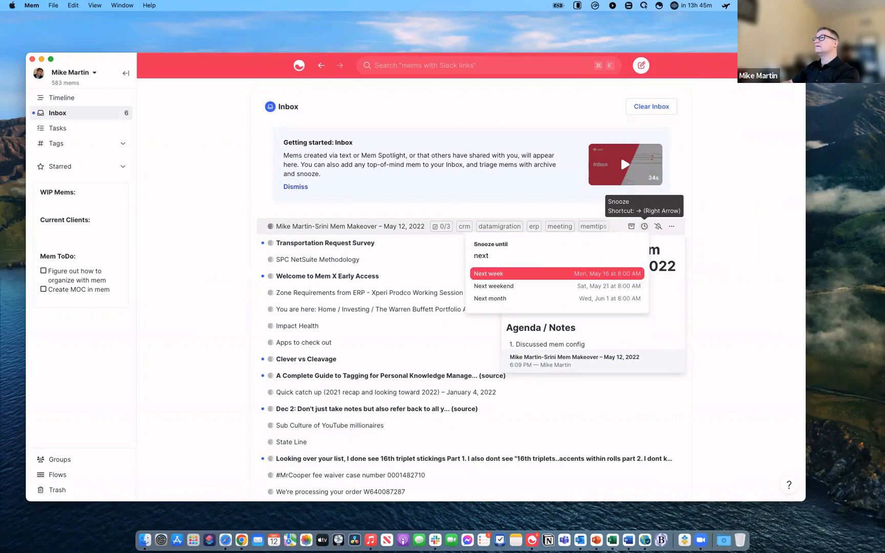
key("BackSpace")
key("BackSpace")
key("BackSpace")
key("BackSpace")
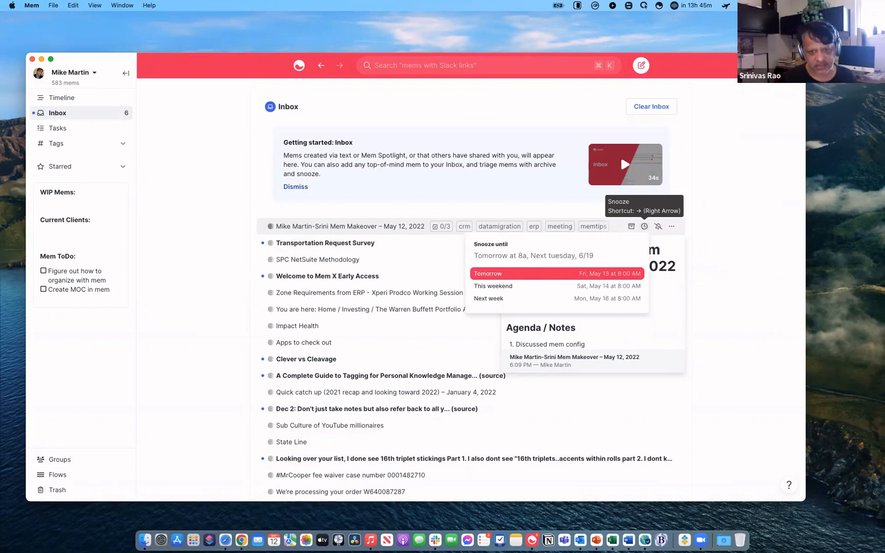
left_click(688, 283)
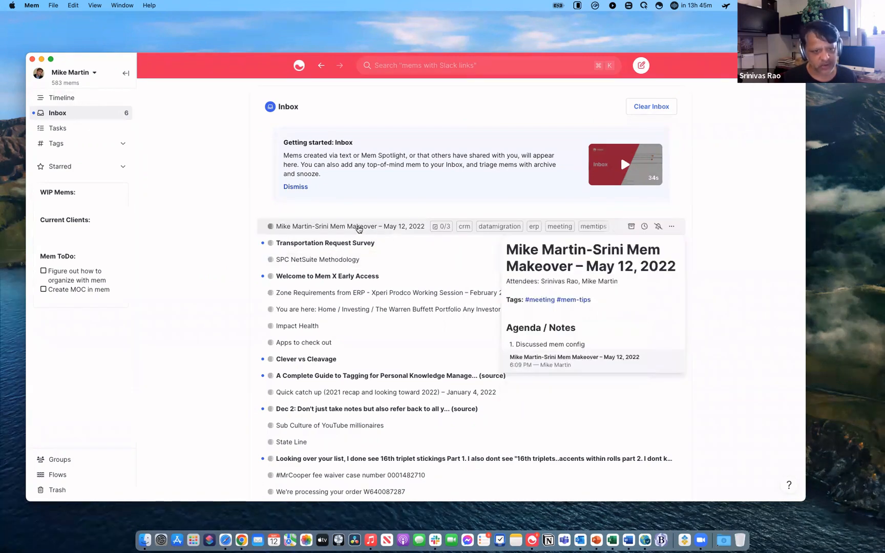
Open the Mem Makeover meeting mem from the Inbox and add the fifth agenda note "Common issue too many tags".
left_click(359, 228)
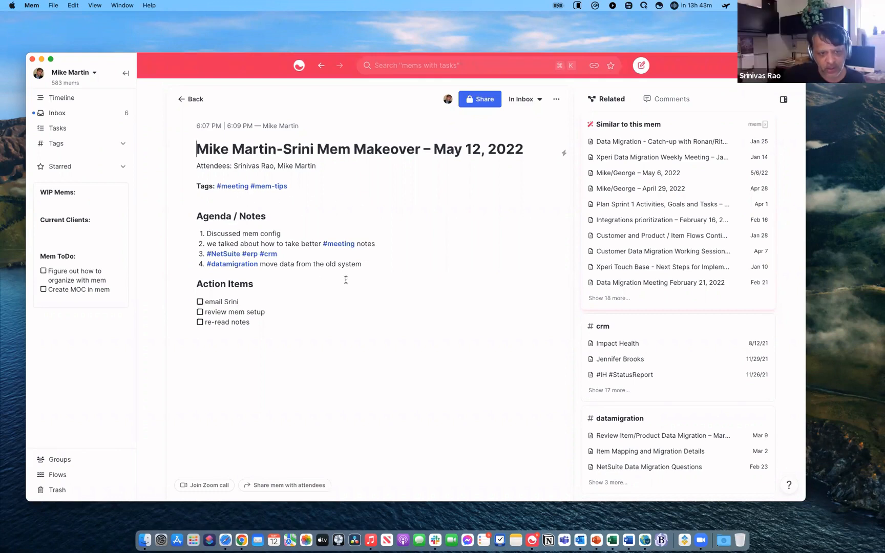
left_click(397, 264)
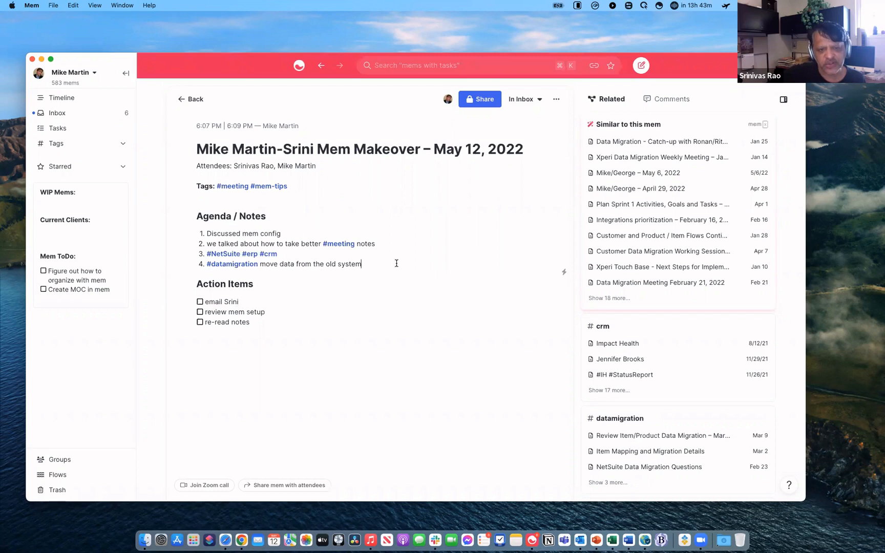
key("Return")
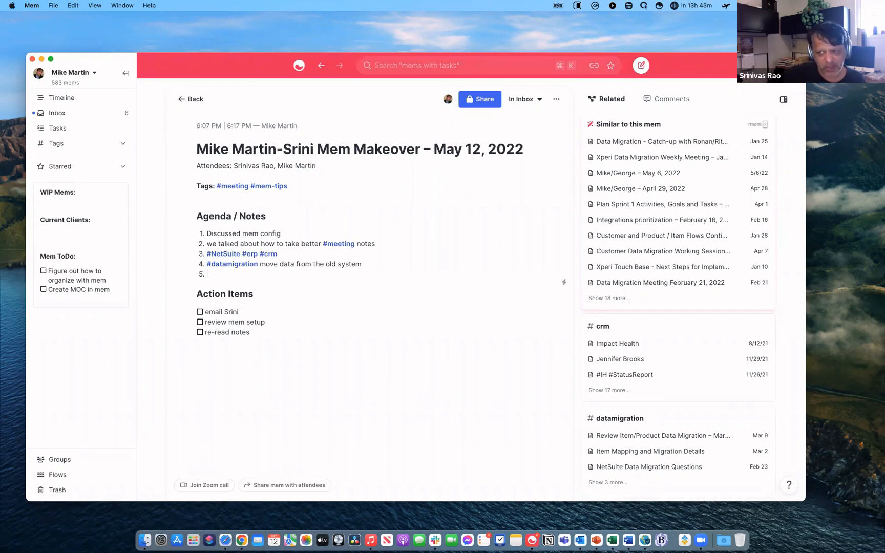
type("Co")
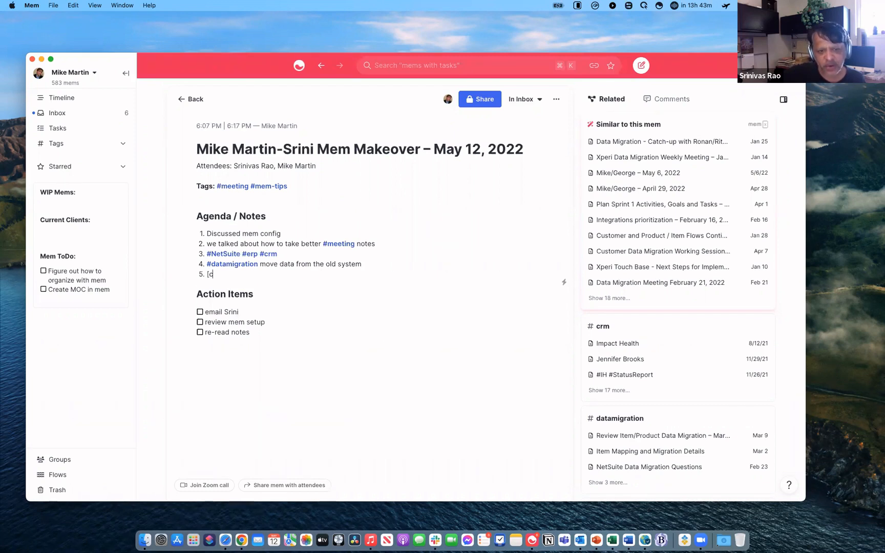
type("mon")
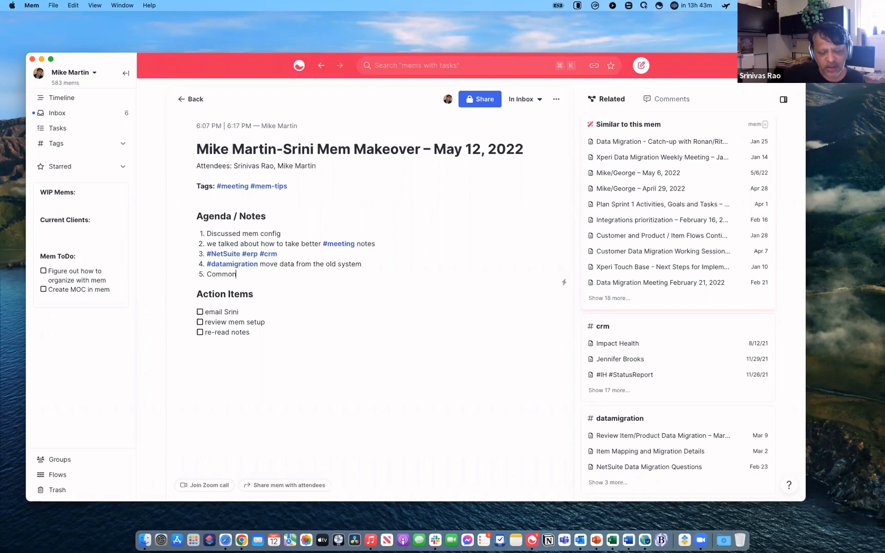
type(" issue too many tags")
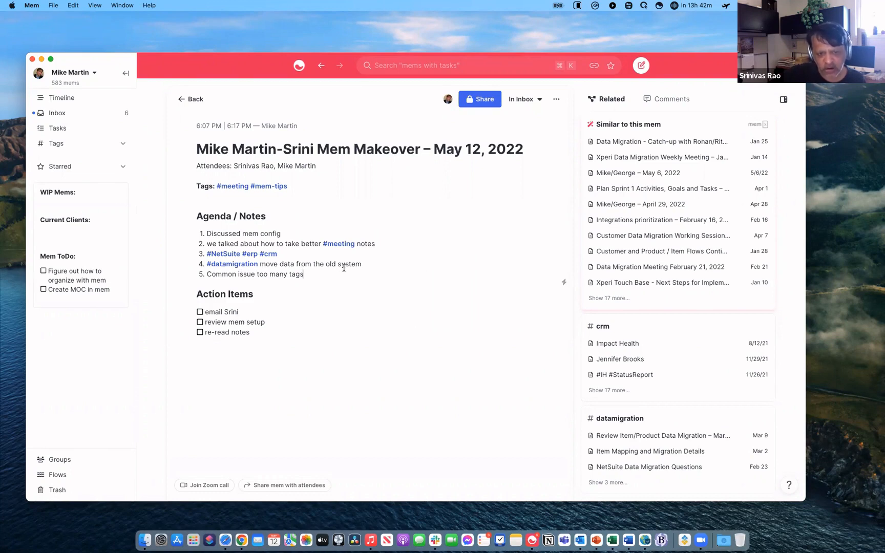
Append "- maybe better to create a bi-directional link here" to the #datamigration note in the agenda list.
left_click(372, 263)
type("- maybe b")
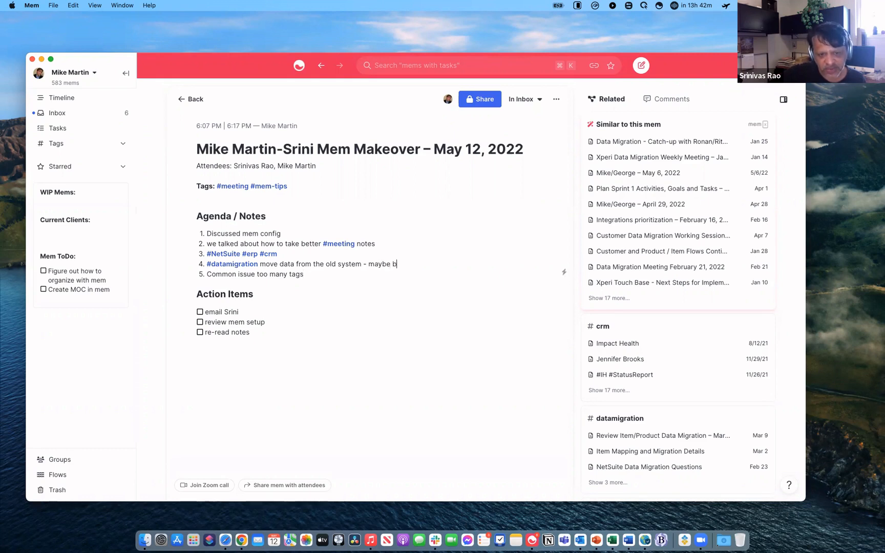
type("etter to create a bi-")
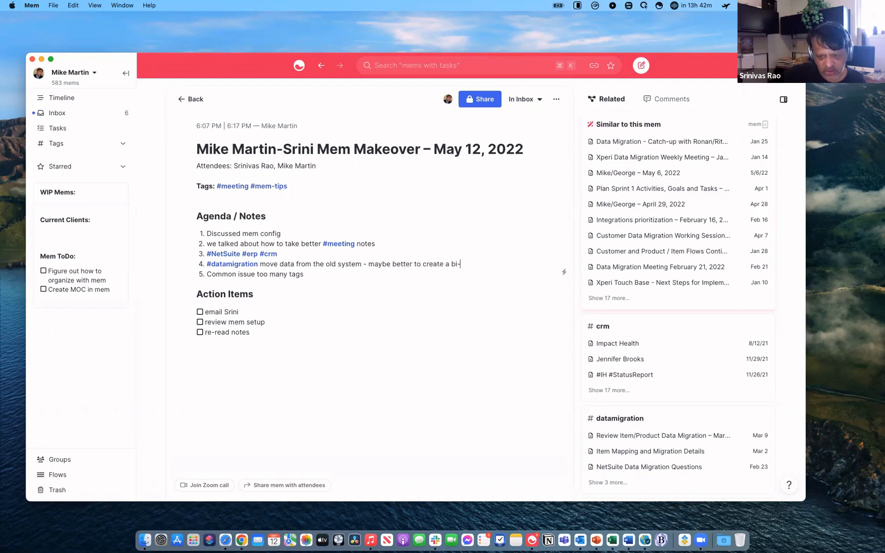
type("directional link here")
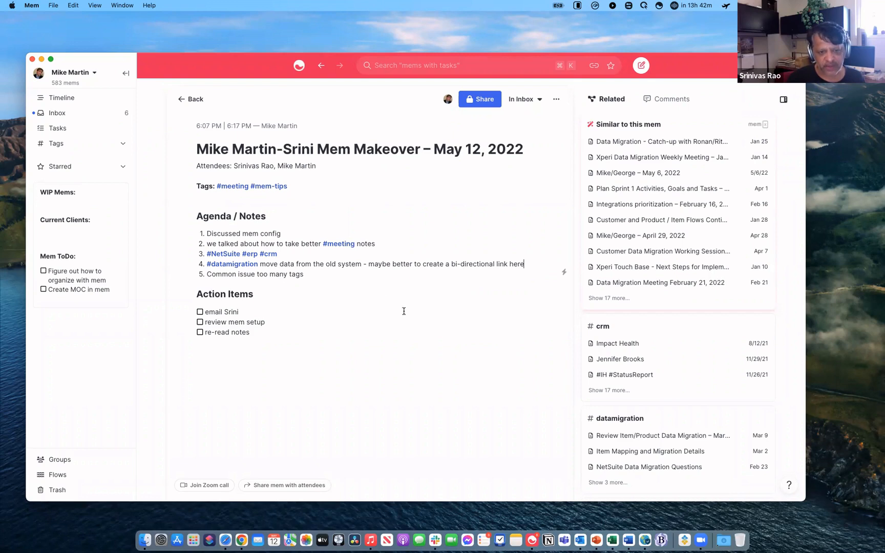
Add the sixth agenda note "Create a new client template for repetitive tasks".
left_click(345, 277)
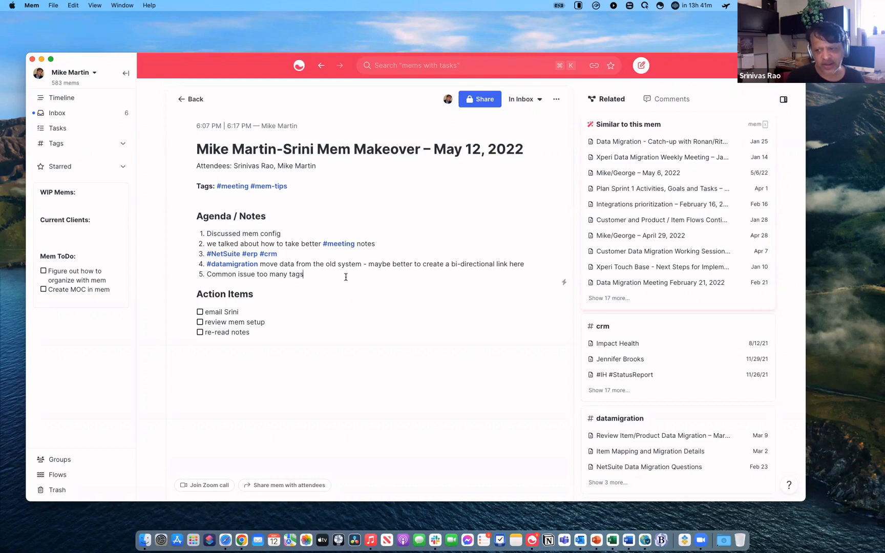
key("Return")
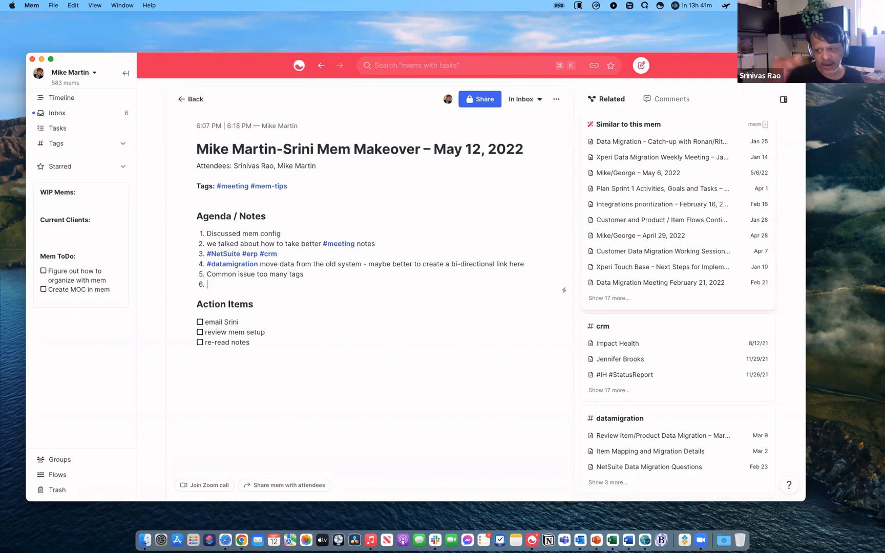
type("Create a ne")
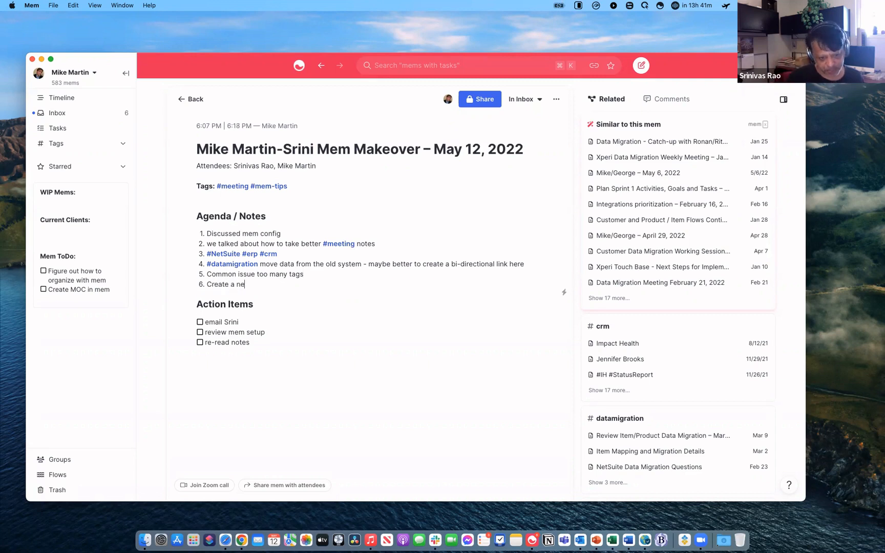
type("w client template")
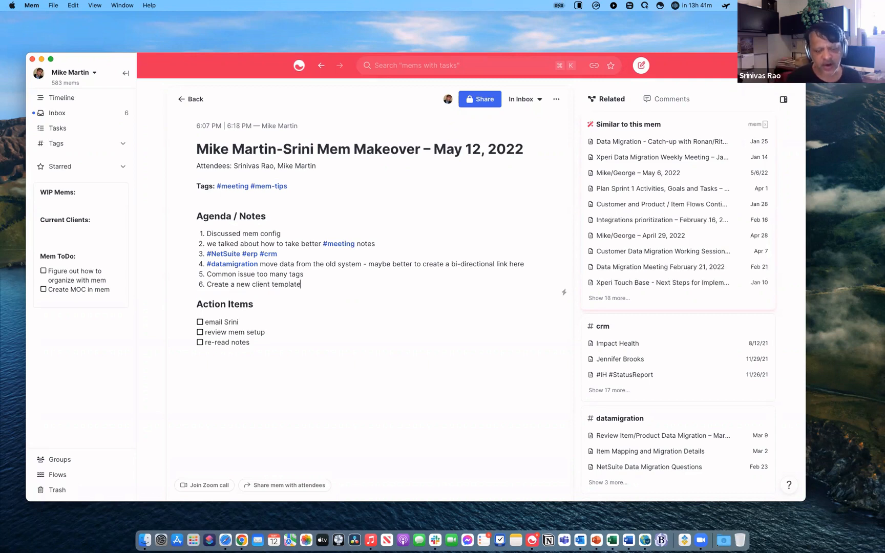
type(" fo")
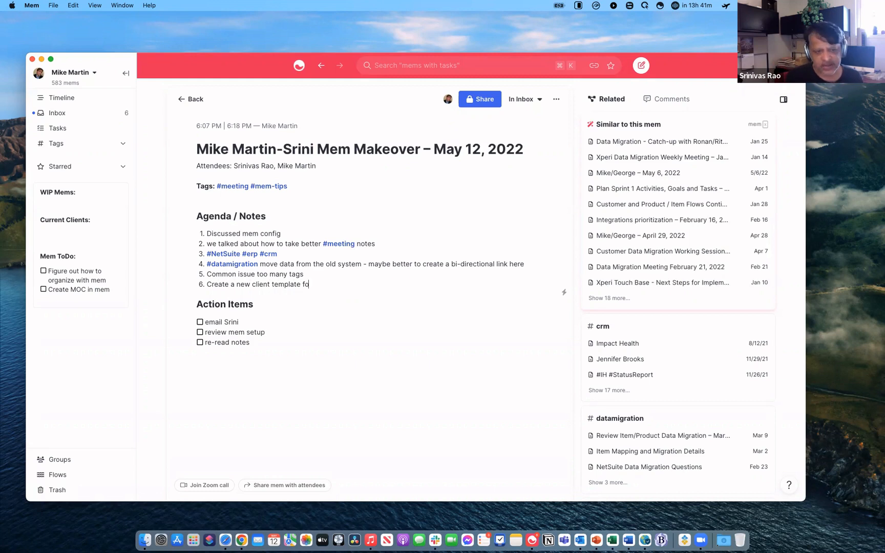
type("r repet")
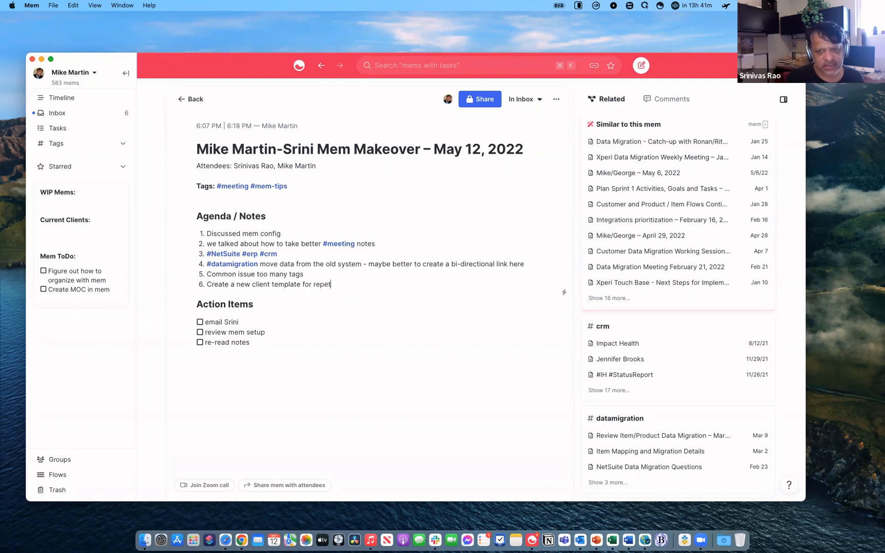
type("itive tasks")
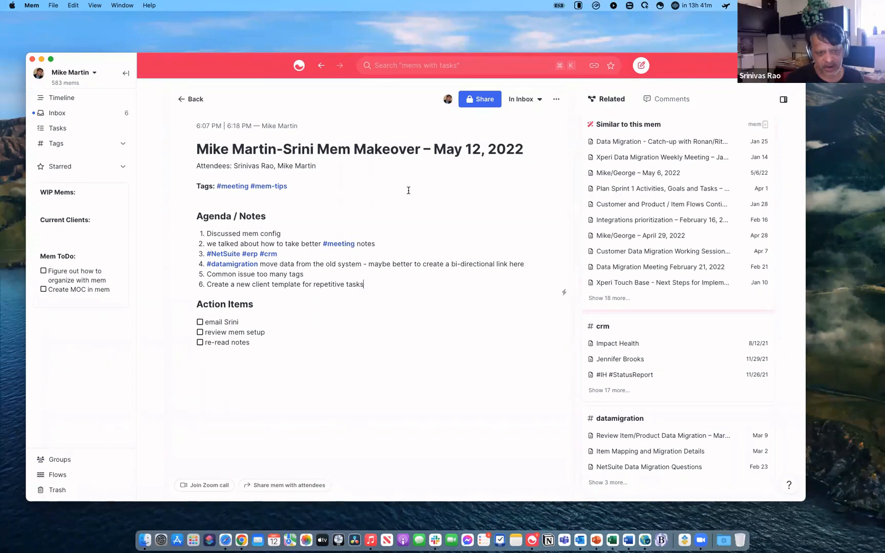
Leave the meeting mem, return to the timeline and start a new blank mem.
left_click(189, 99)
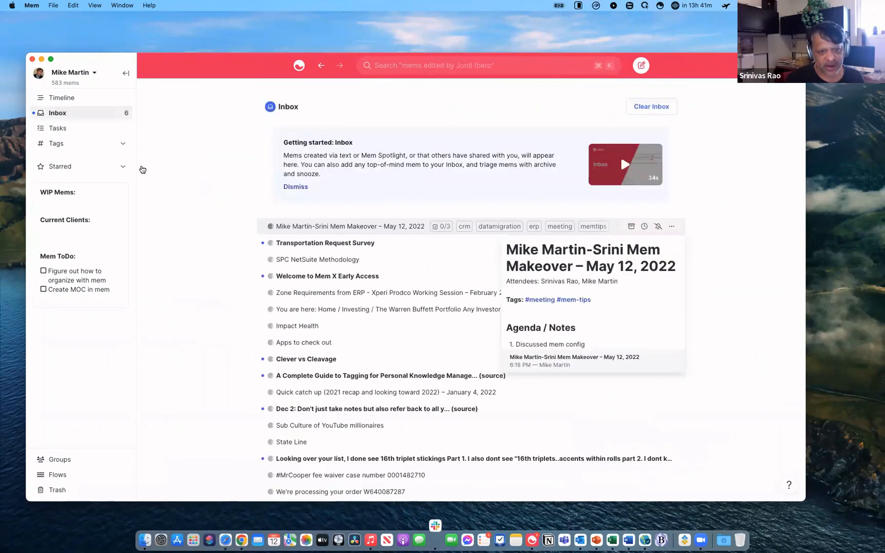
left_click(65, 99)
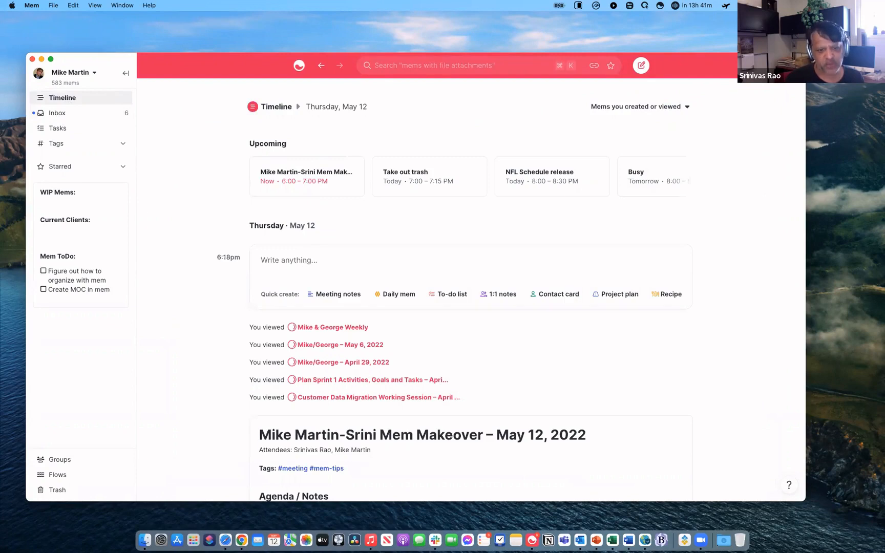
type("#")
key("BackSpace")
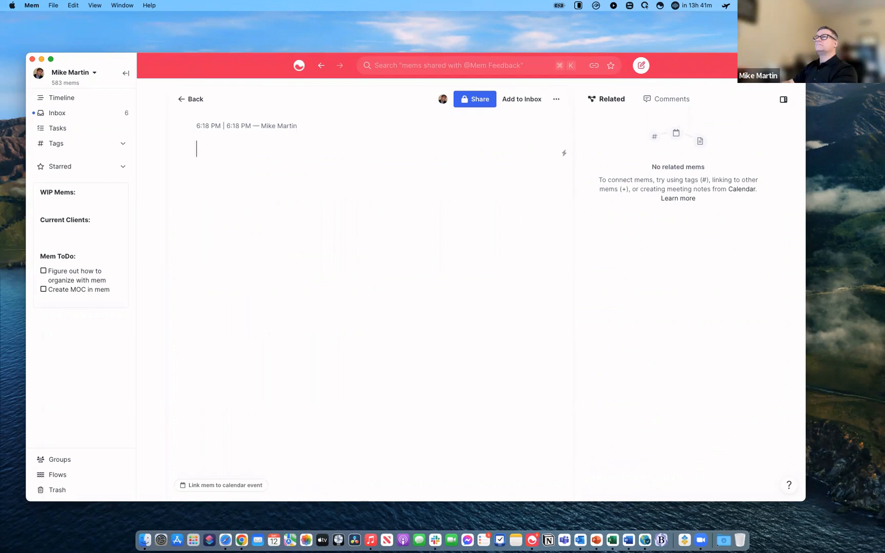
type("Clin")
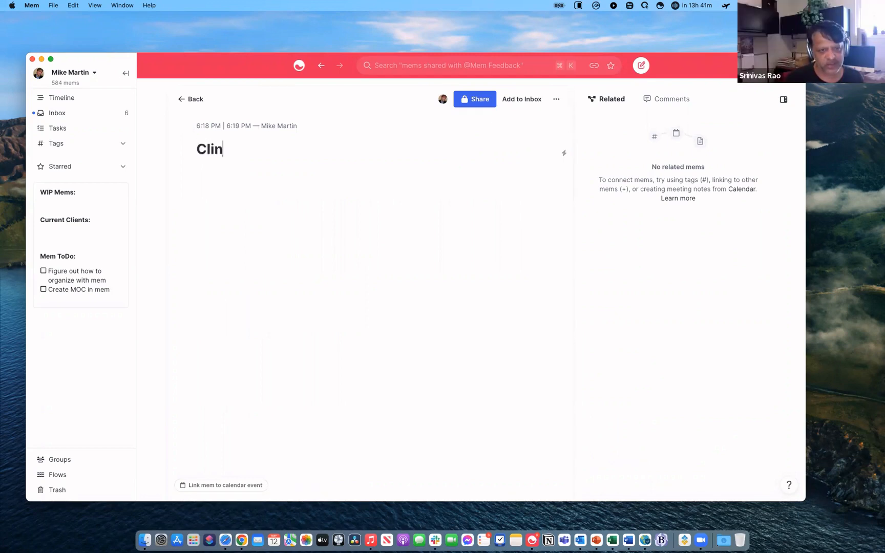
key("BackSpace")
key("BackSpace")
key("BackSpace")
key("BackSpace")
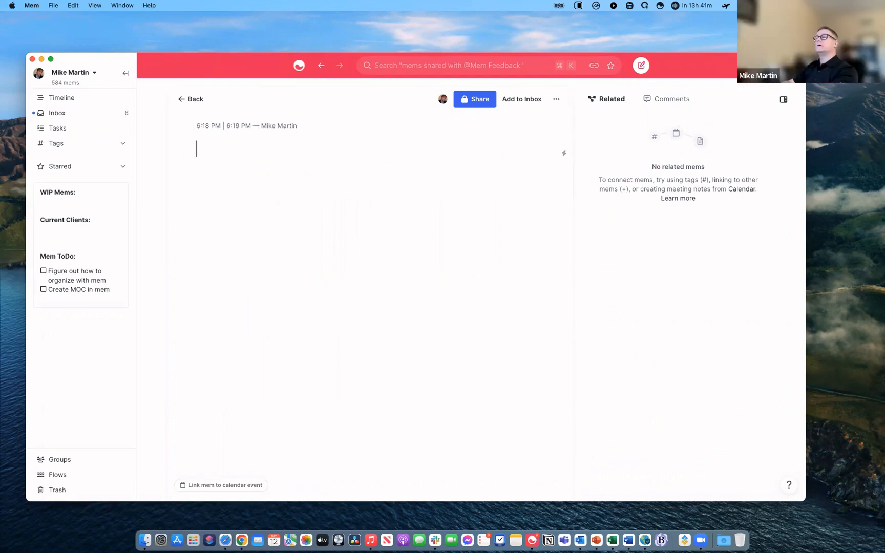
Title the new mem "NSCo. Onboarding".
type("NS Co")
key("BackSpace")
key("BackSpace")
key("BackSpace")
type("Co.")
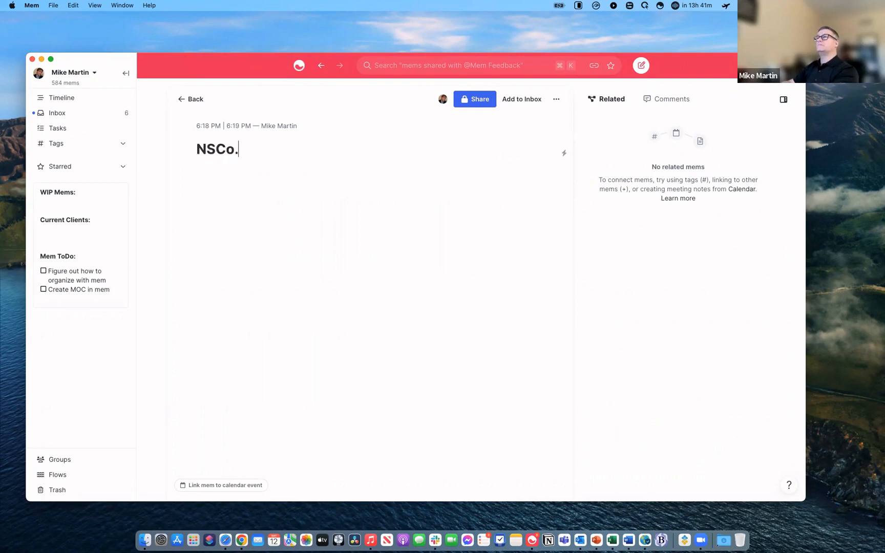
key("Return")
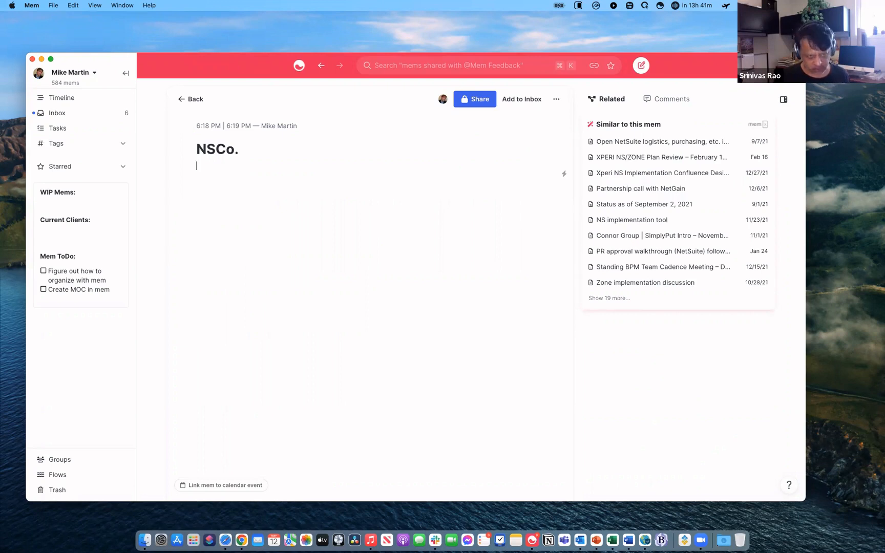
key("BackSpace")
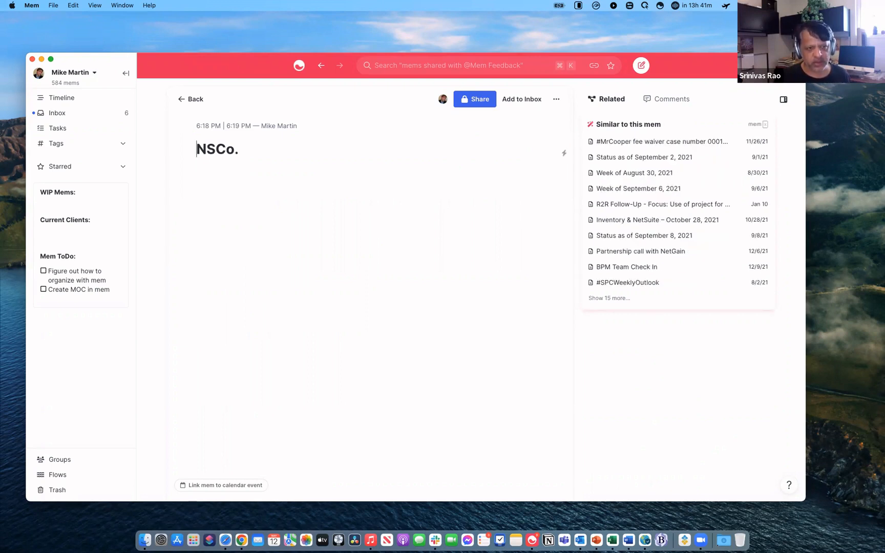
type("Onboarding")
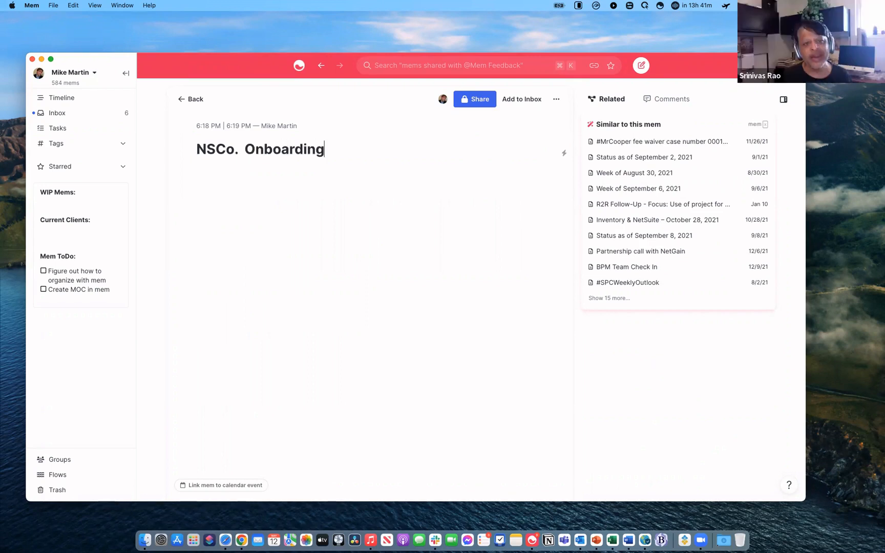
Try to link a new mem named "NSCo. Project Timeline" on a new line below the title, and clear the inserted link.
key("Return")
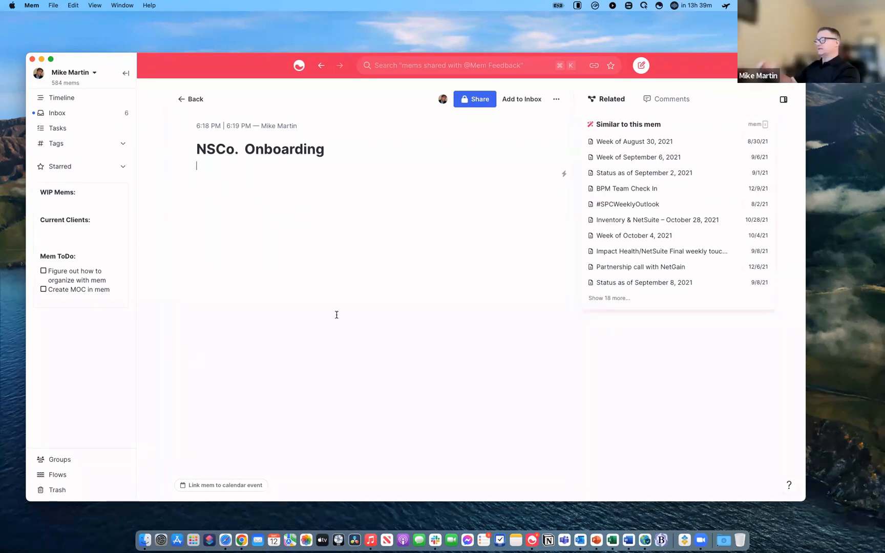
type("+")
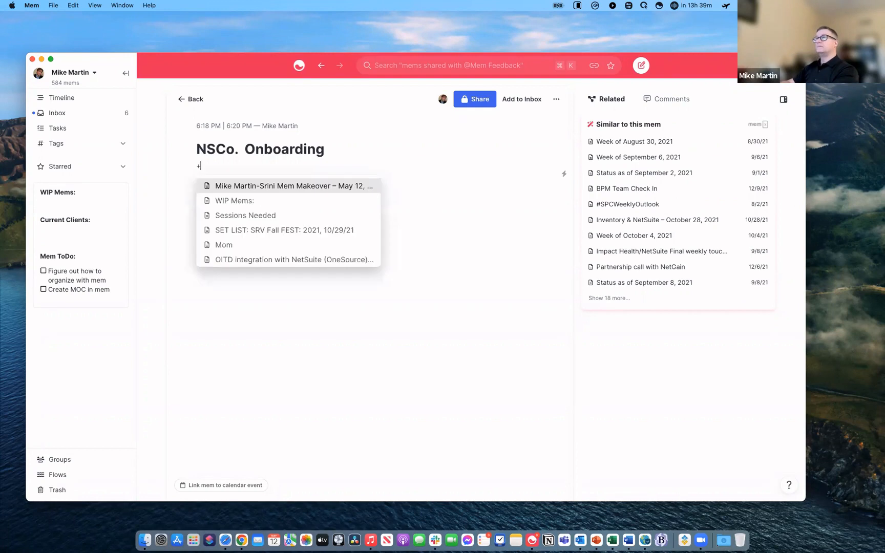
type("t")
key("BackSpace")
type("NSCo")
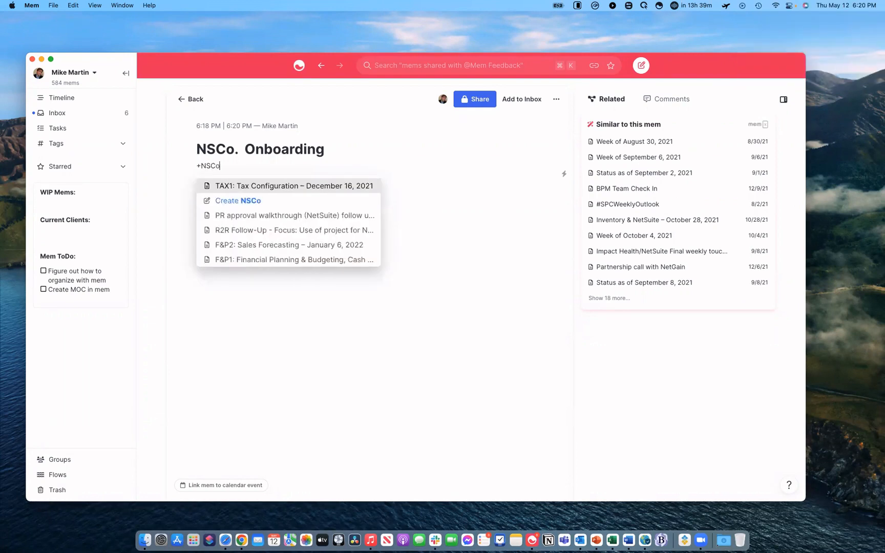
type(". Project Time")
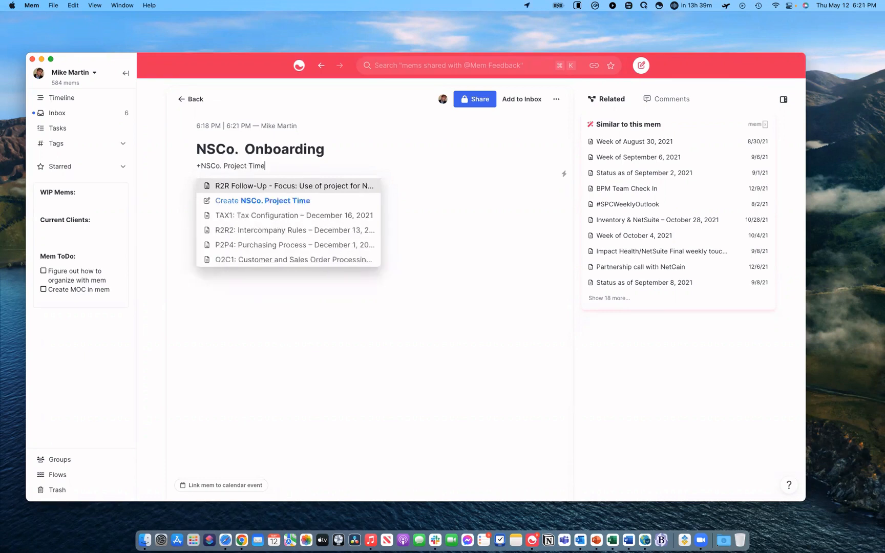
type("line")
key("Return")
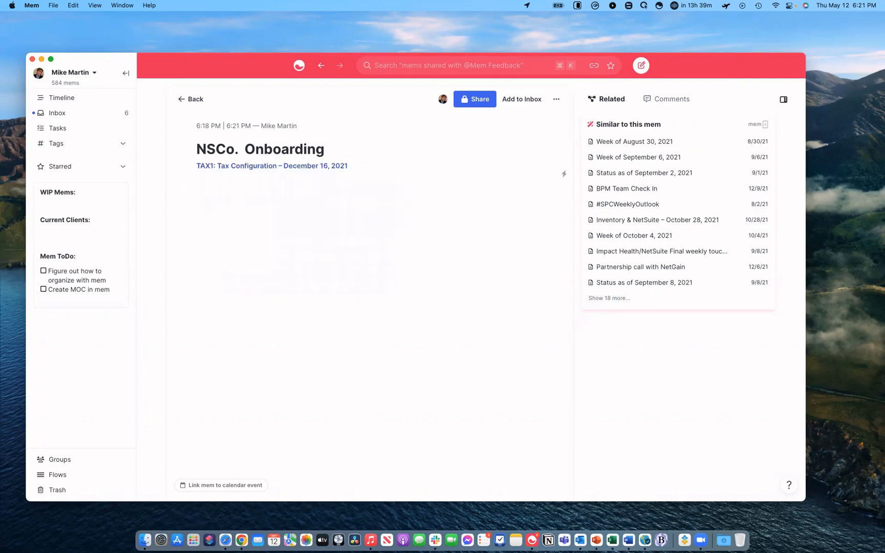
key("super+shift+Left")
key("BackSpace")
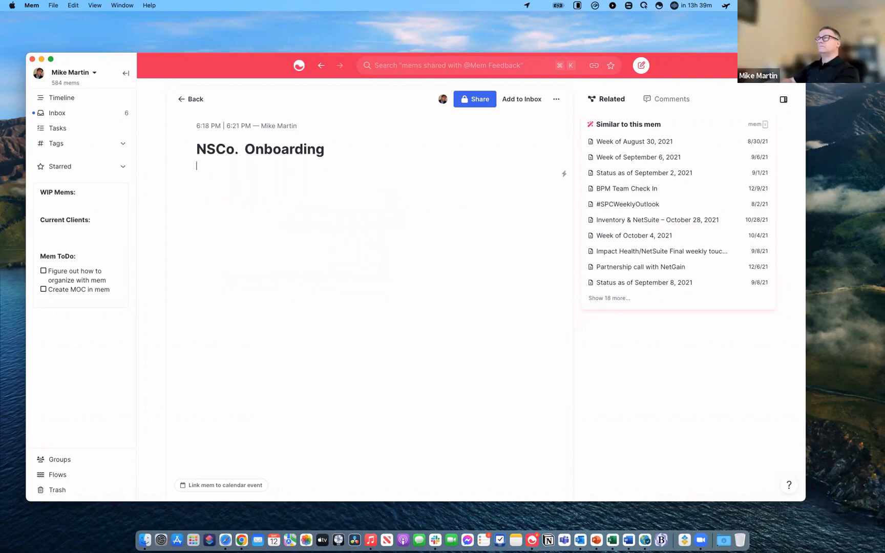
Create and link a new mem named "NSCo. NetSuite Implementation Timeline" below the onboarding title.
type("+n")
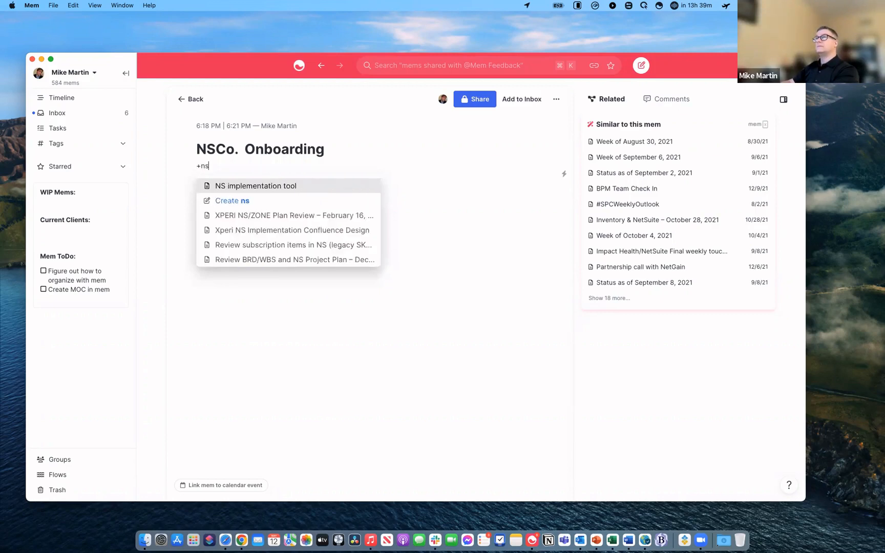
key("BackSpace")
type("NS")
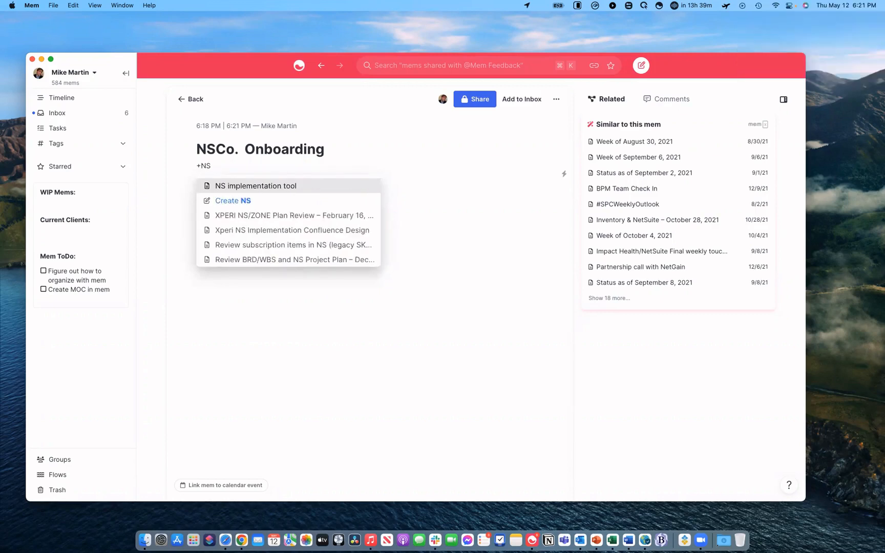
type("Co. Implementation Timeline")
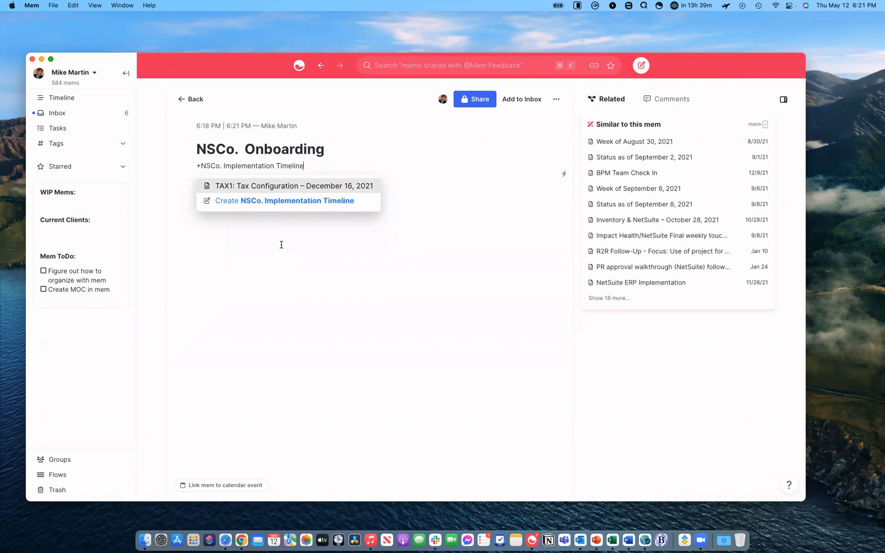
left_click(223, 165)
type("NetSuite")
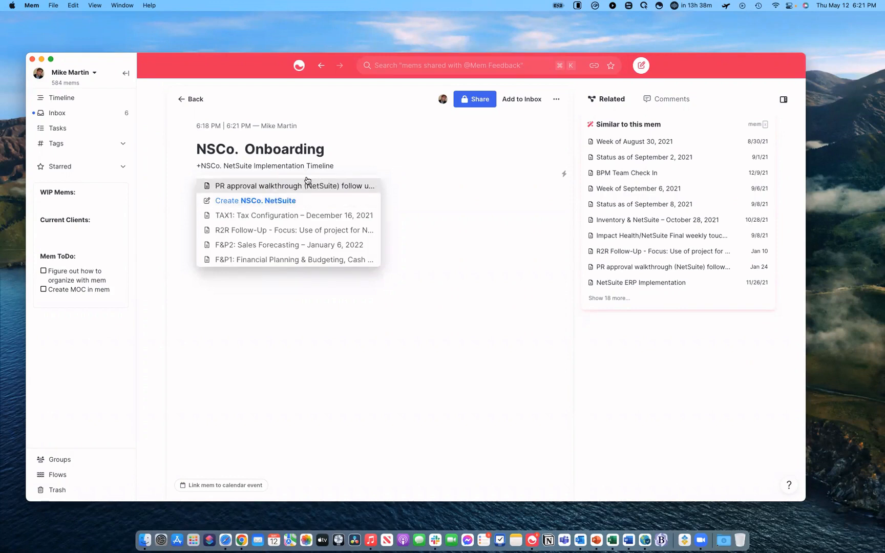
key("super+shift+Right")
key("BackSpace")
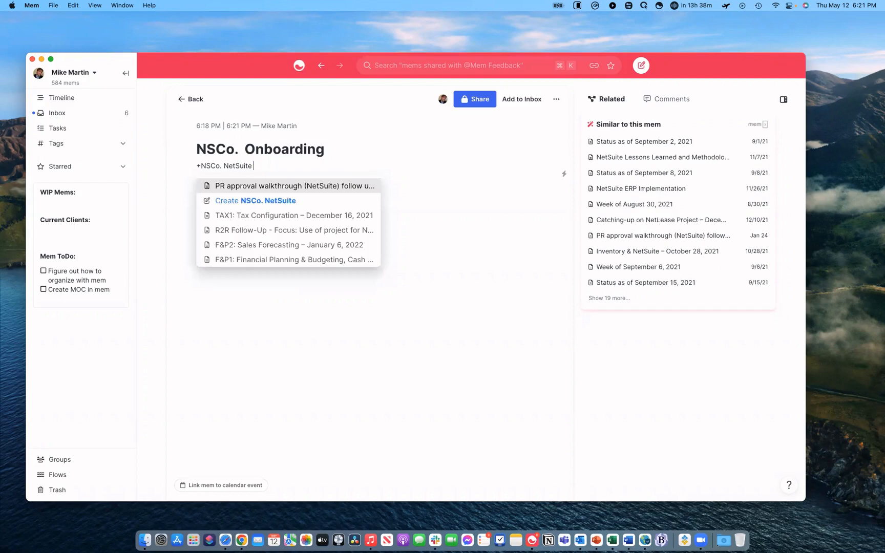
type("Impl")
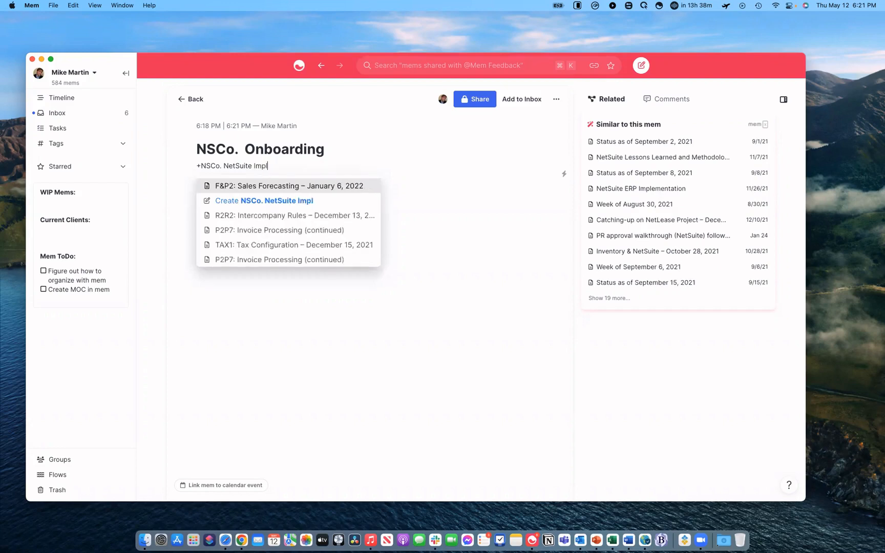
type("ementation Timeline")
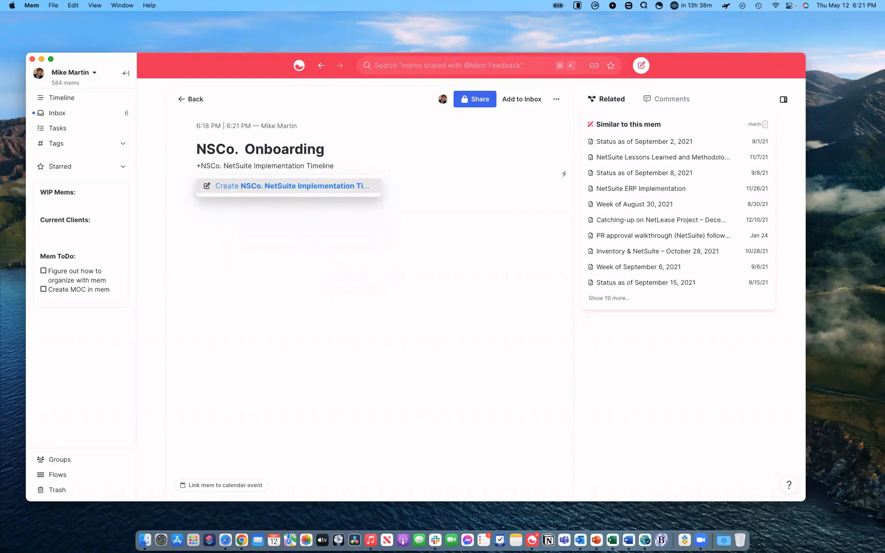
left_click(283, 187)
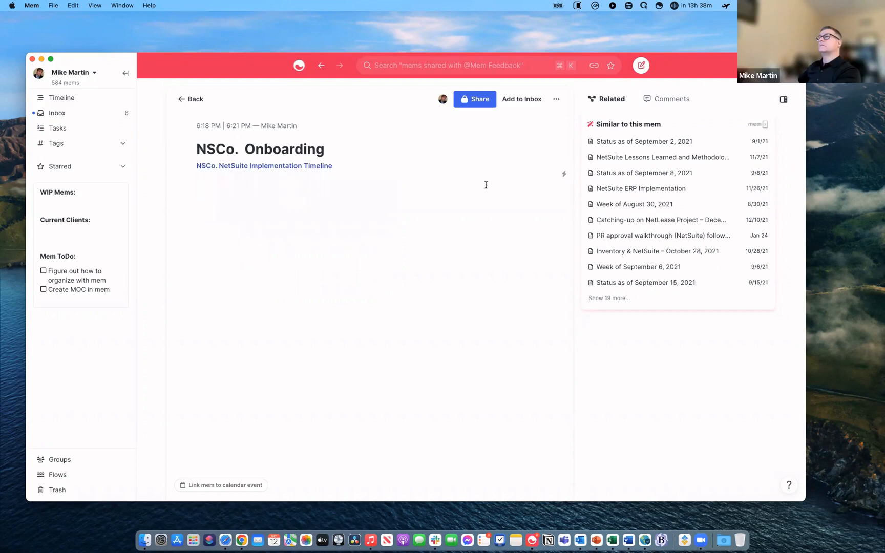
Create and link a new mem named "NSCo. Project Scope" below the implementation timeline link, leaving a blank line between them.
key("Return")
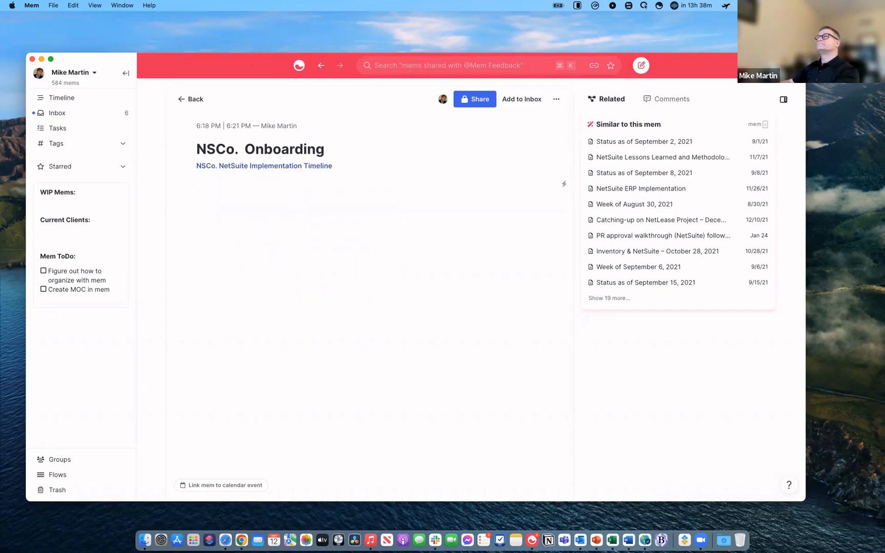
key("Return")
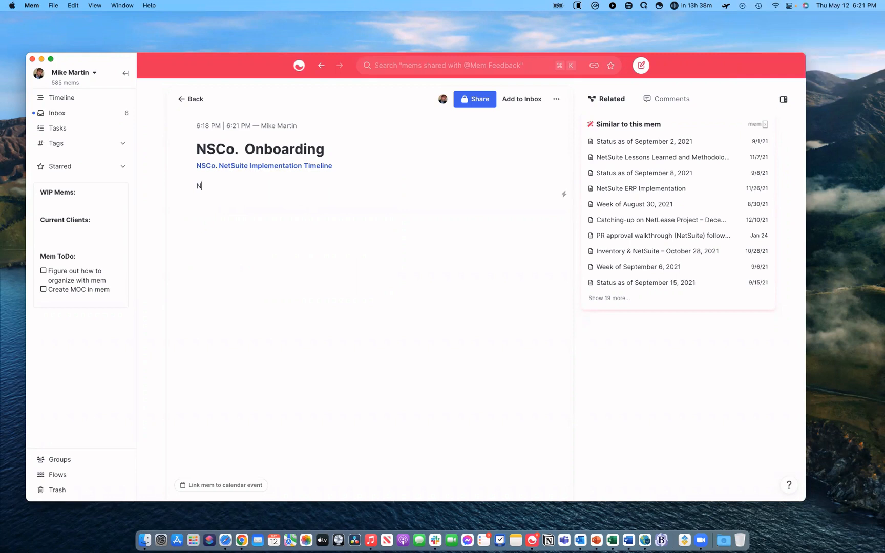
type("+NS")
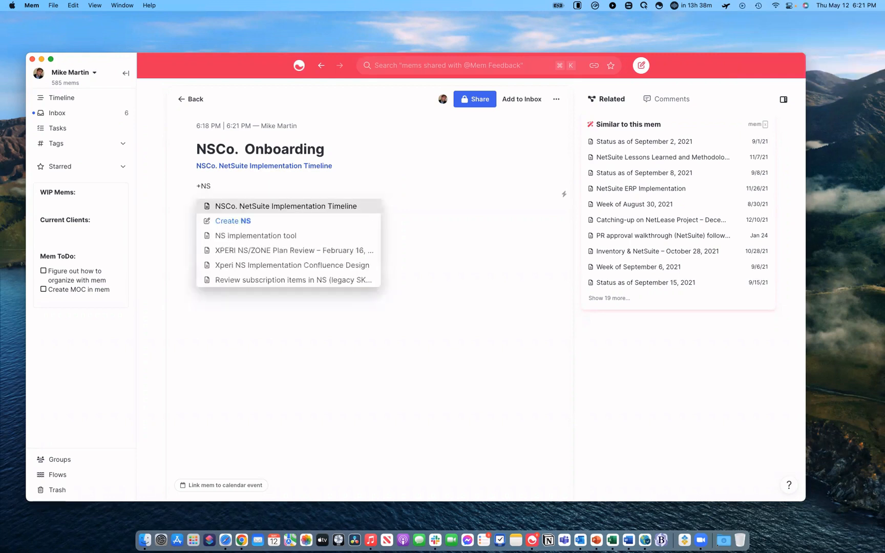
type("Co. ")
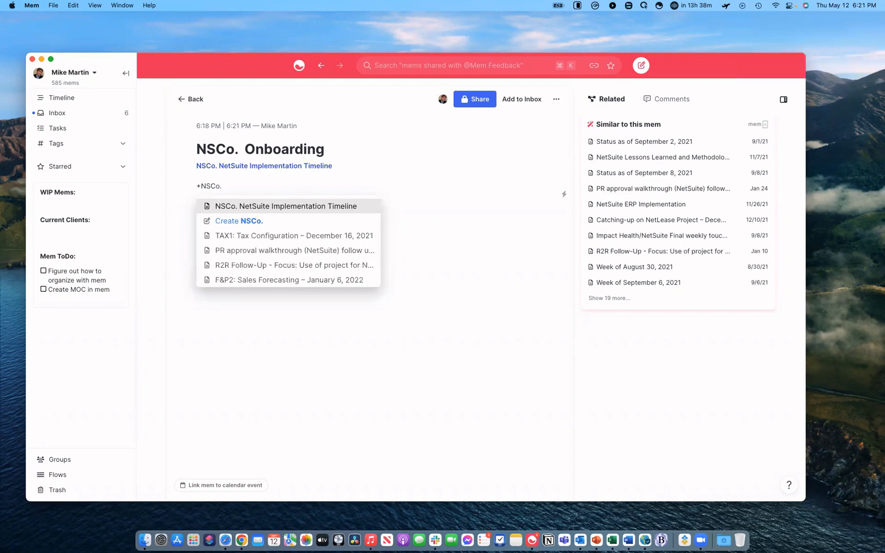
type("Project ")
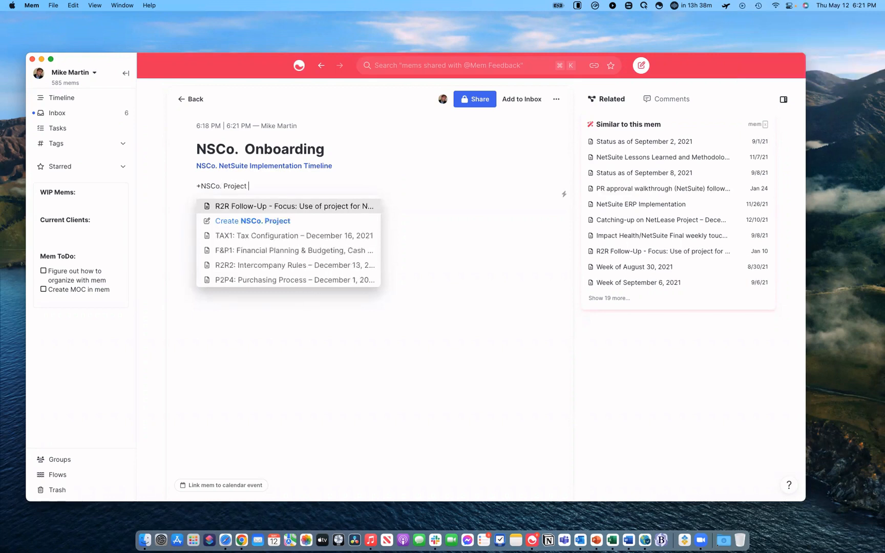
type("Scope")
key("Down")
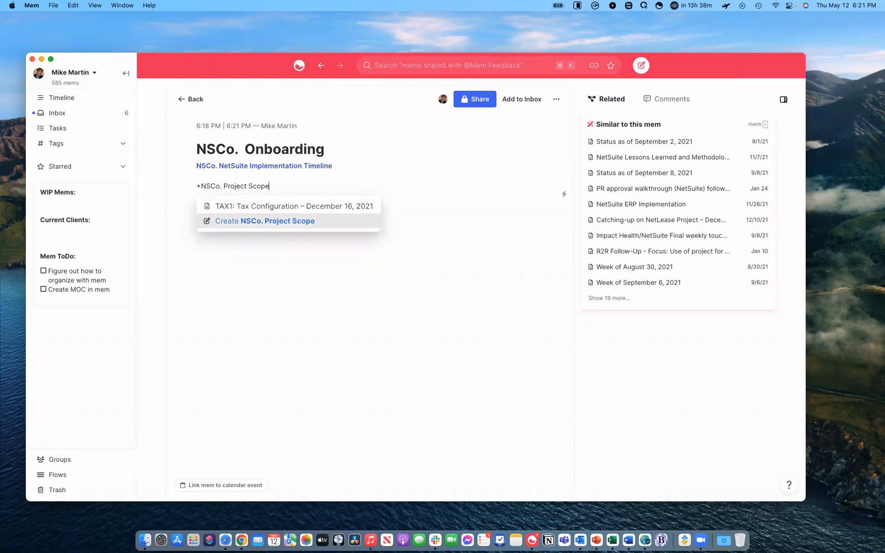
key("Return")
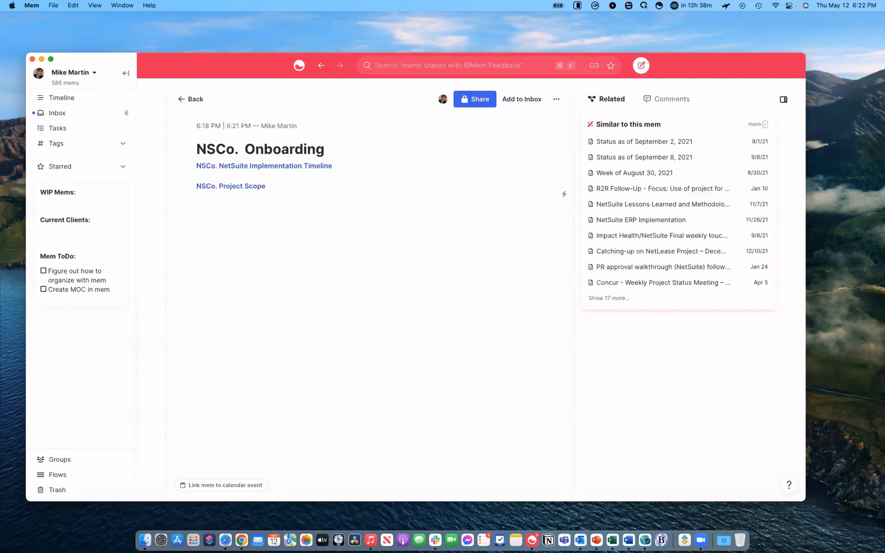
Create the tag #OnboardingMeeting directly under the title, with a blank line separating it from the mem links.
key("Up")
key("Up")
key("Return")
type("#")
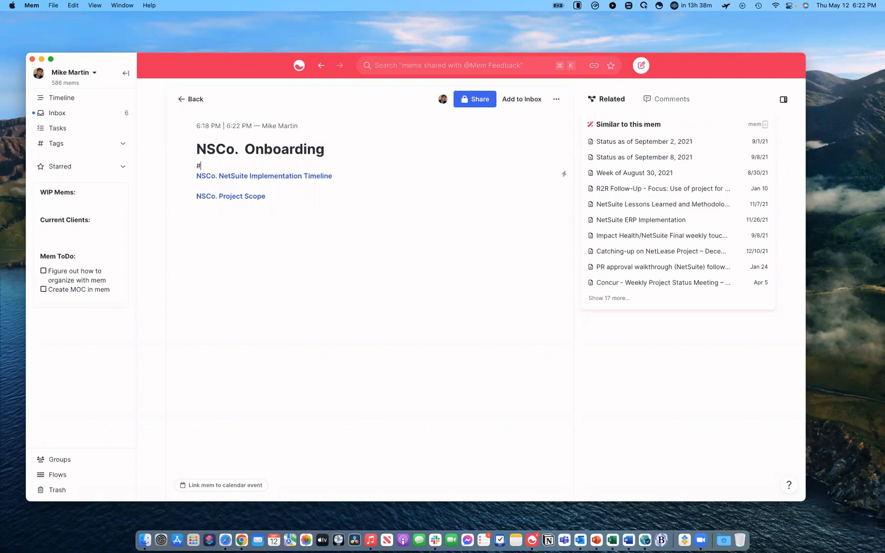
type("Onboa")
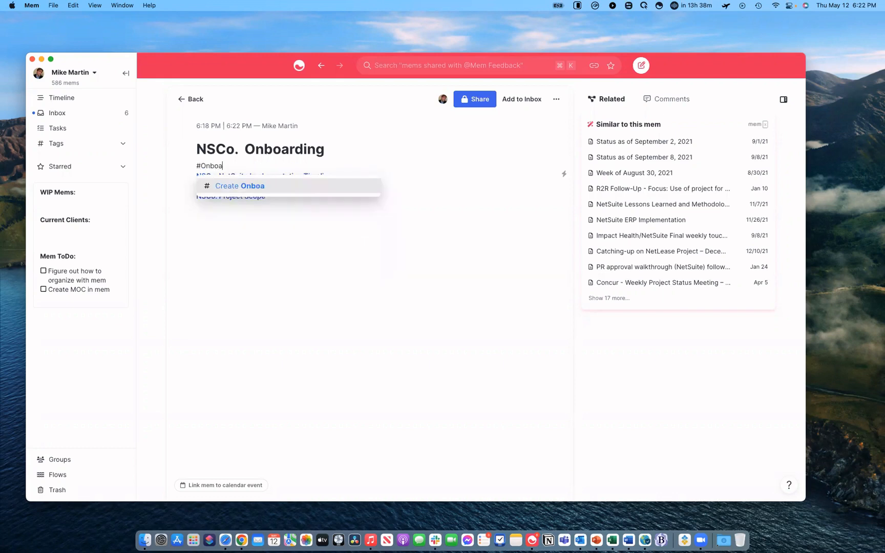
type("rdingMeeting")
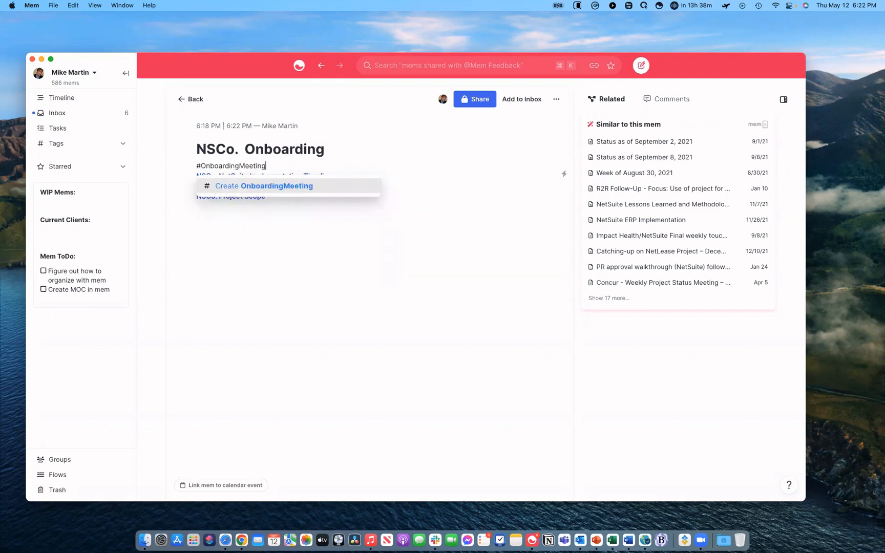
key("Return")
key("Return")
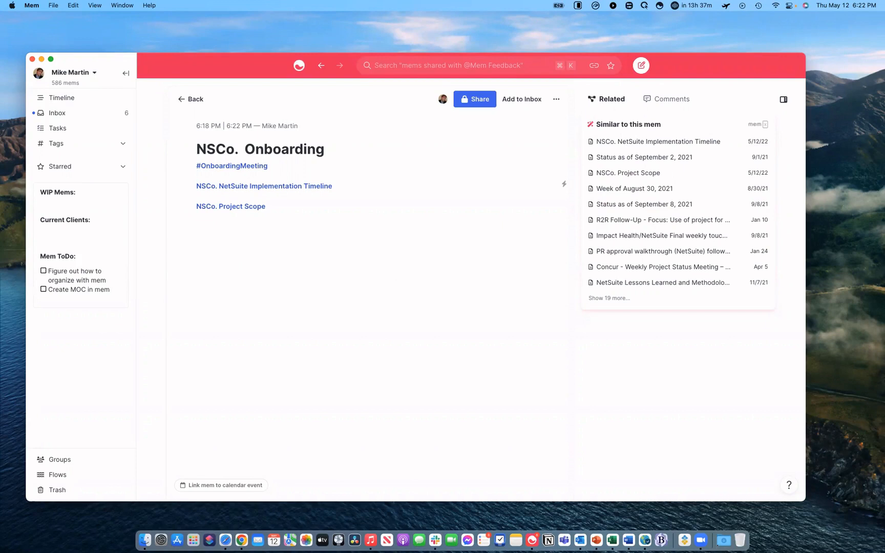
Add the remark "(Keep tags general and limited)" after the #OnboardingMeeting tag.
key("Down")
key("Down")
key("Down")
key("End")
key("Up")
key("Up")
key("Up")
key("Up")
key("Right")
type("(Keep ta")
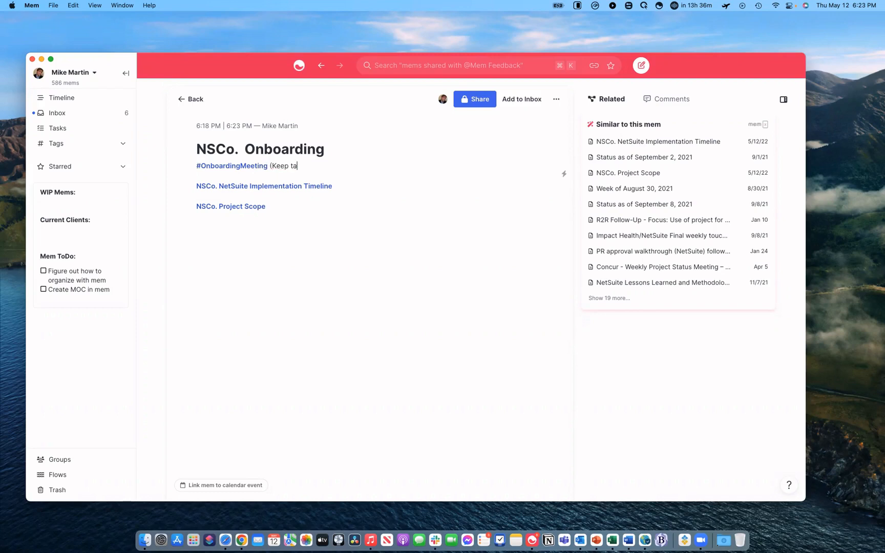
type("gs genera")
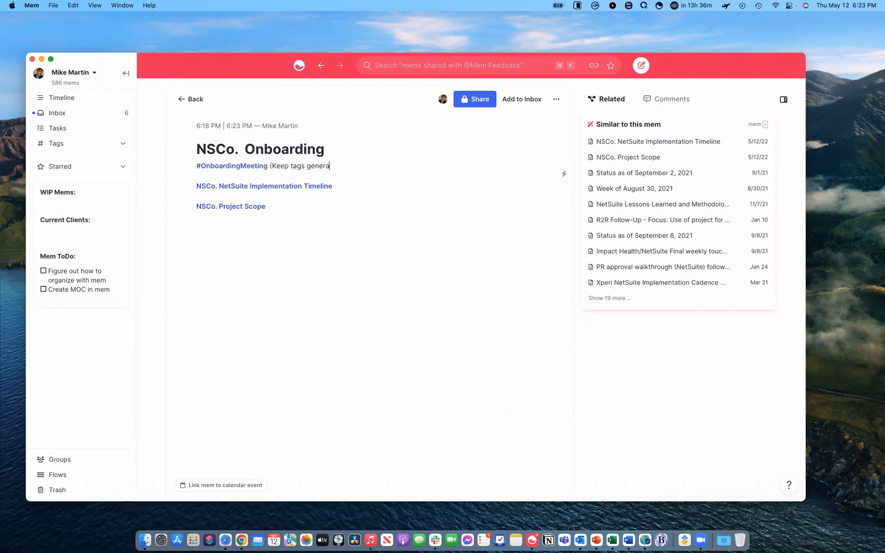
type("l and limited)")
Start a new paragraph below the NSCo. Project Scope link, with a blank line in between.
key("Down")
key("Down")
key("Down")
key("Return")
key("Return")
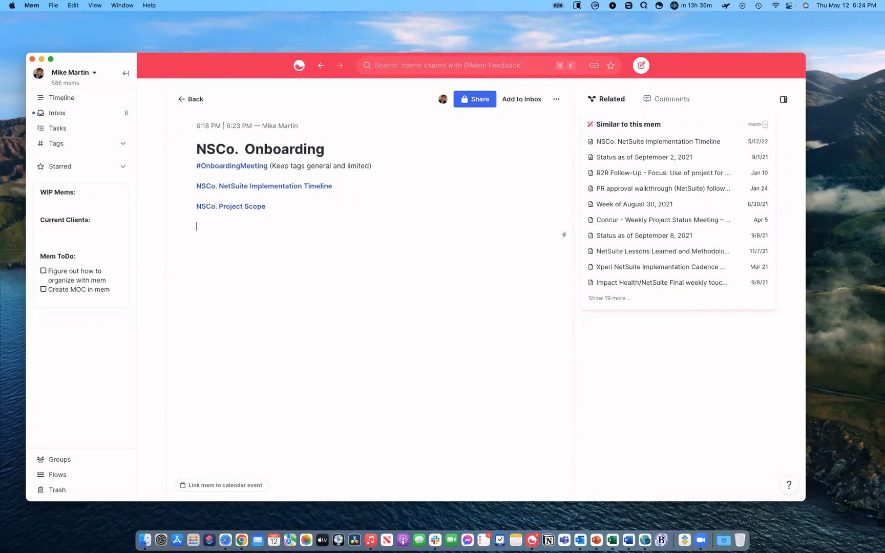
Extend the remark beside the #OnboardingMeeting tag with ", and tag for future self" before the closing parenthesis.
key("Up")
key("Up")
key("Up")
key("Up")
key("Up")
key("Up")
left_click(369, 165)
type(", and tag")
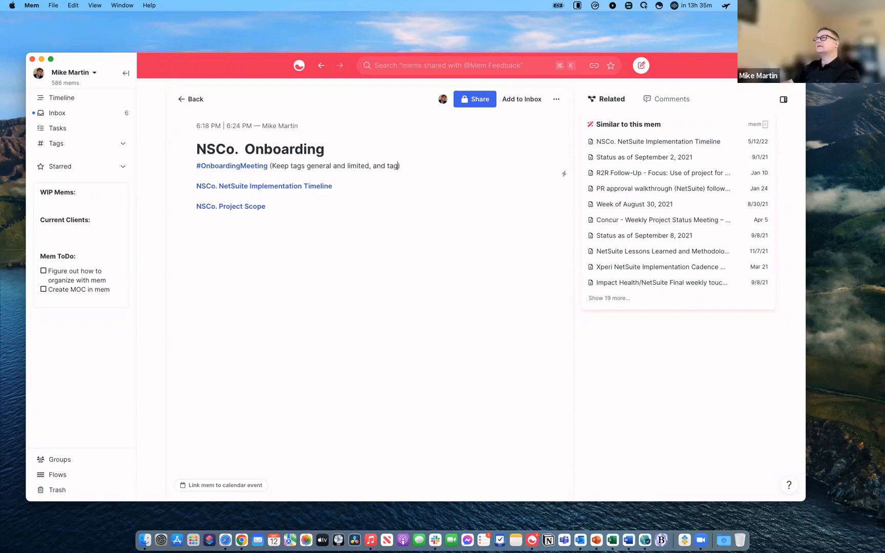
type(" for future self")
Write "Create templates for the repetitive tasks for projects, put the tags in the template" in the empty paragraph below the mem links.
key("Down")
key("Down")
key("Down")
key("Down")
key("Down")
key("Down")
key("Down")
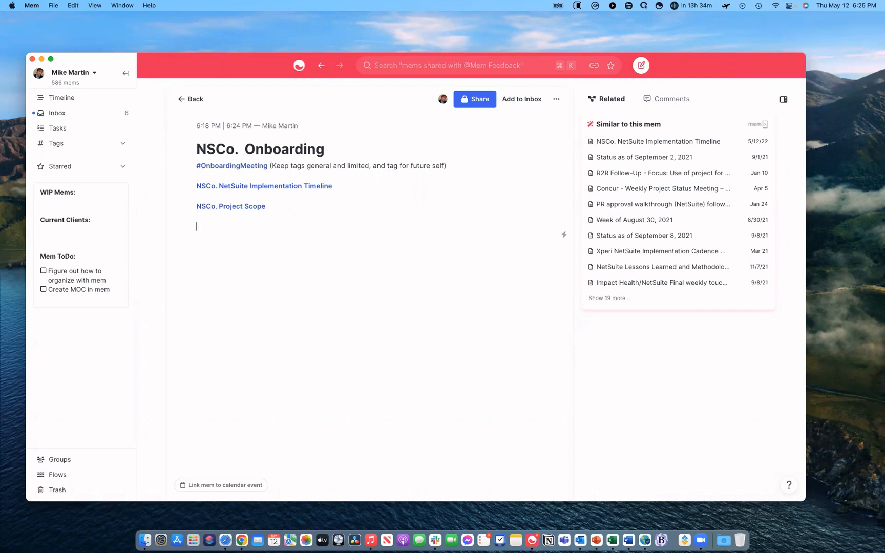
type("Create templates for the repetii")
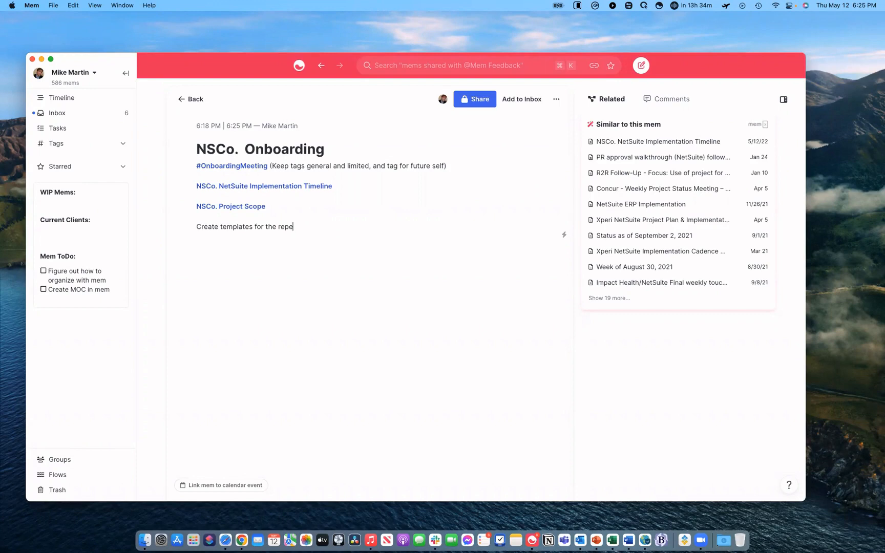
key("BackSpace")
type("v")
type("tive t")
type("asks")
type(" for projects")
type(", put the tag")
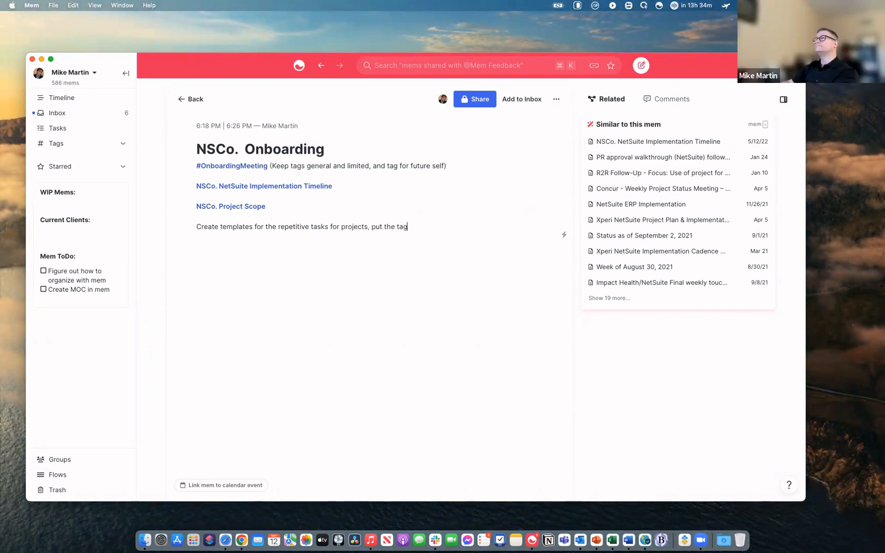
type("s in the template")
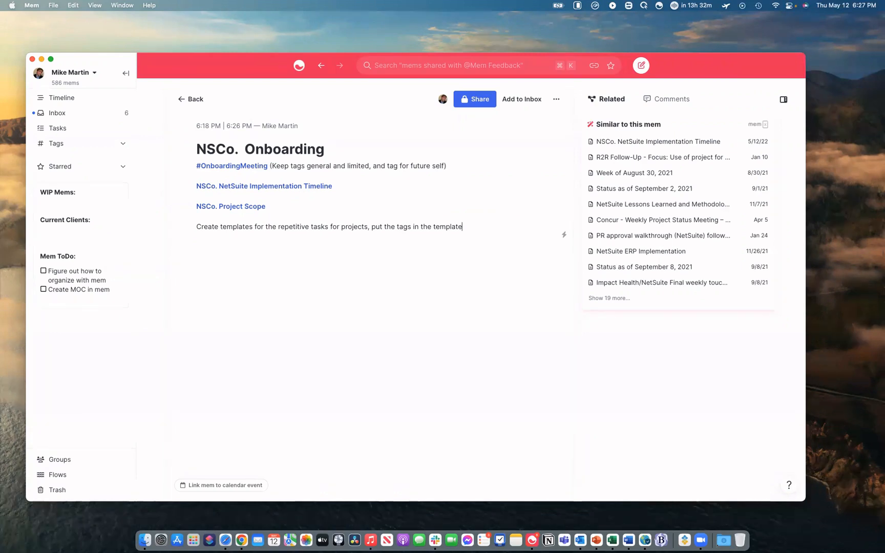
Write "This is a way to put structure around all the mems, and get out of the meeting capture only" as a new last paragraph.
key("Return")
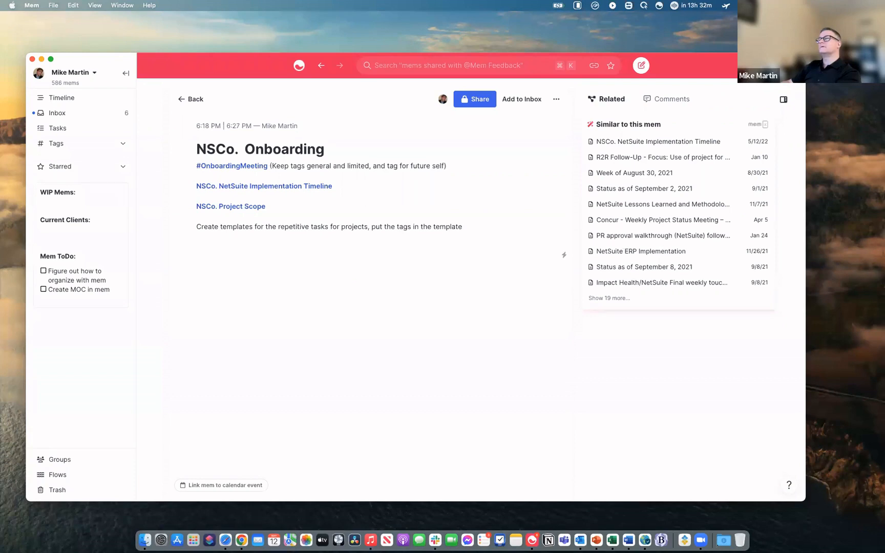
type("This")
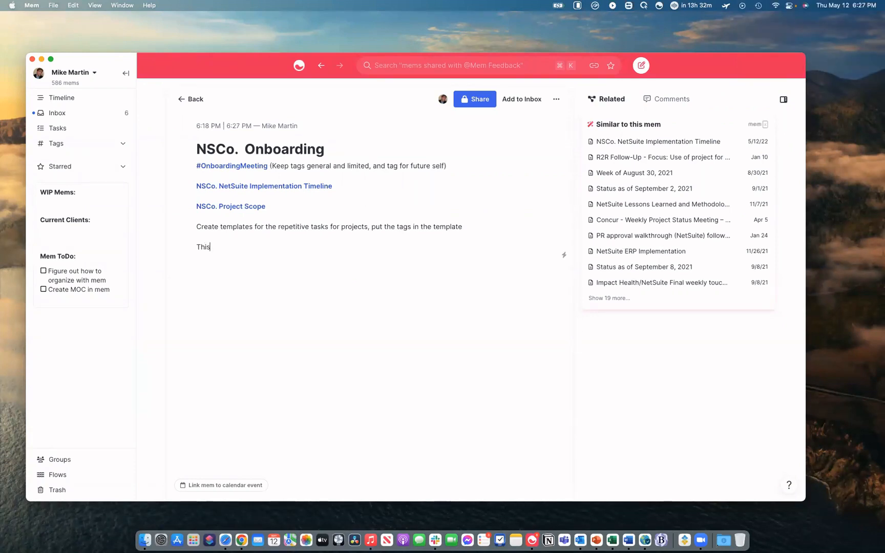
type(" is a way to put strcucture aroudn")
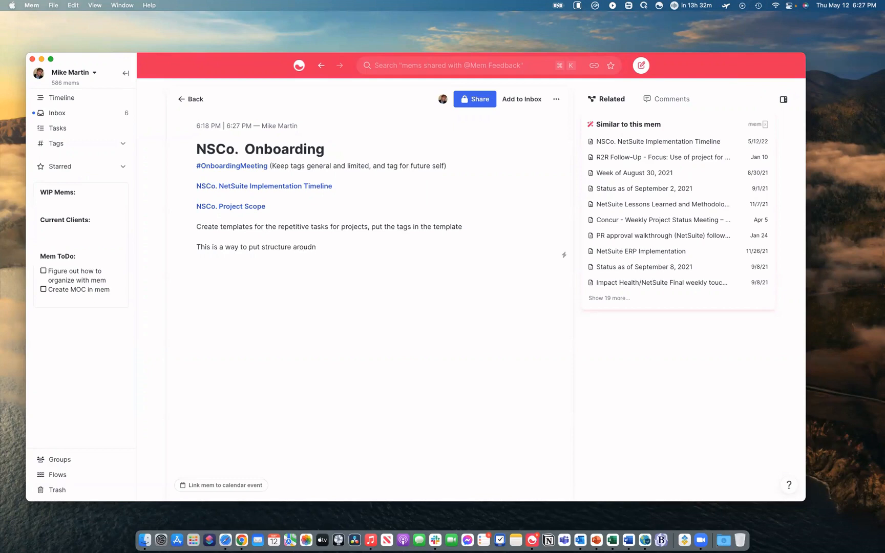
key("BackSpace")
key("BackSpace")
type("nd all the mems, and get out o")
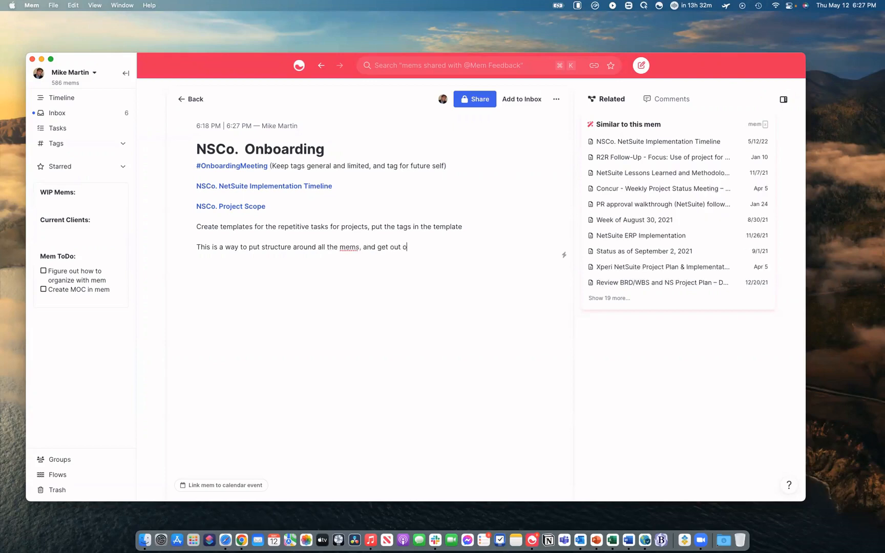
type("f the meting capture only")
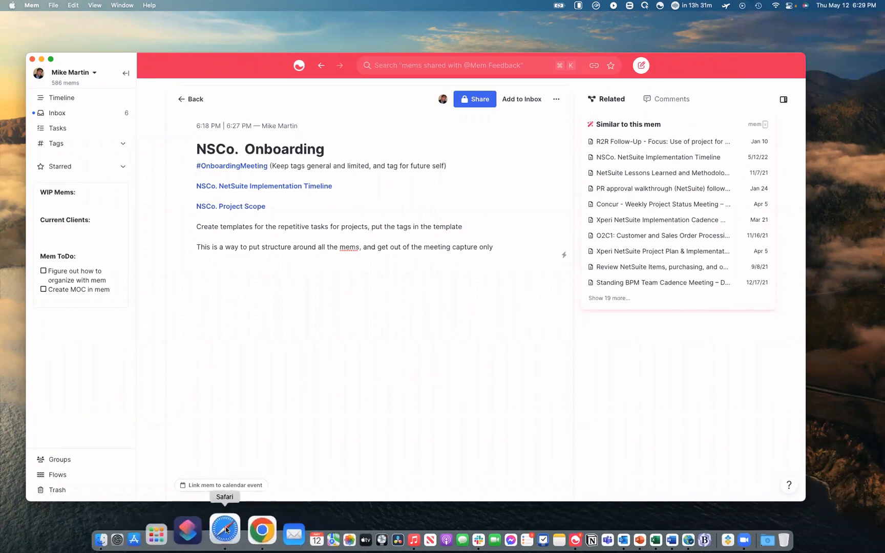
Open fathom.video in a new Safari window and look through how its Zoom call highlighting works.
right_click(224, 529)
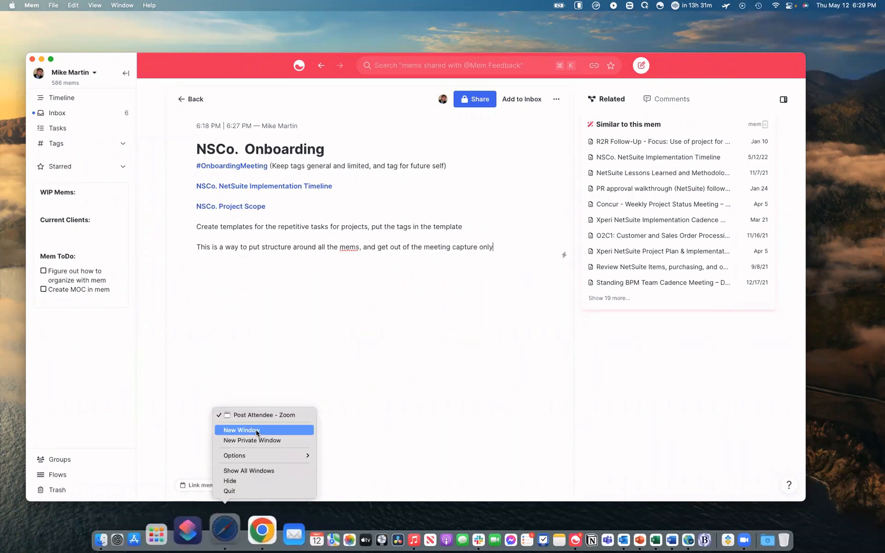
left_click(292, 461)
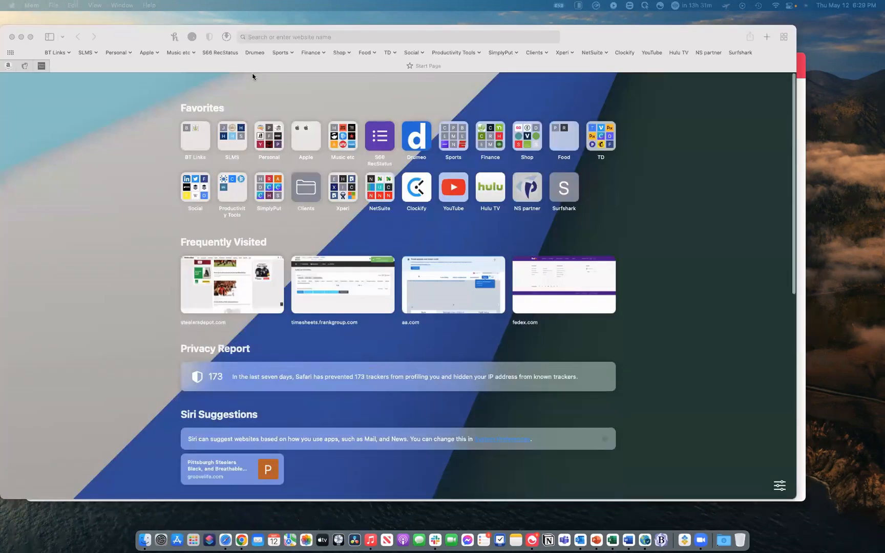
left_click(291, 33)
type("fathom.d")
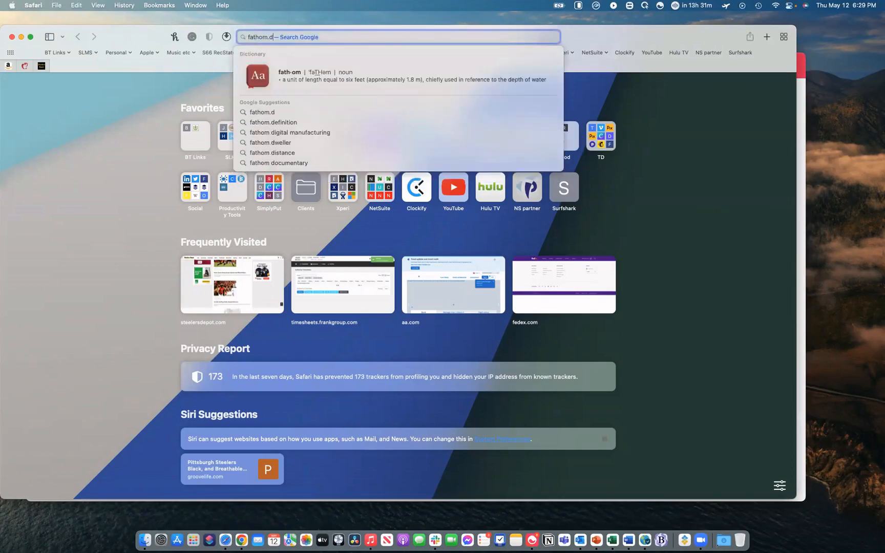
key("BackSpace")
type("video")
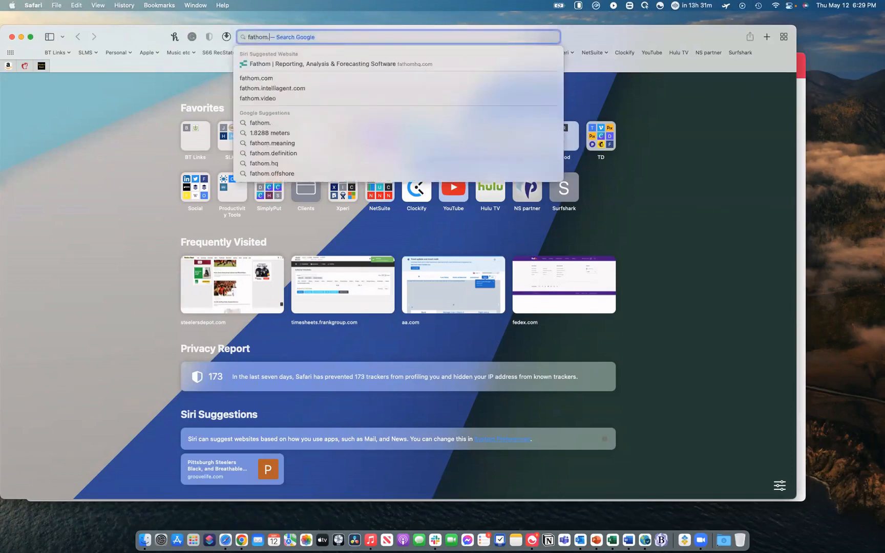
key("Return")
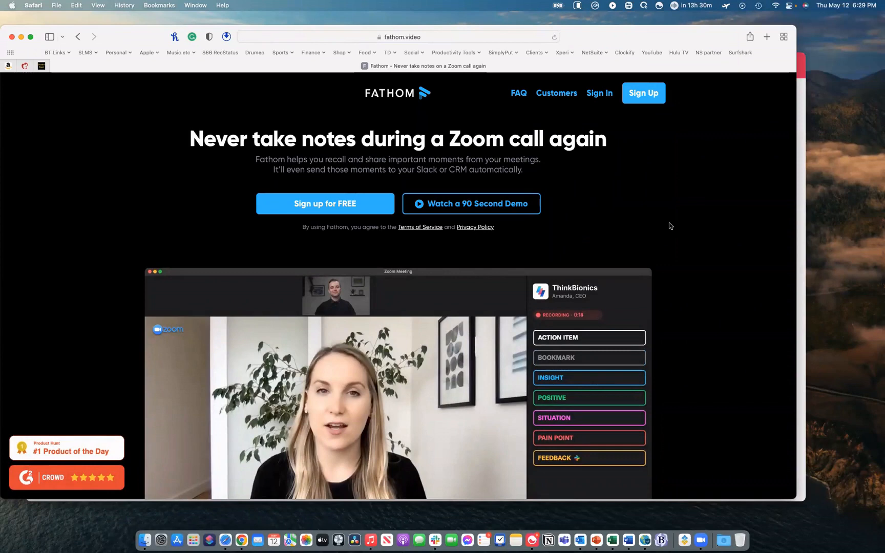
scroll(669, 225, "down", 3)
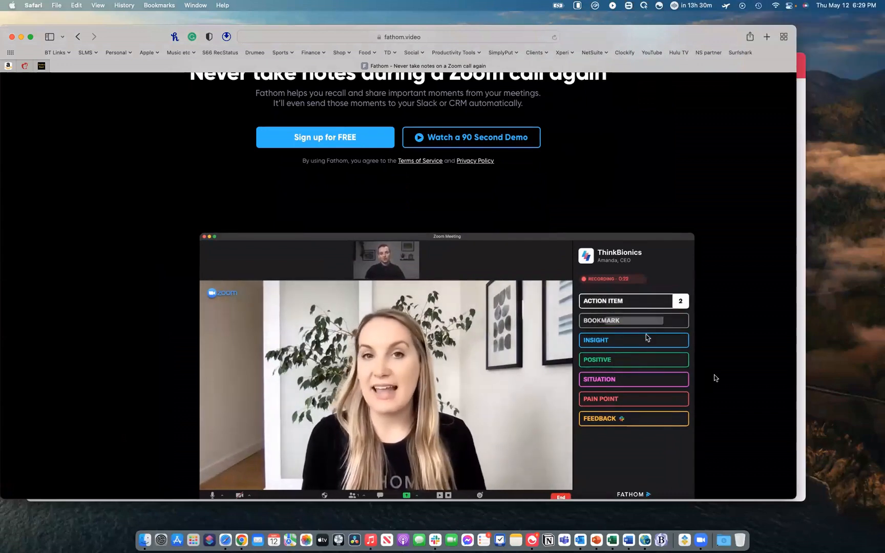
scroll(714, 378, "down", 5)
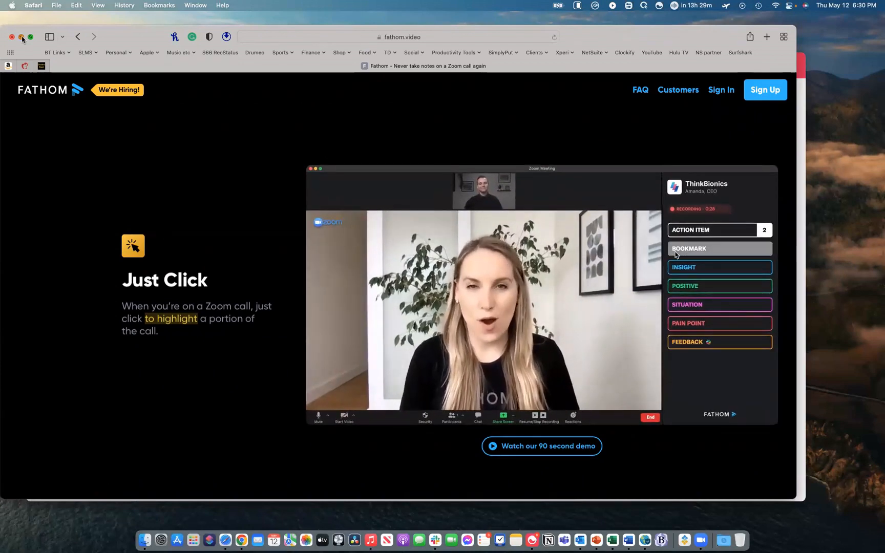
Minimize Safari to return to Mem, and open the "Mem Makeover – May 12, 2022" meeting mem from the timeline.
left_click(21, 37)
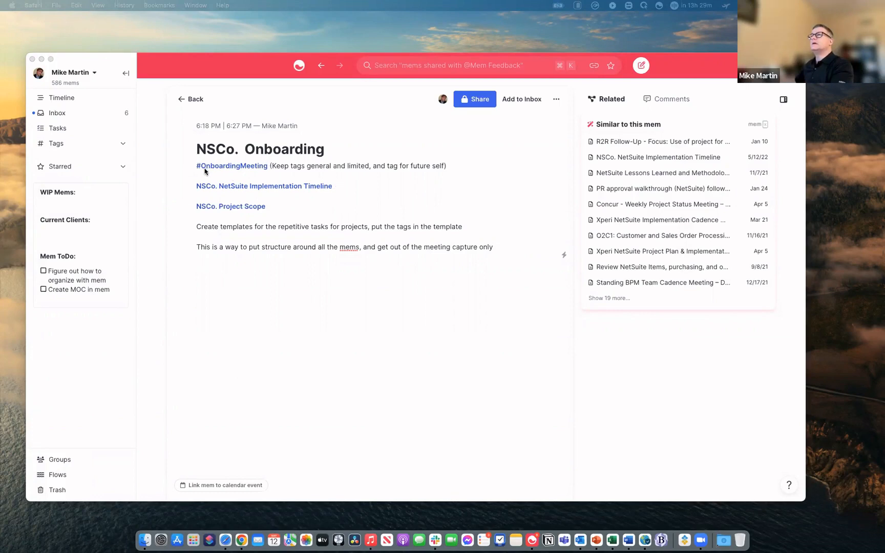
left_click(182, 100)
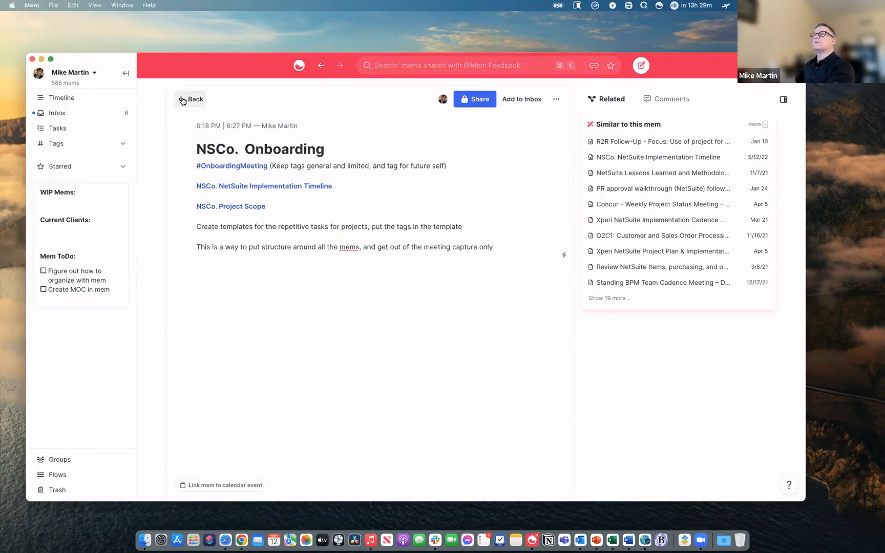
left_click(183, 100)
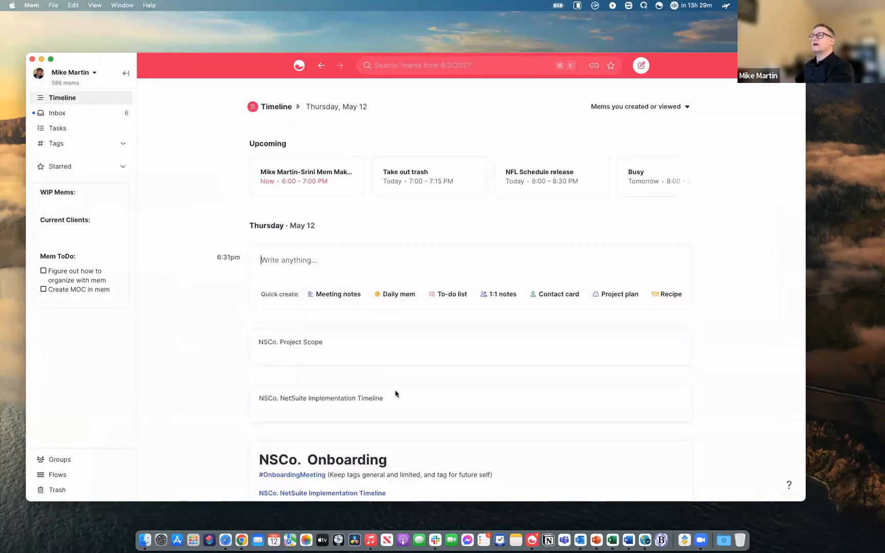
scroll(397, 379, "down", 2)
scroll(399, 370, "down", 10)
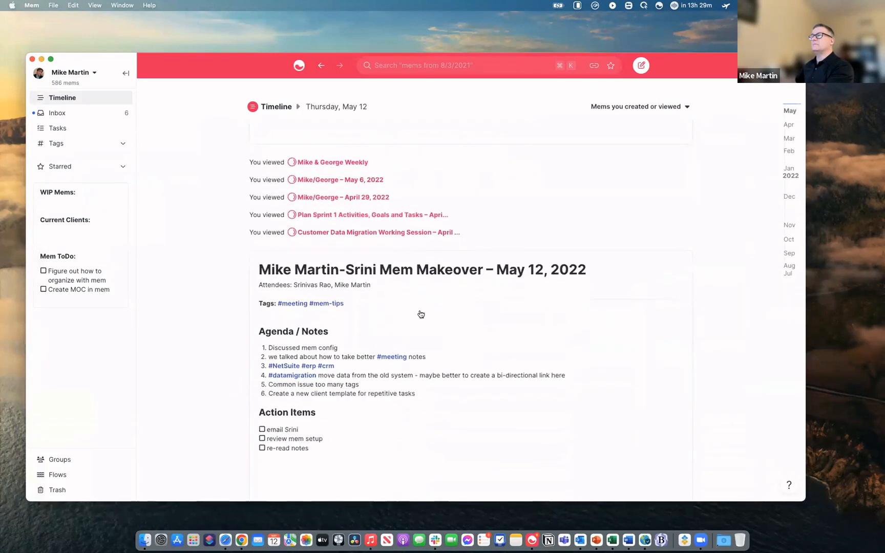
left_click(419, 312)
Add "Tags are for connecting notes" and "Links are for connecting ideas" as items 7 and 8 of the Agenda / Notes list.
left_click(428, 283)
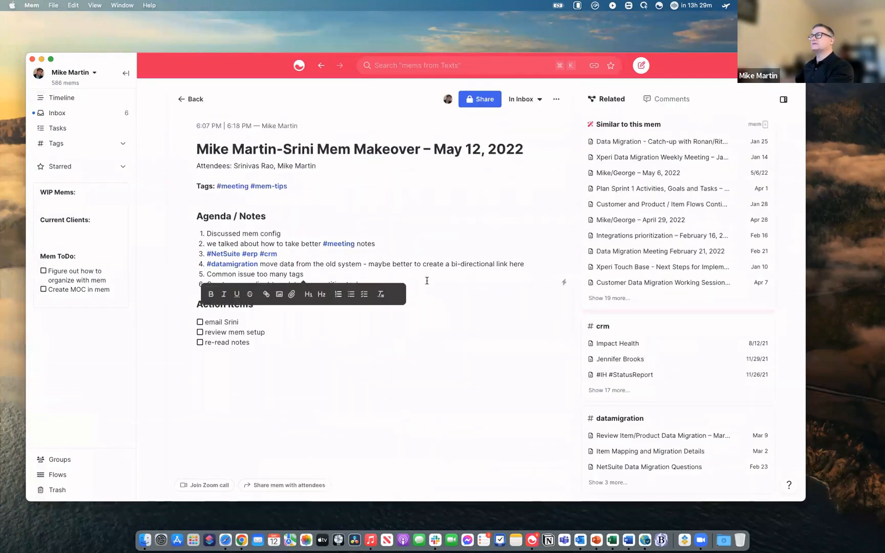
key("Return")
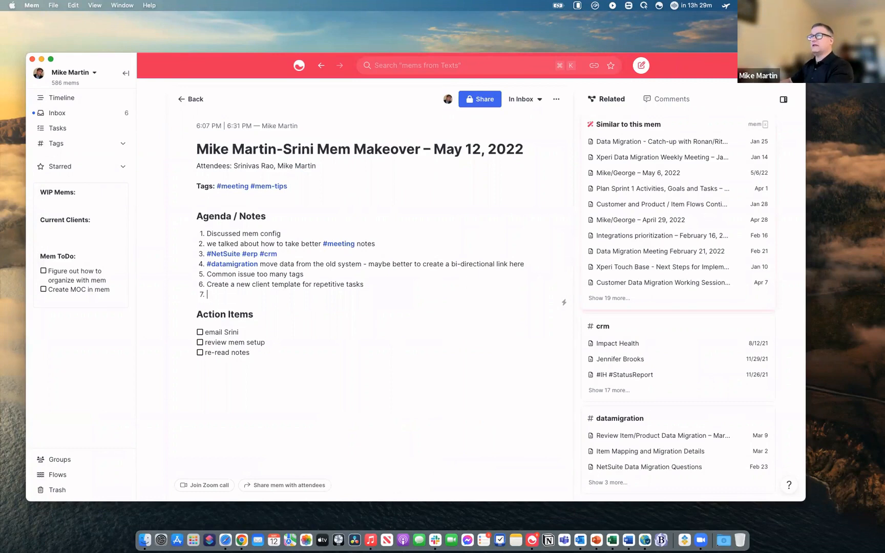
type("Tag")
type("s are ")
type("fror co")
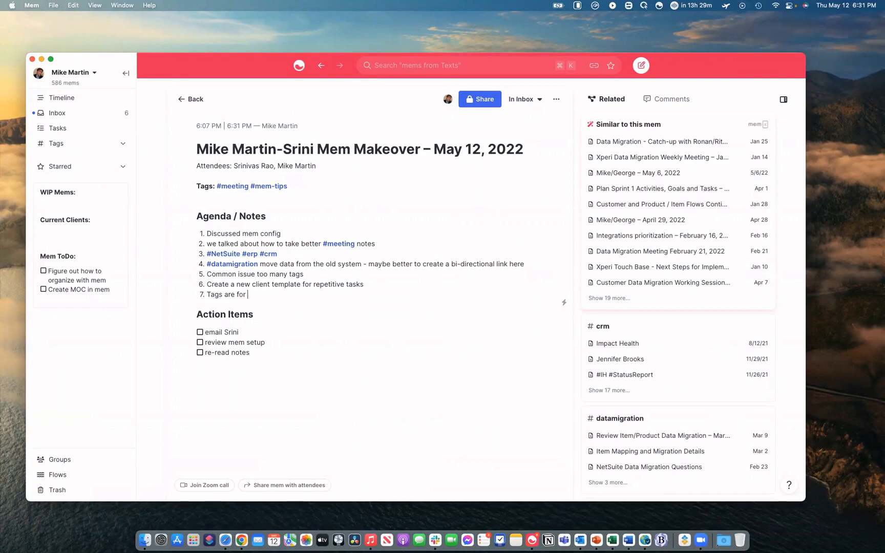
type("nnecting notes")
key("Return")
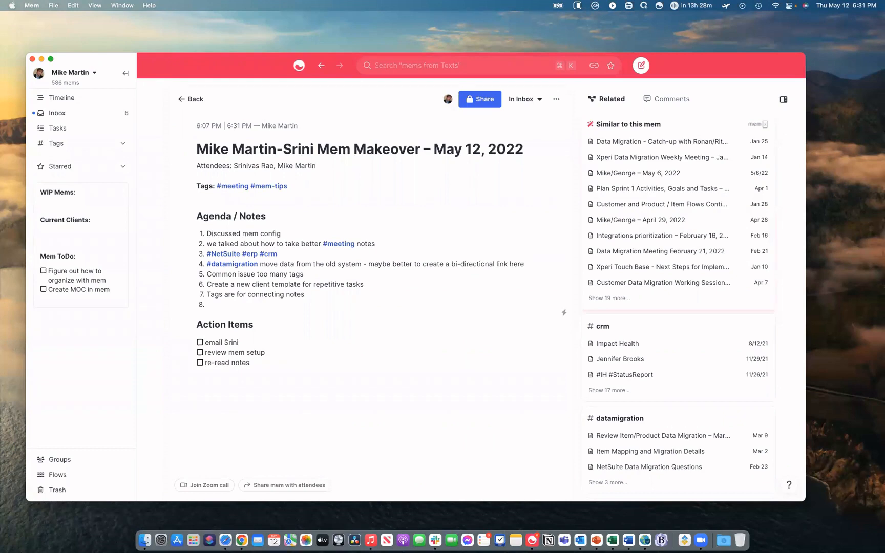
type("Links are ")
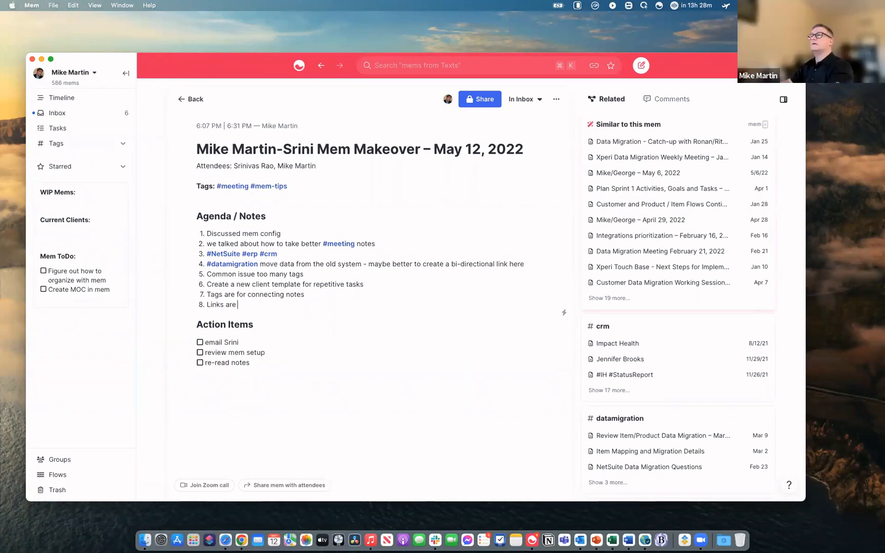
type("for connecting ideas")
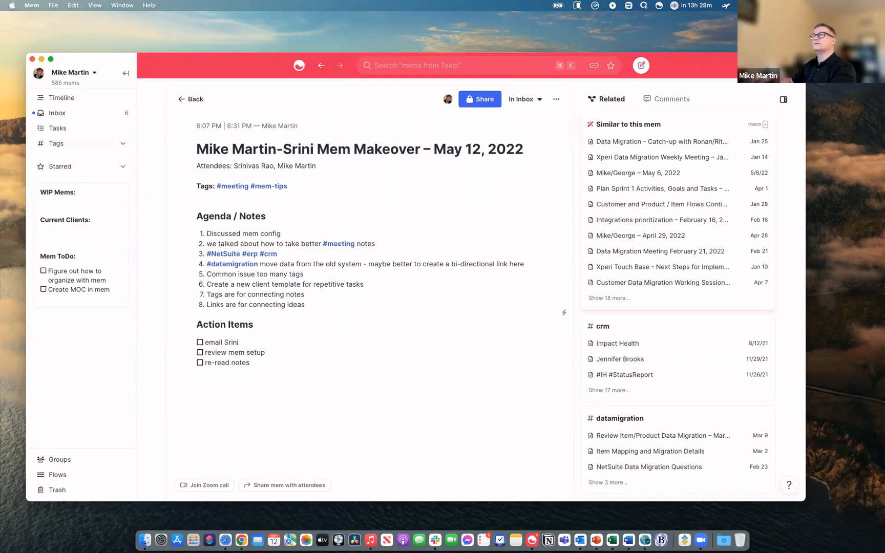
Make the last two Agenda / Notes items, about tags and links, bold.
left_click_drag(326, 304, 207, 294)
left_click(176, 324)
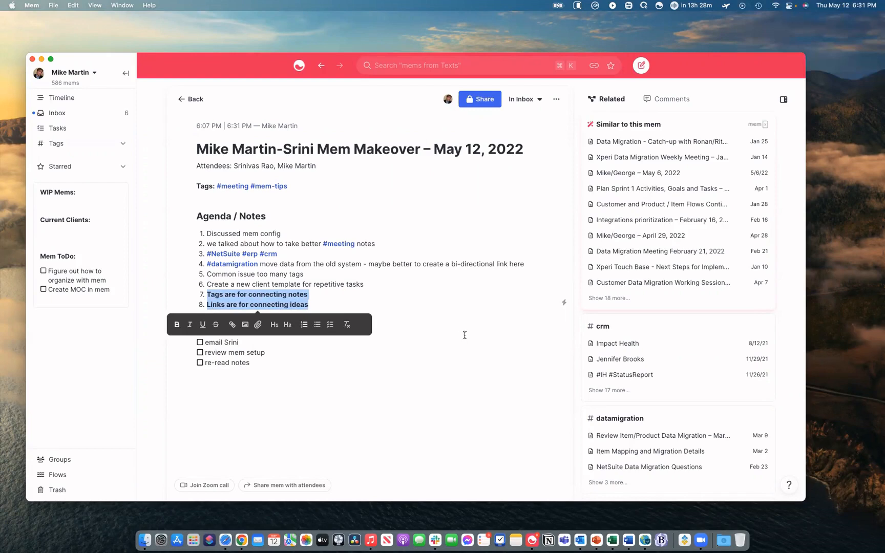
left_click(466, 335)
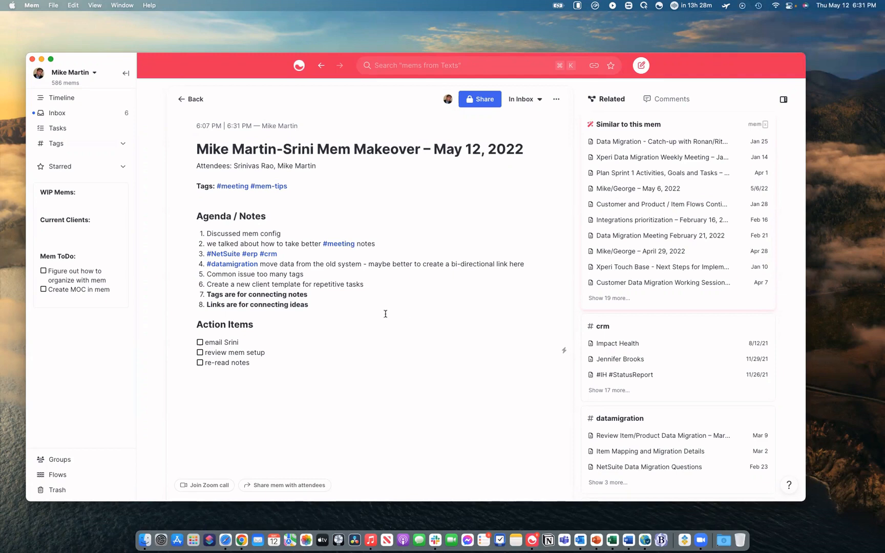
Below the numbered list, link to a new mem named "key insights I got from" plus the coach's first name.
left_click(340, 308)
key("Return")
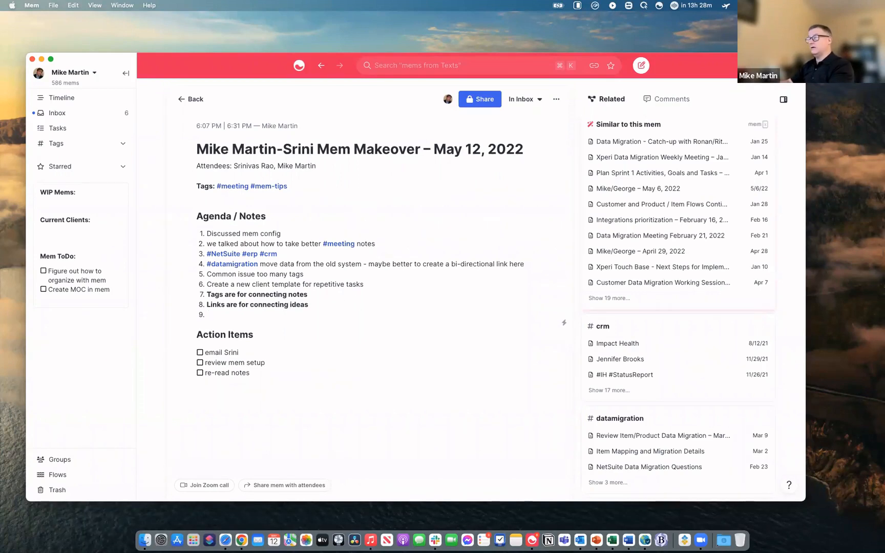
key("Return")
type("+")
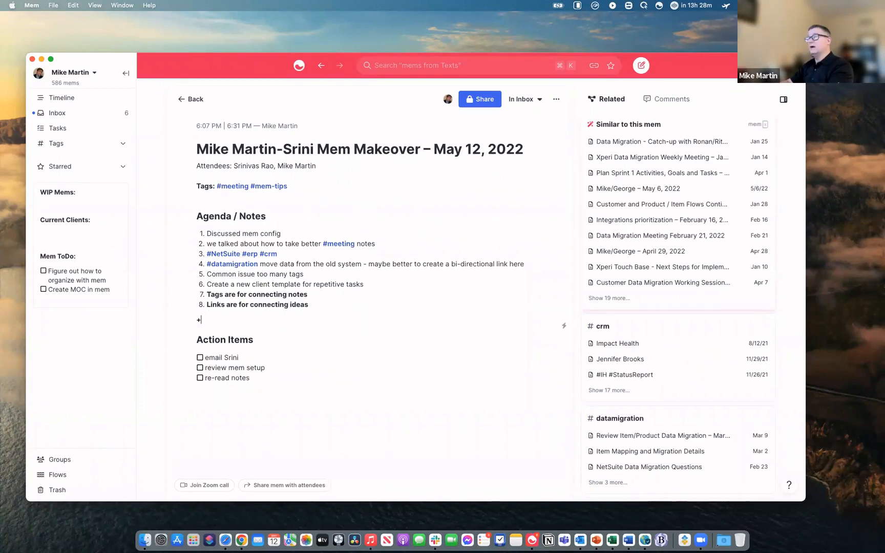
type("key")
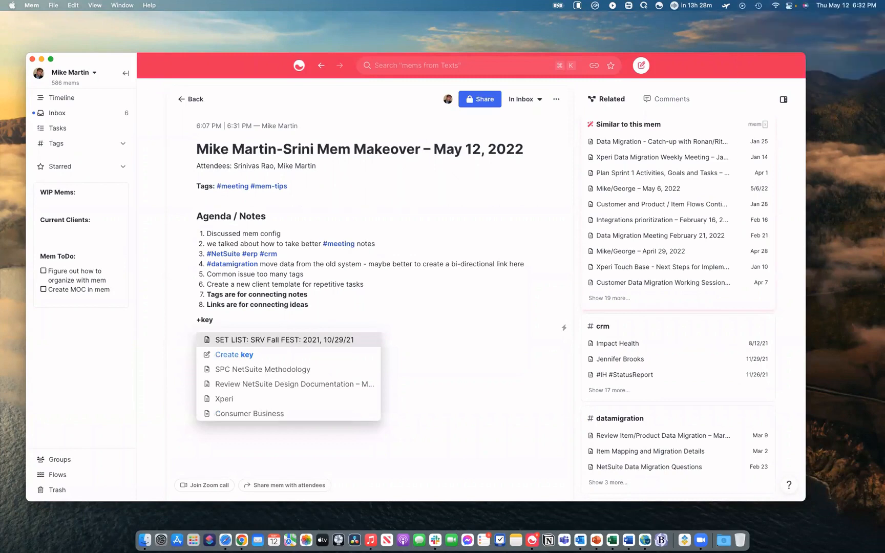
type(" insights I got f")
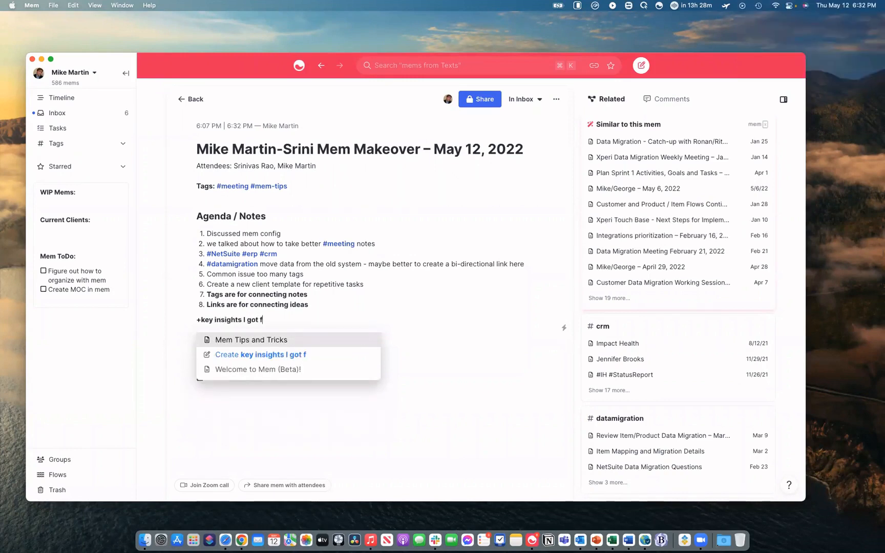
type("rom Sri")
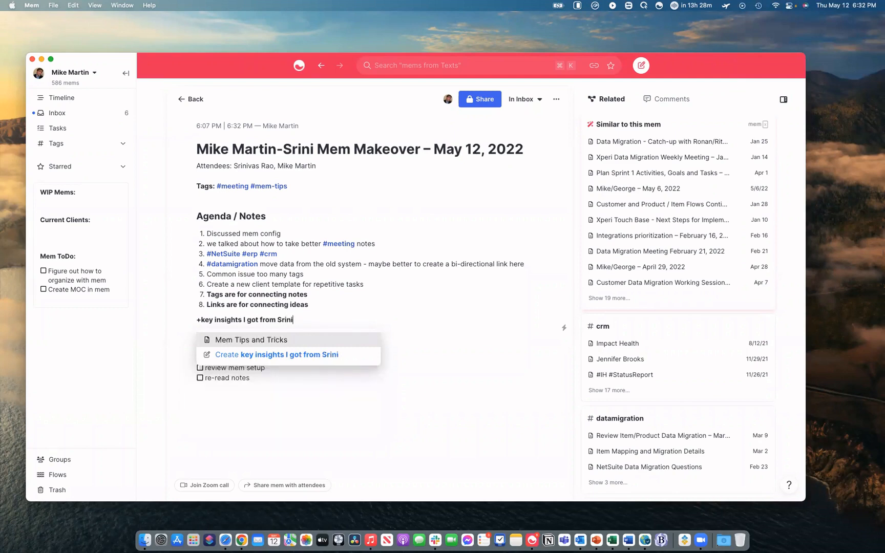
type("ni")
key("Return")
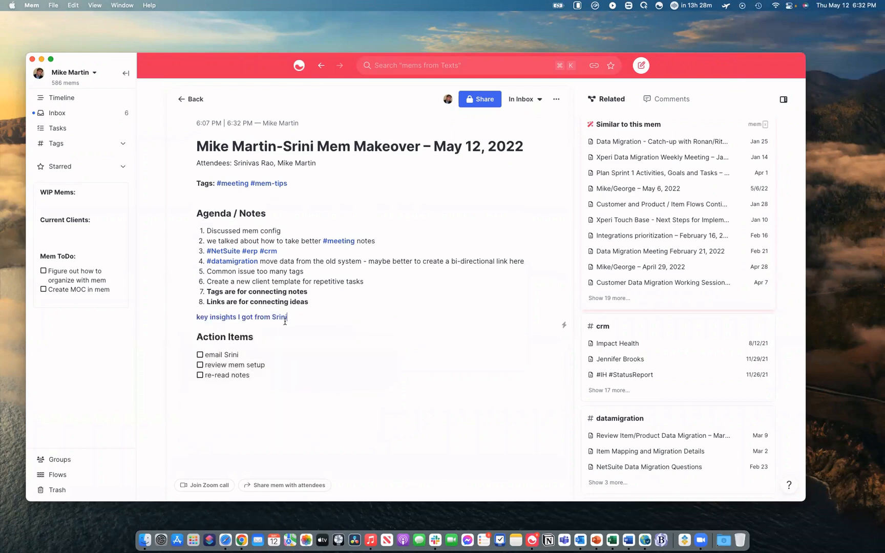
Move the two bold list items into the linked key insights mem below its title line, and format that title as a heading.
left_click(280, 320)
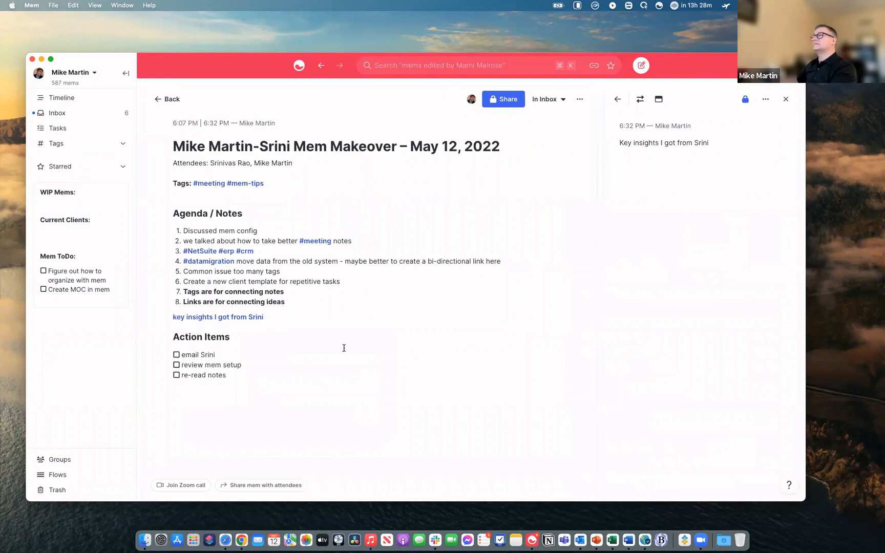
left_click_drag(286, 302, 183, 292)
key("cmd+c")
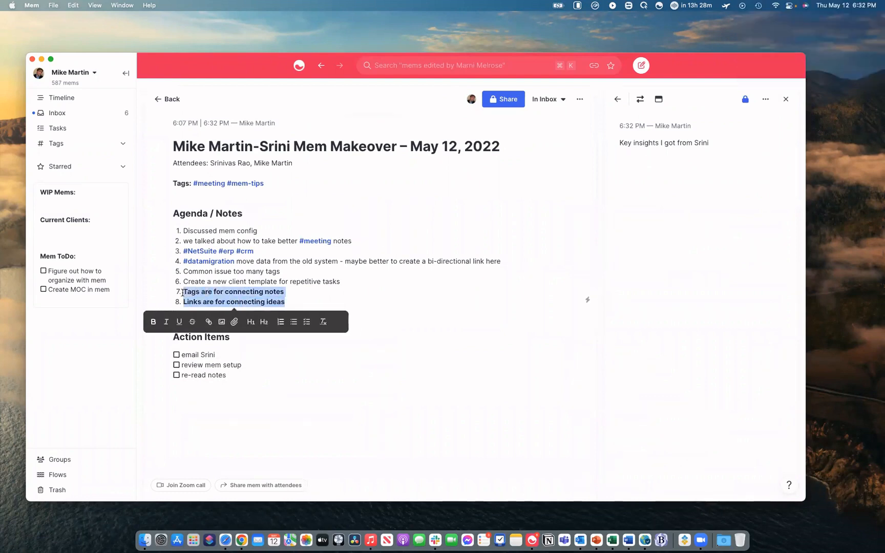
key("BackSpace")
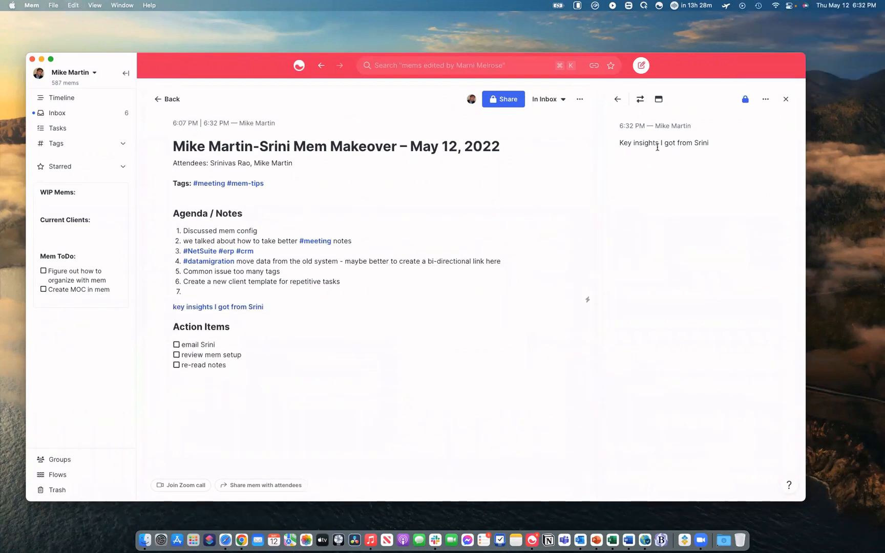
left_click(695, 154)
key("Return")
key("cmd+v")
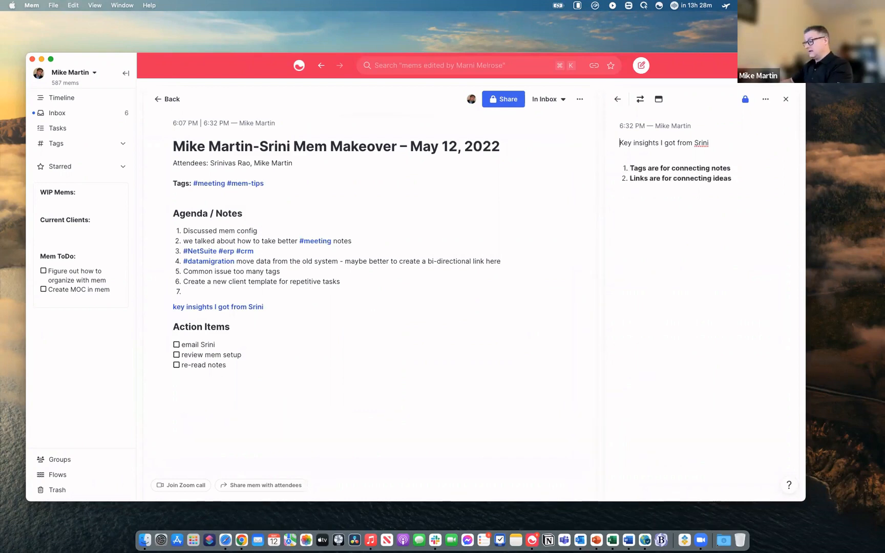
type("#")
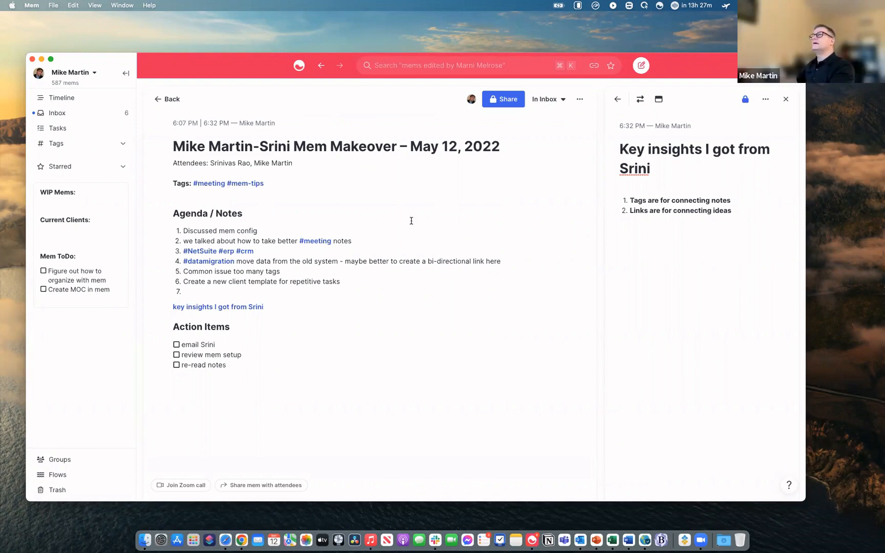
left_click(657, 173)
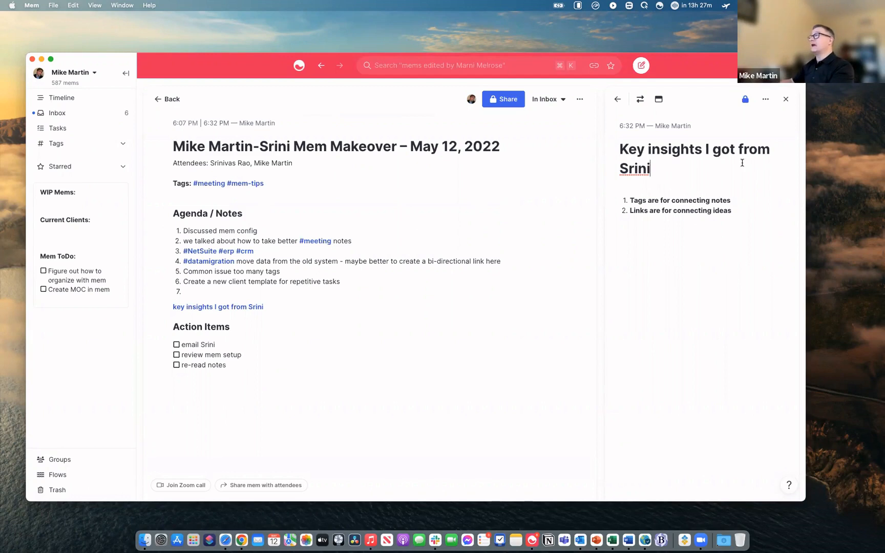
key("Return")
type("#")
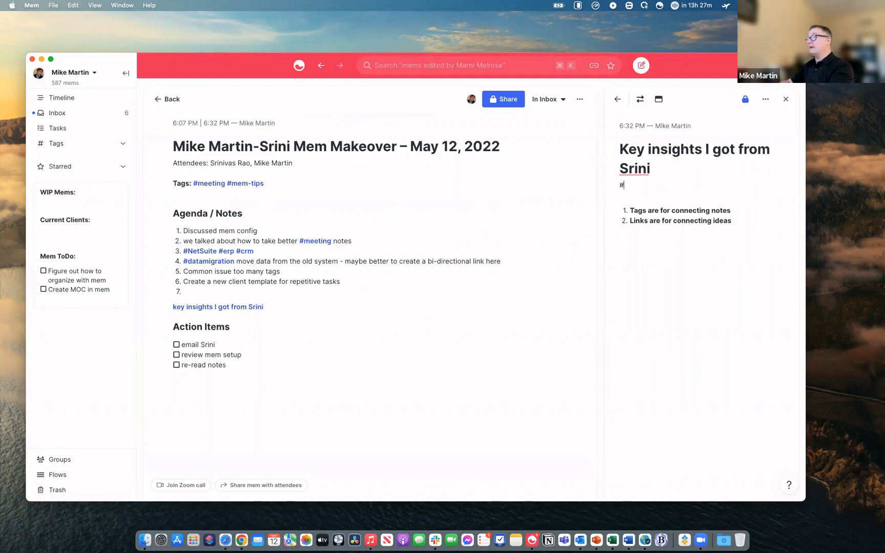
key("BackSpace")
key("BackSpace")
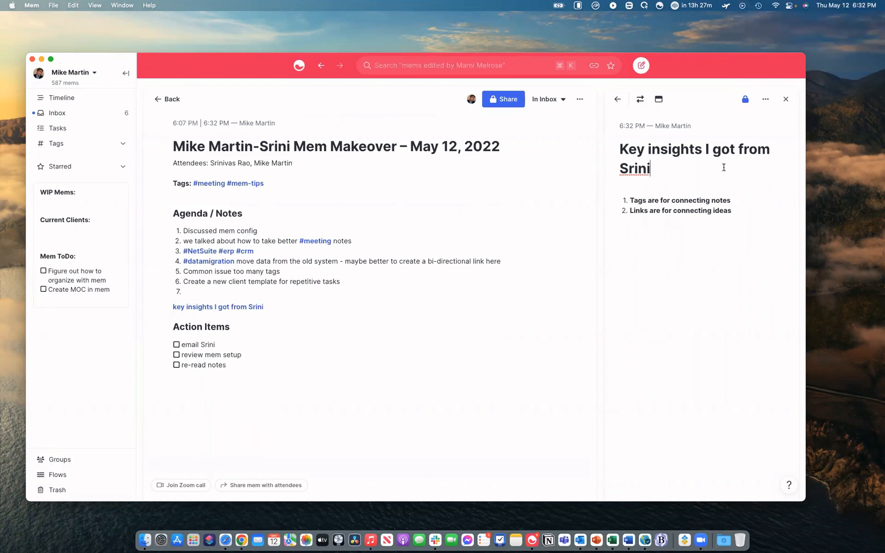
Move the key insights link up into the empty item 7 of the Agenda / Notes list.
left_click(183, 293)
key("BackSpace")
key("Down")
key("BackSpace")
key("BackSpace")
key("Return")
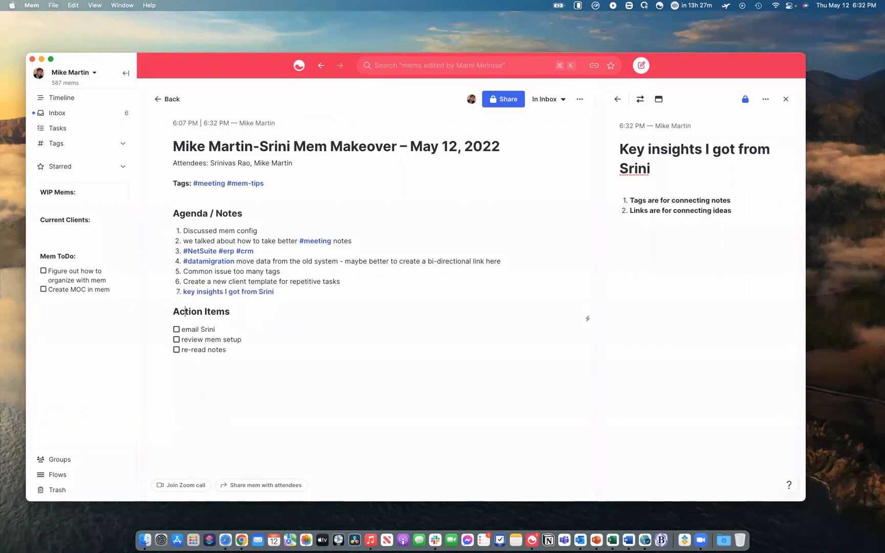
Append "(these tags might be redundant)" after the NetSuite, erp and crm tags in item 3.
left_click(274, 292)
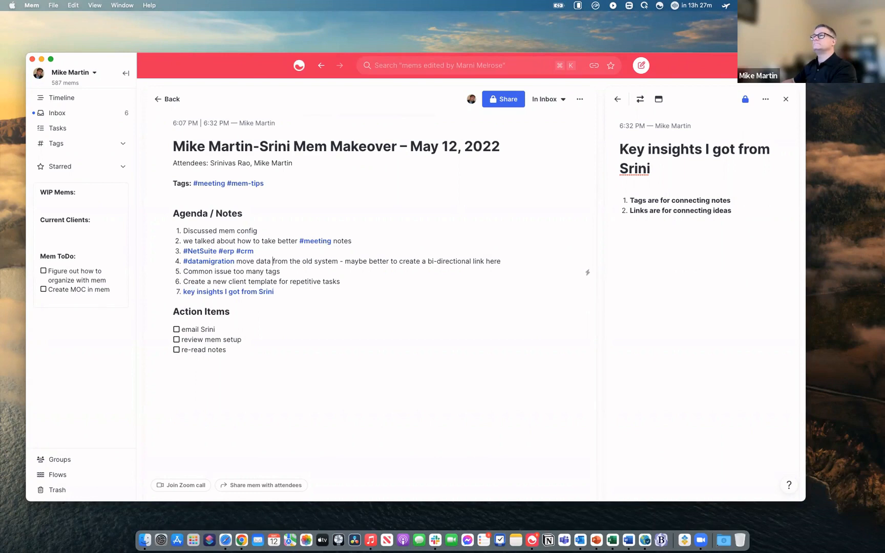
key("Up")
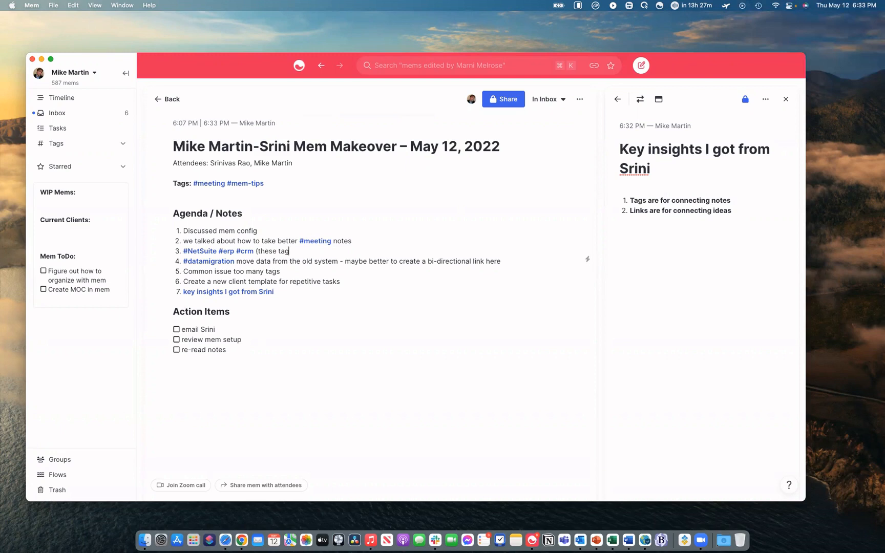
type("(these tags might be redundant")
Insert a new item 4 reading "Focus on 10-12 tags around topics" below the redundant tags item.
key("Return")
type("Focus on 10")
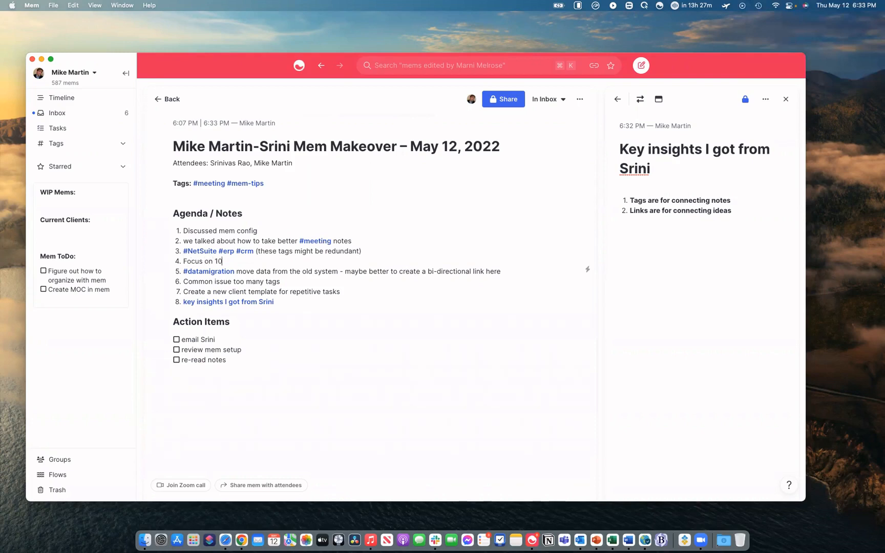
type("-13")
key("BackSpace")
type("2 tags")
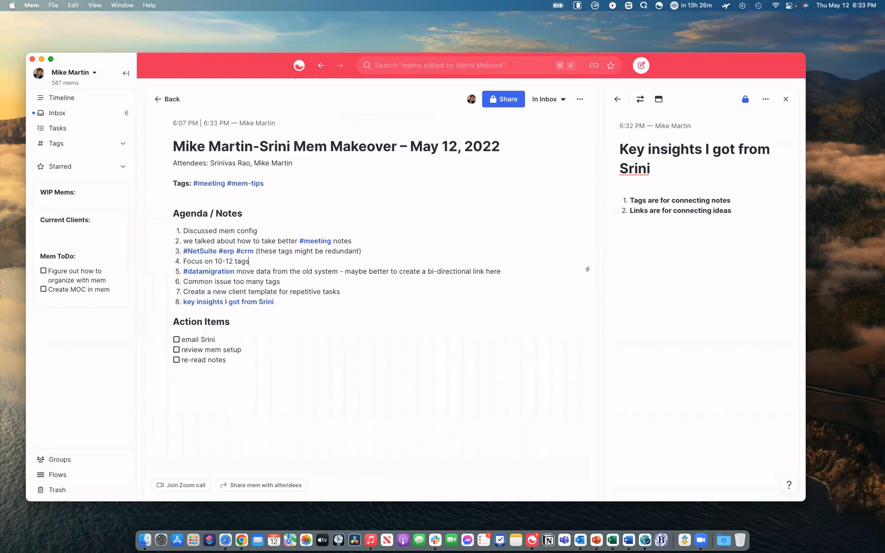
type(" aroud")
type(" top")
key("BackSpace")
key("BackSpace")
key("BackSpace")
type("d top")
Under item 4, add the indented sub-item "Requirements" and begin a second sub-item with "Onb".
key("Return")
key("Tab")
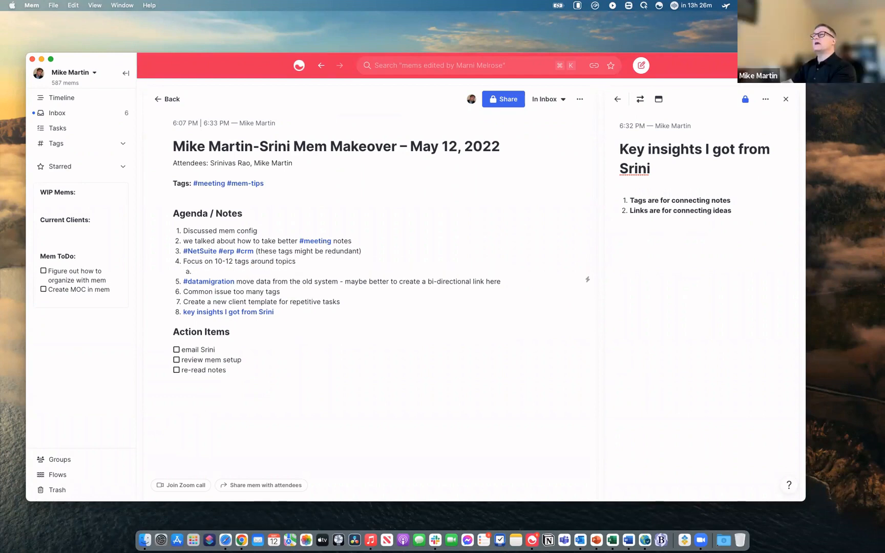
type("Requirements")
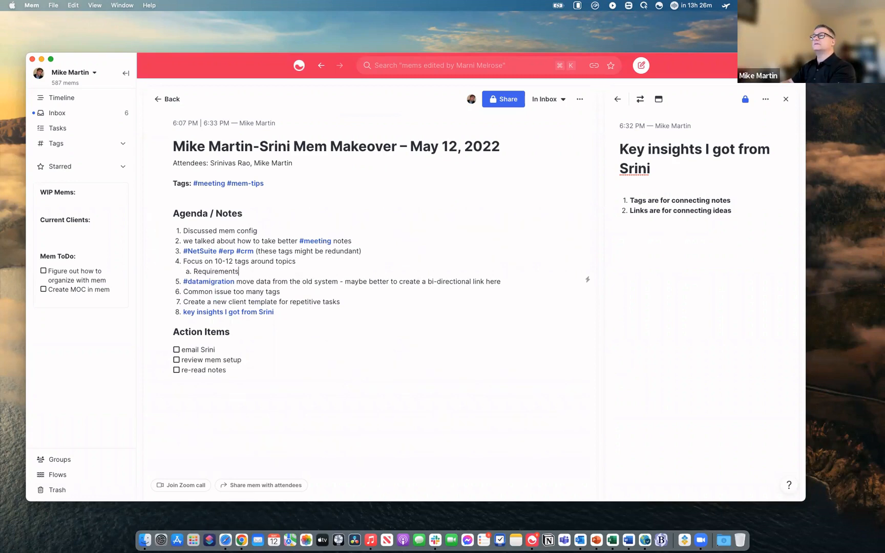
key("Return")
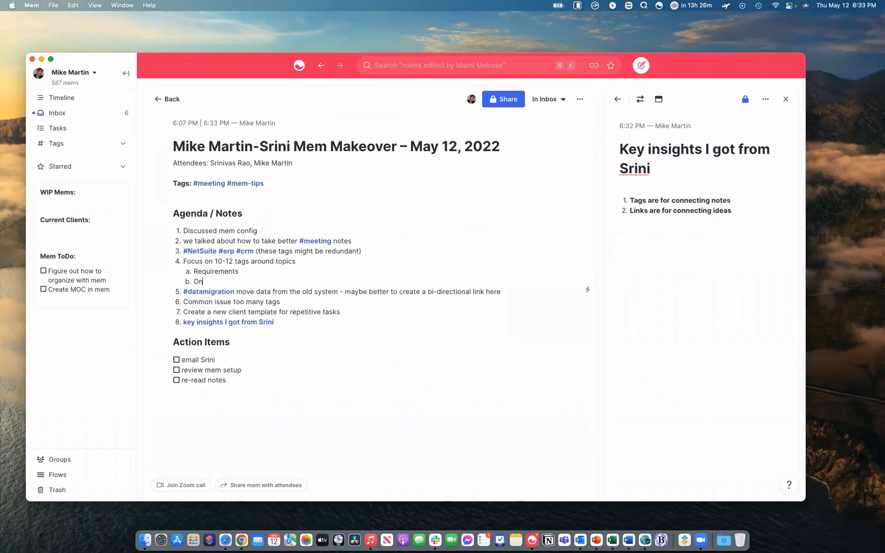
Replace the word "topics" with "context" at the end of item 4.
key("Up")
key("Up")
key("super+Right")
key("BackSpace")
key("BackSpace")
key("BackSpace")
key("BackSpace")
type("con")
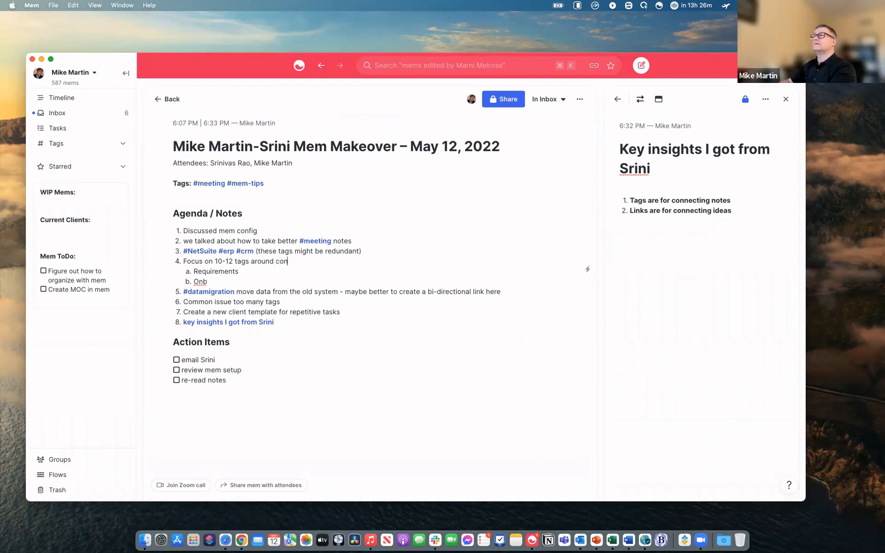
type("text")
Complete sub-item b under item 4 so it reads "Onboarding".
key("Down")
key("Down")
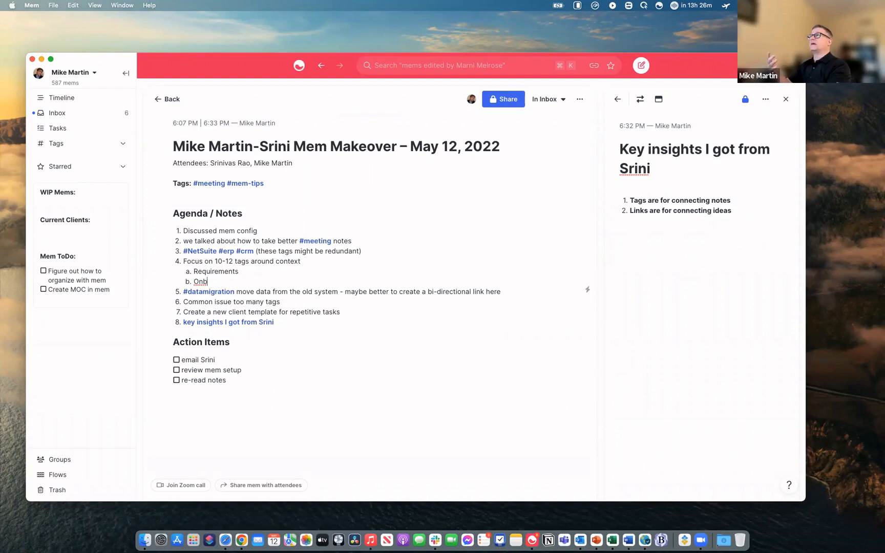
type("oarding")
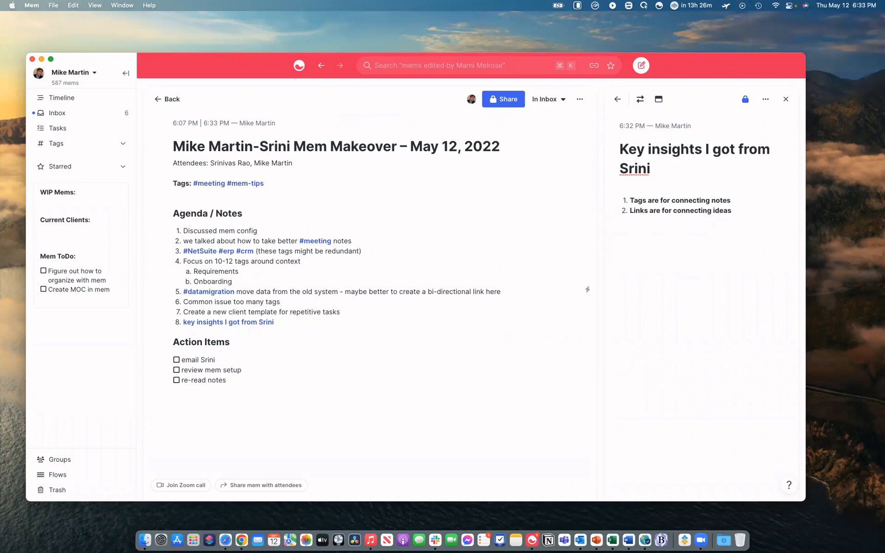
Make the word "context" in item 4 bold and append "= key resp for servicing clients" after it.
double_click(289, 262)
key("super+b")
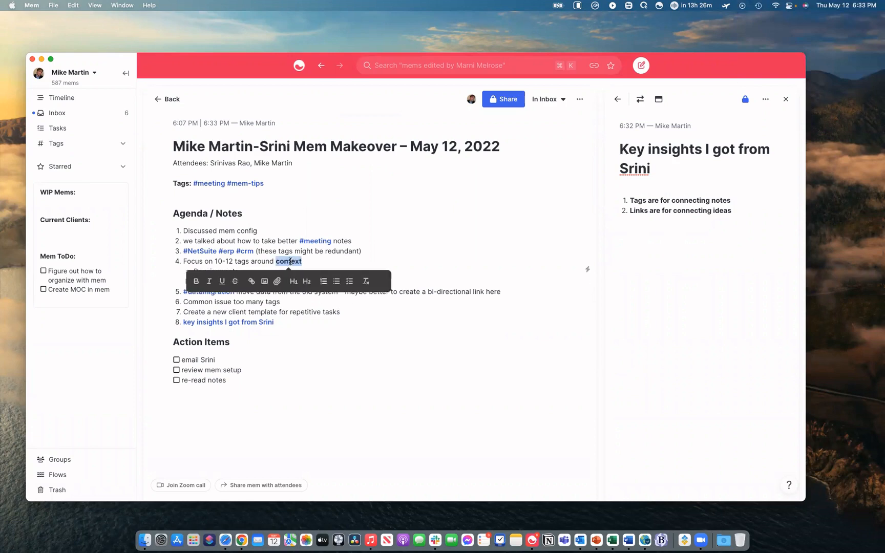
left_click(320, 261)
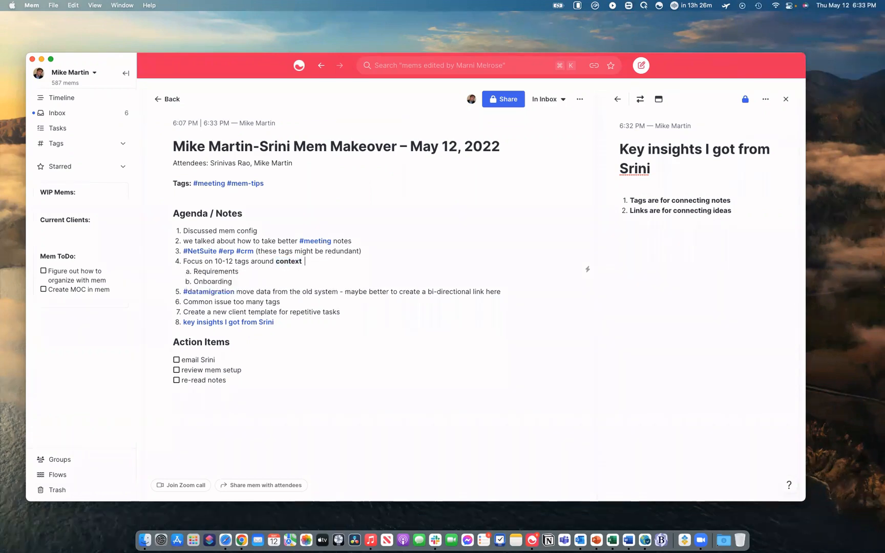
type("= key resp for s")
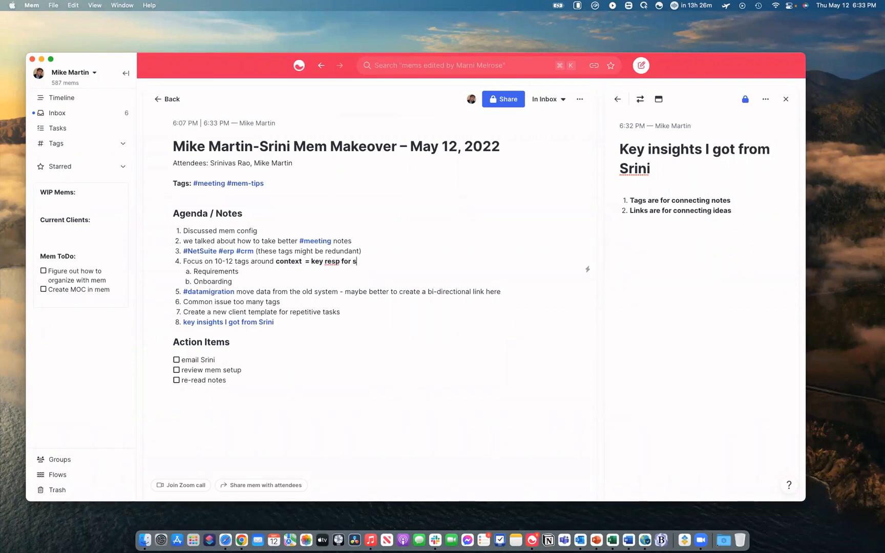
type("ervicing clients")
Add the sub-items "Testing", "Data Migration" and "Integrations" below "Onboarding" under item 4.
key("Left")
key("Return")
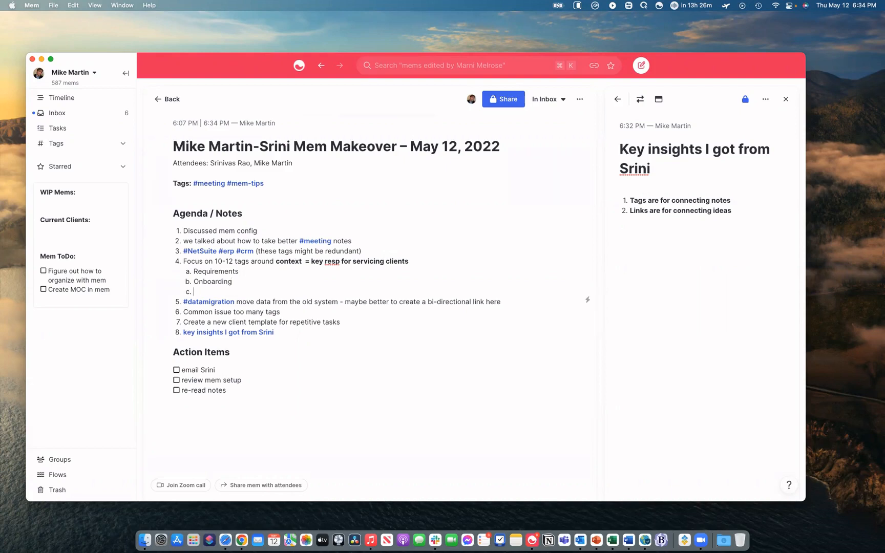
type("Testing")
key("Return")
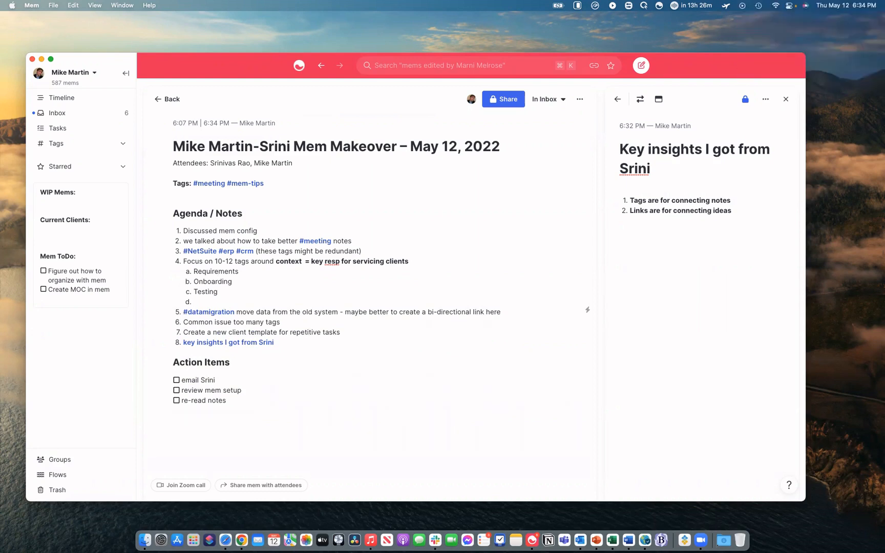
type("Daa")
type("a Migration")
key("Return")
type("Integrt")
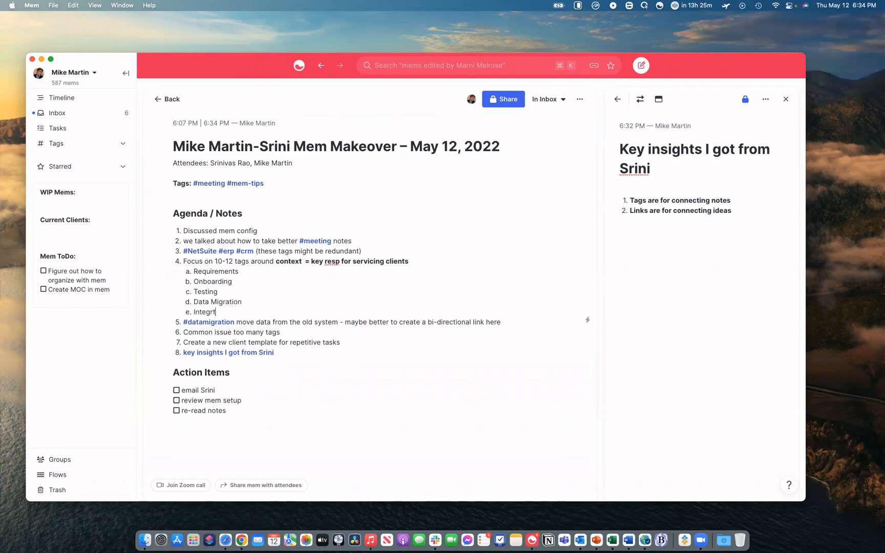
key("BackSpace")
type("ations")
In the key insights mem, add "Reduce the cognitive load by letting mem store the repetitive items" below the numbered list.
left_click(752, 226)
type("Red")
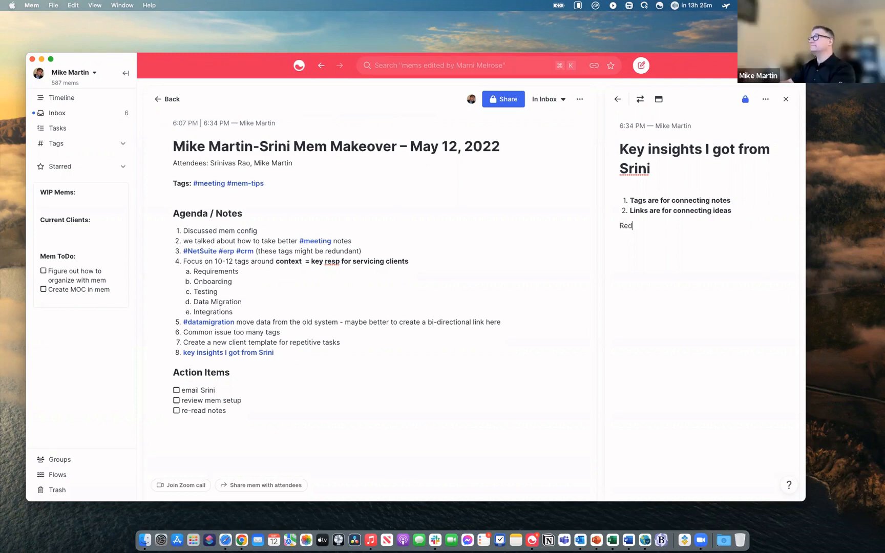
type("uce the go")
type("ognif")
type("itive load b")
type("y")
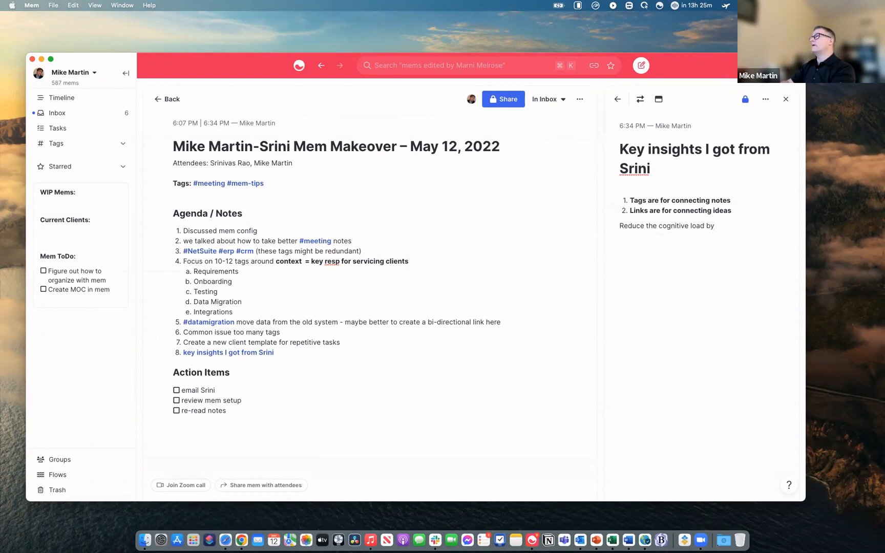
type(" letting mem store the rep")
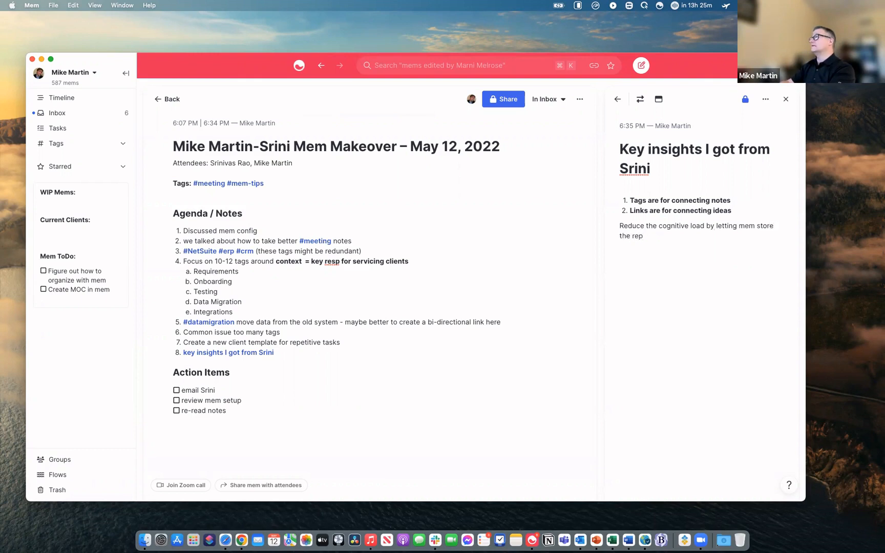
type("et")
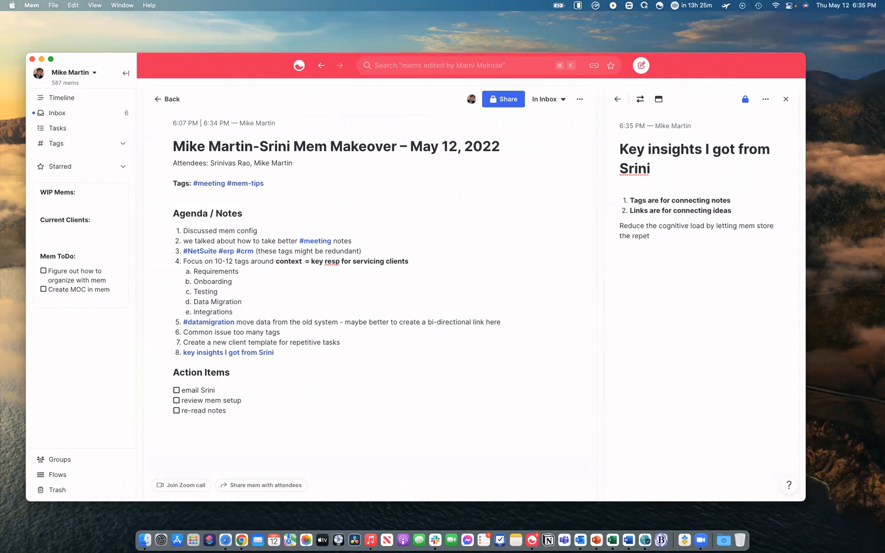
type("ivtitive items")
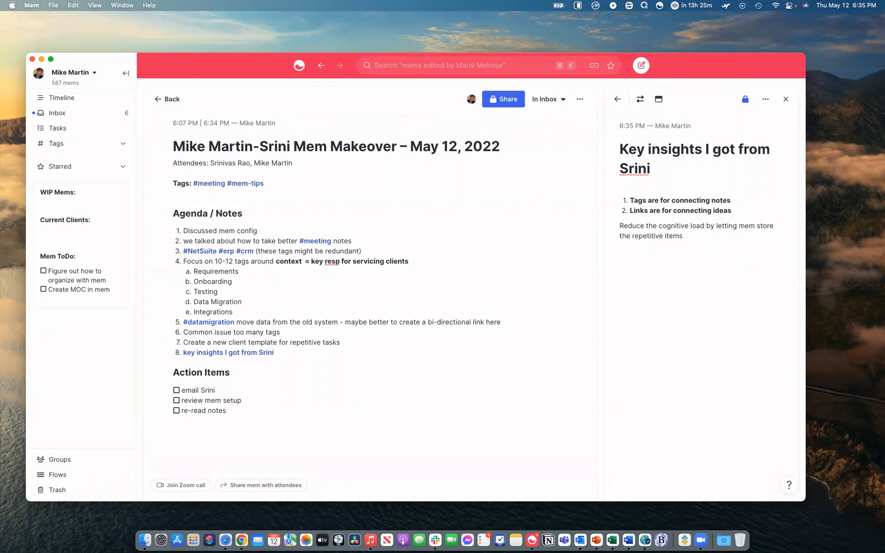
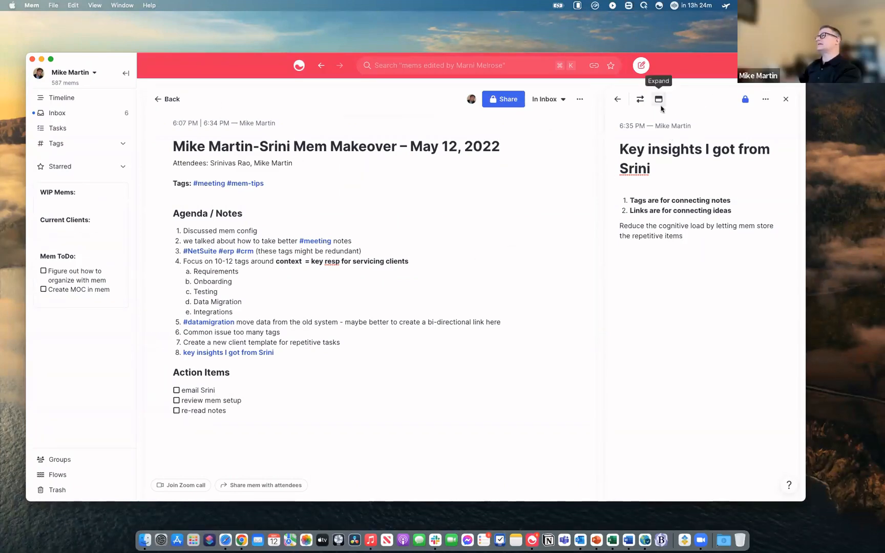
Leave the key insights mem and examine the similar and tag-related mems listed for the meeting note.
left_click(618, 99)
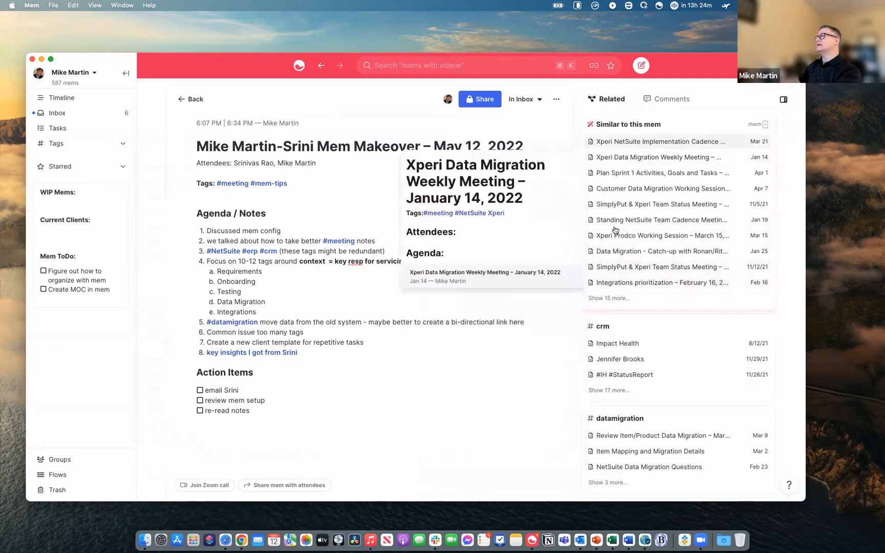
mouse_move(604, 148)
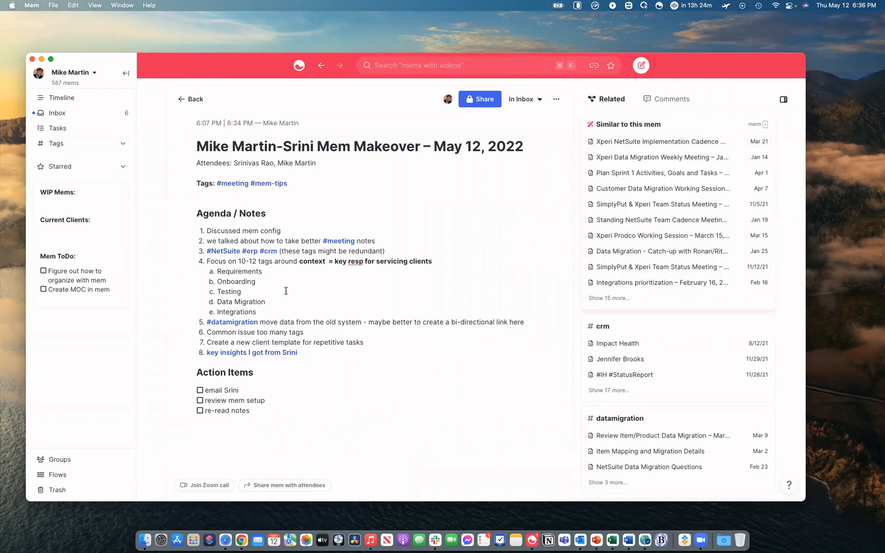
scroll(664, 330, "down", 10)
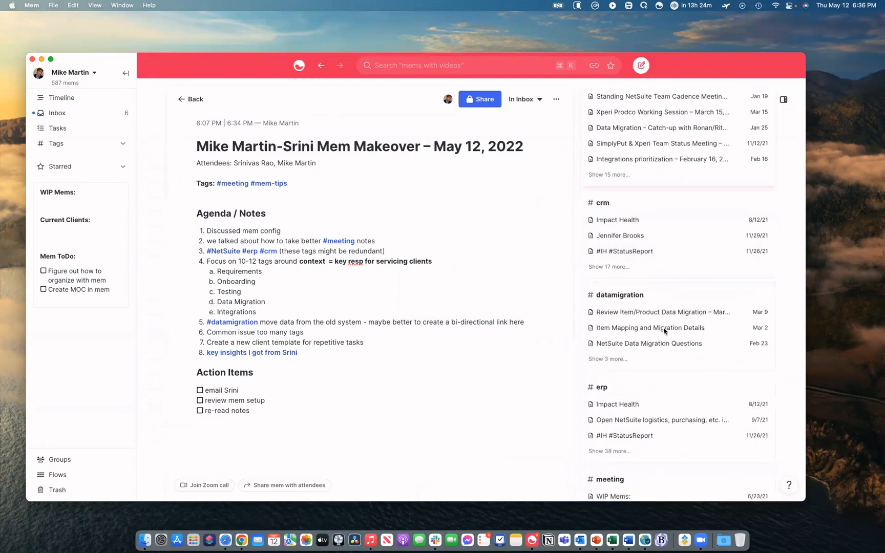
scroll(665, 332, "down", 5)
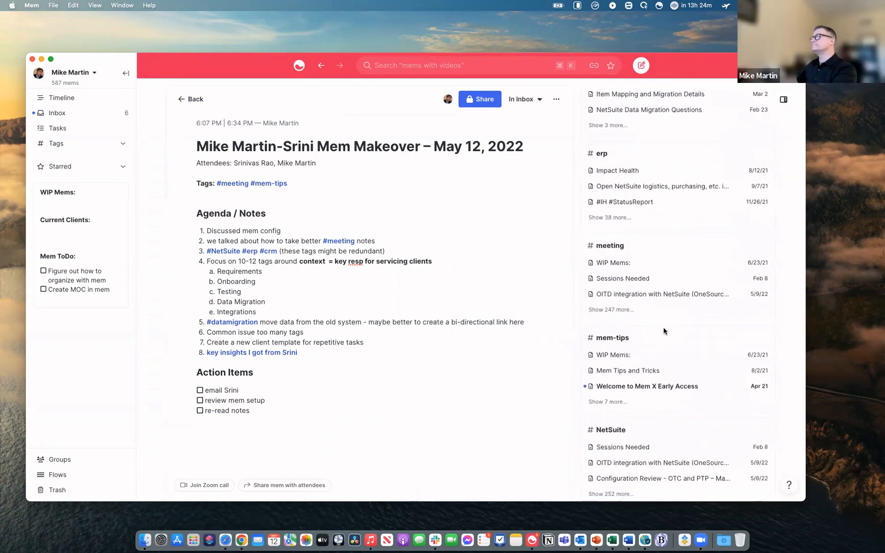
scroll(664, 330, "up", 6)
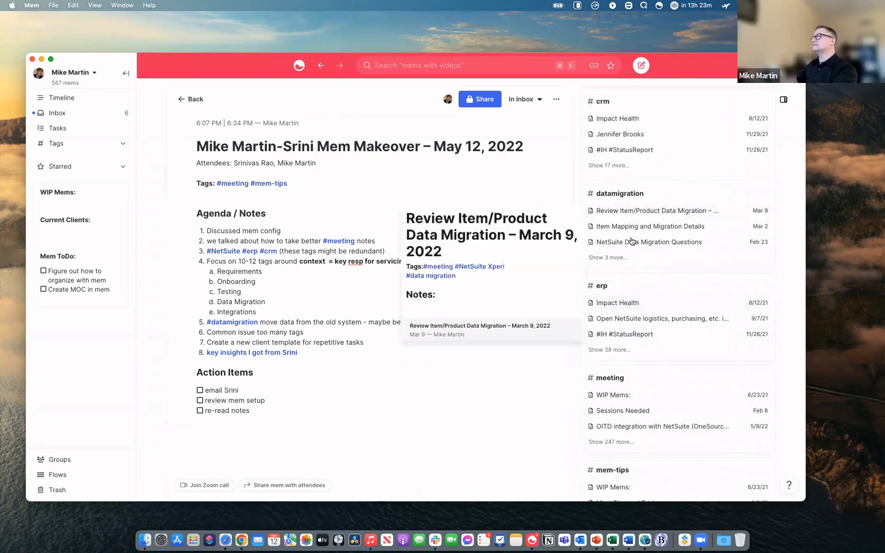
scroll(632, 290, "down", 3)
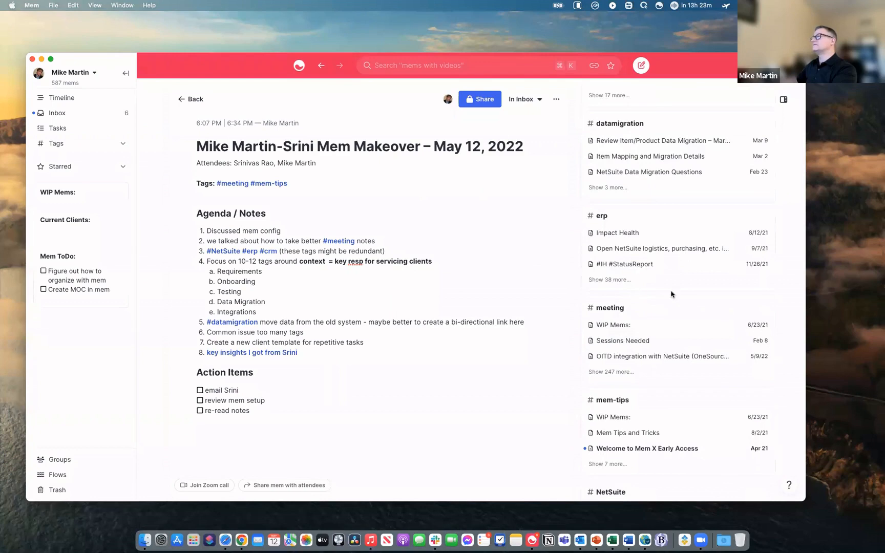
scroll(672, 291, "down", 3)
scroll(671, 292, "up", 10)
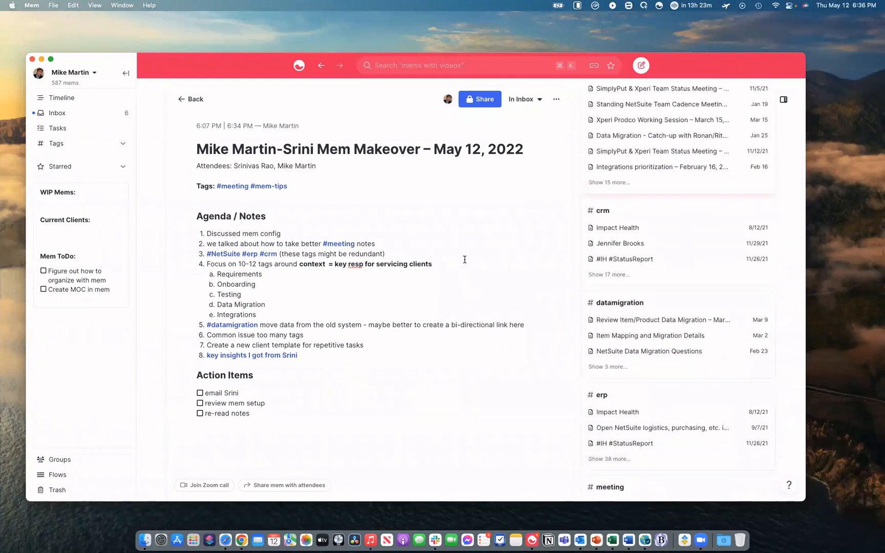
Open the NSCo. Onboarding mem from the timeline and start a new line in its linked NetSuite Implementation Timeline mem.
left_click(180, 100)
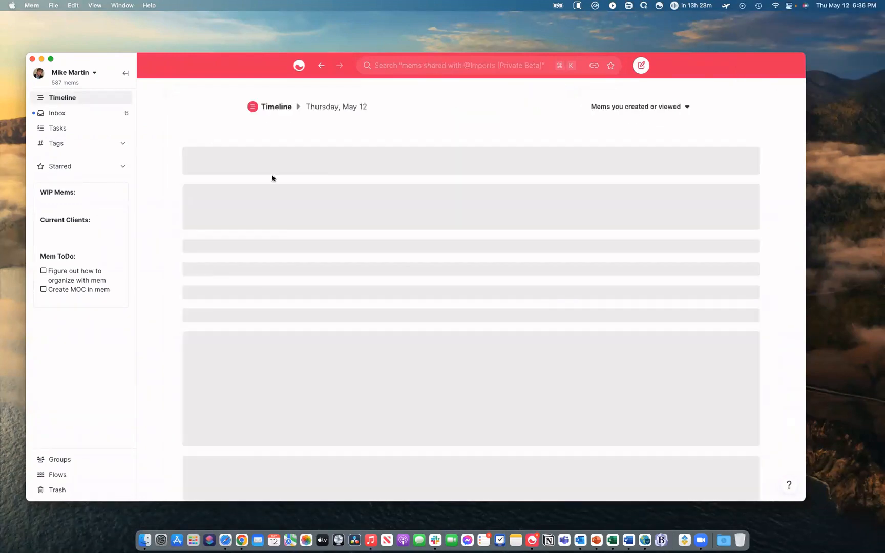
scroll(398, 342, "down", 5)
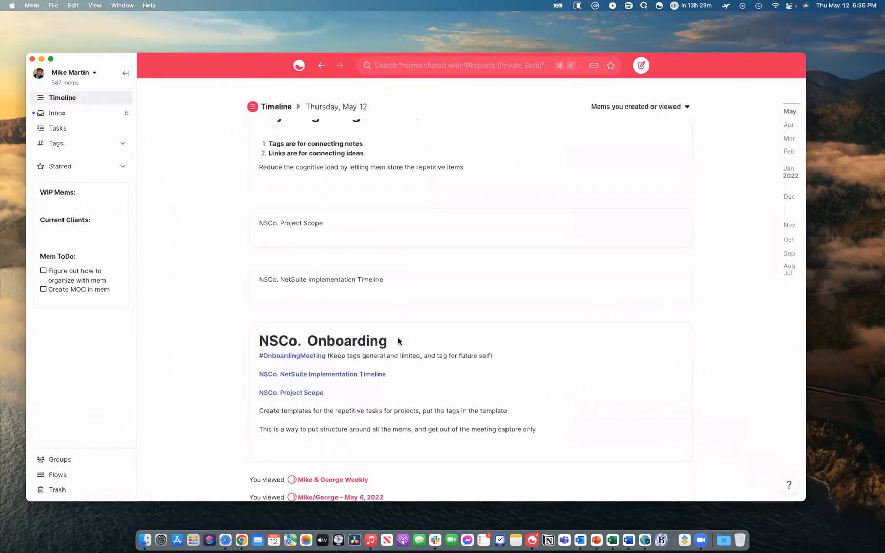
left_click(398, 341)
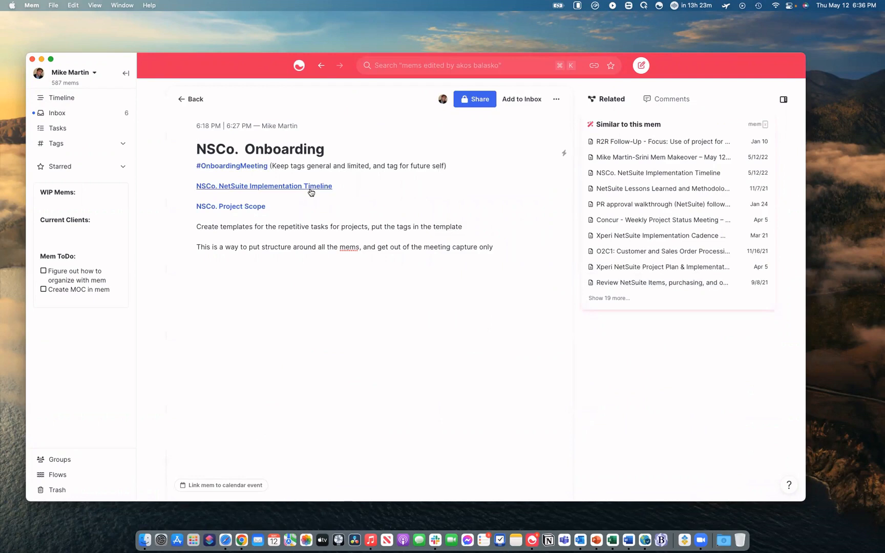
left_click(314, 187)
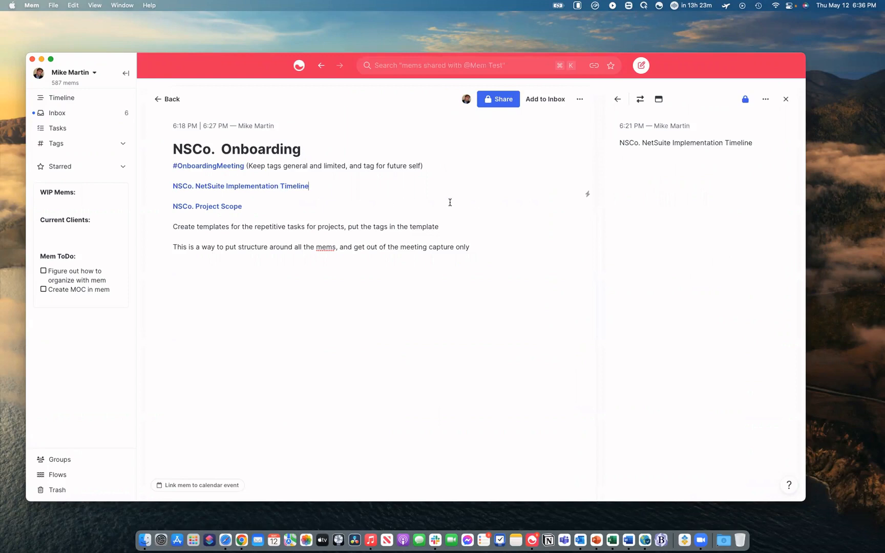
left_click(770, 142)
key("Return")
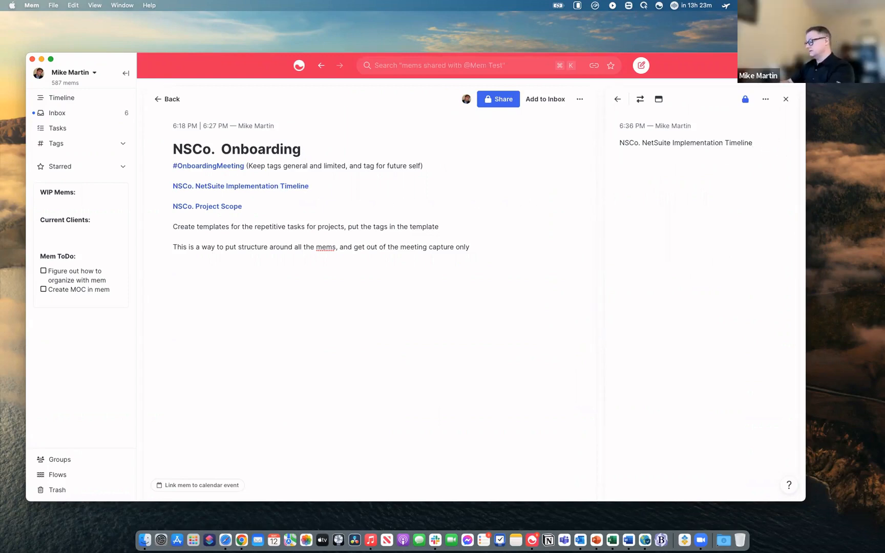
type("#Imp")
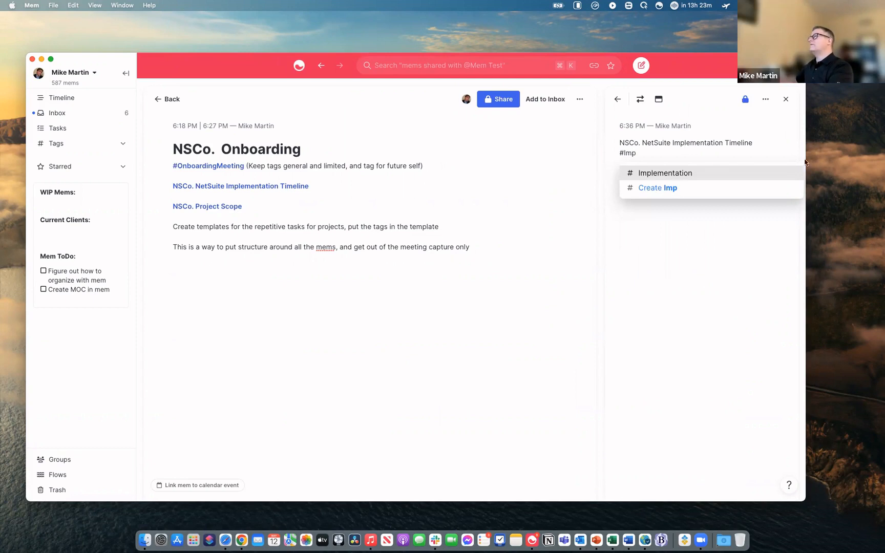
left_click(697, 179)
type("Ti")
key("BackSpace")
key("BackSpace")
key("BackSpace")
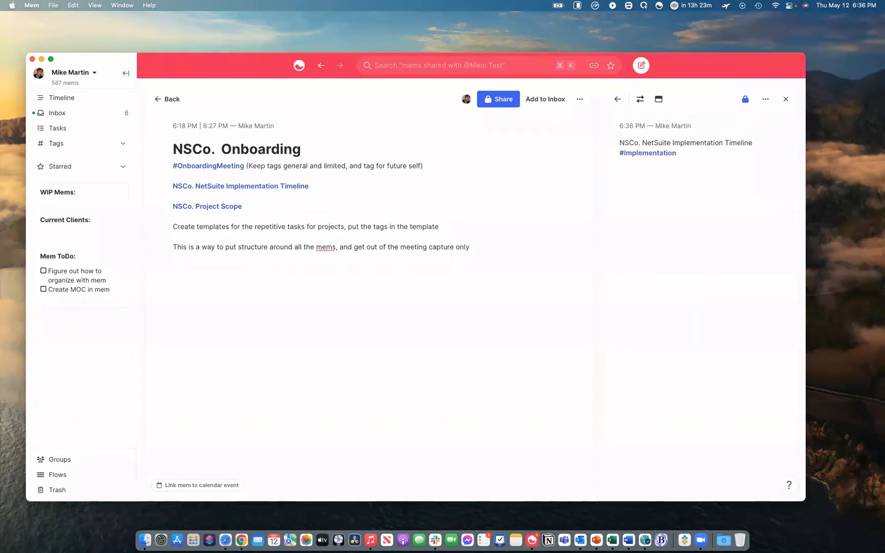
Add the tag #implementationtimeline below the text of the NSCo. NetSuite Implementation Timeline mem.
type("#")
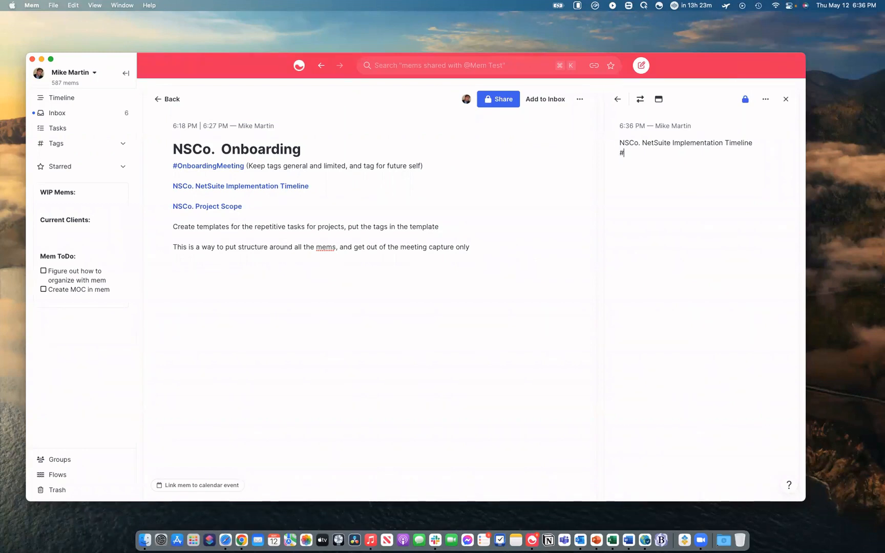
type("implementationtimeline")
key("Return")
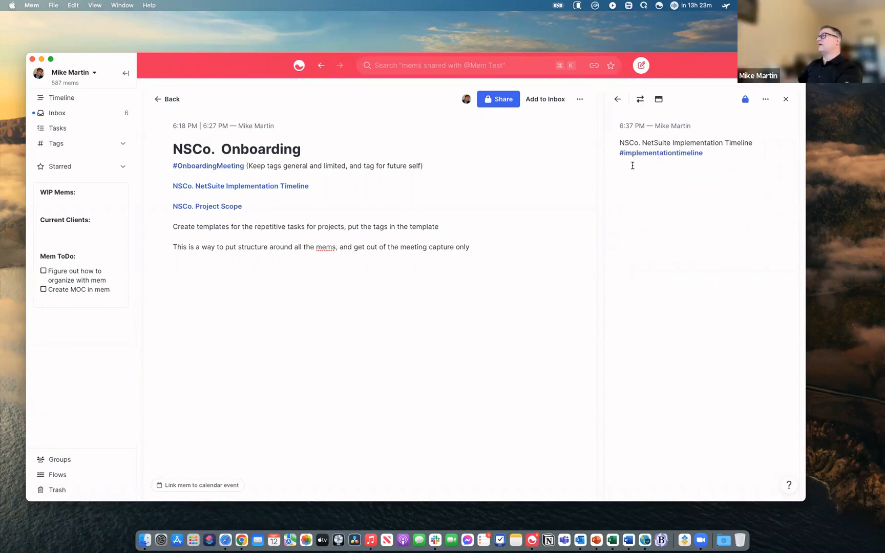
Open the key insights mem from the timeline and show the meeting note that references it as the main mem beside it.
left_click(158, 99)
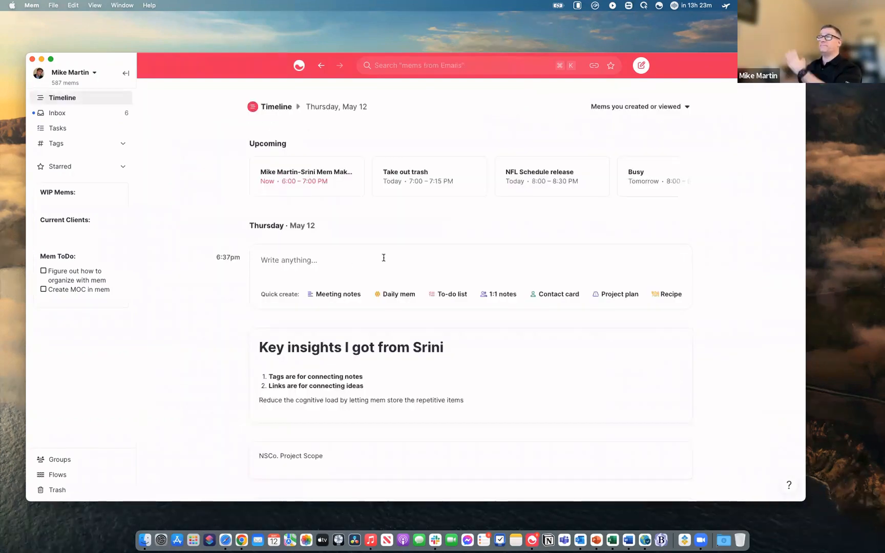
scroll(374, 261, "down", 10)
scroll(405, 332, "up", 5)
scroll(422, 362, "up", 1)
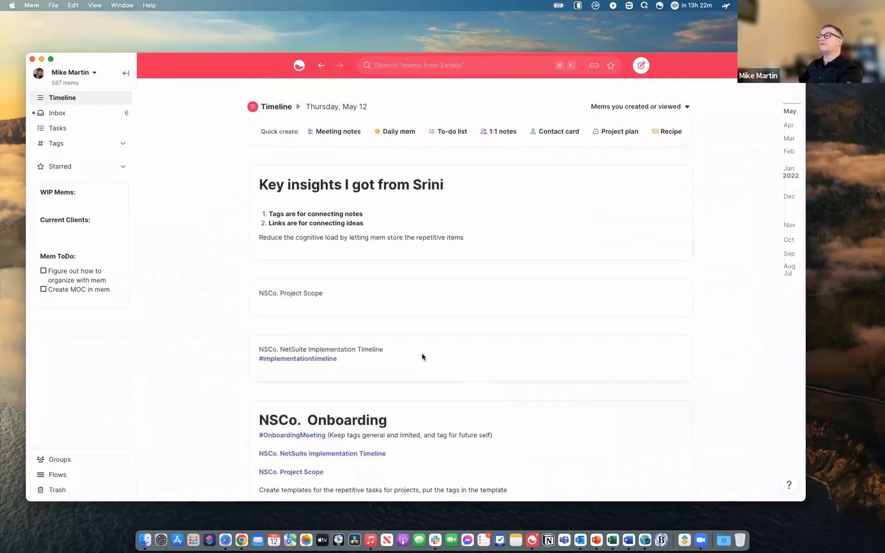
left_click(405, 224)
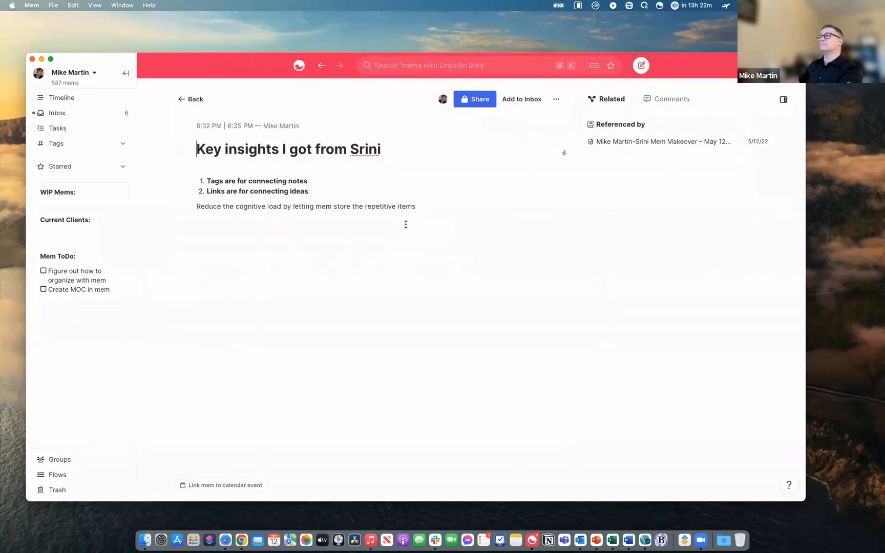
left_click(652, 142)
left_click(635, 103)
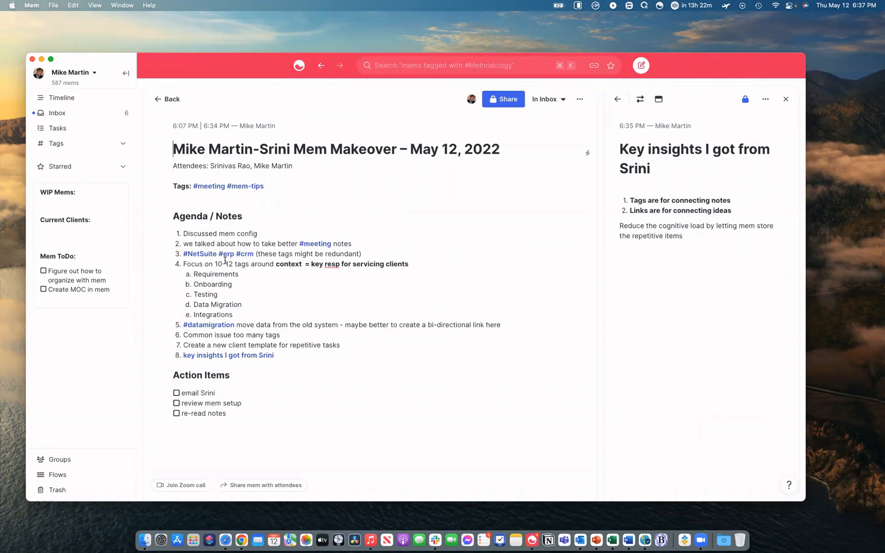
Change the recommended number of tags in item 4 of the meeting note to 10-20.
double_click(230, 264)
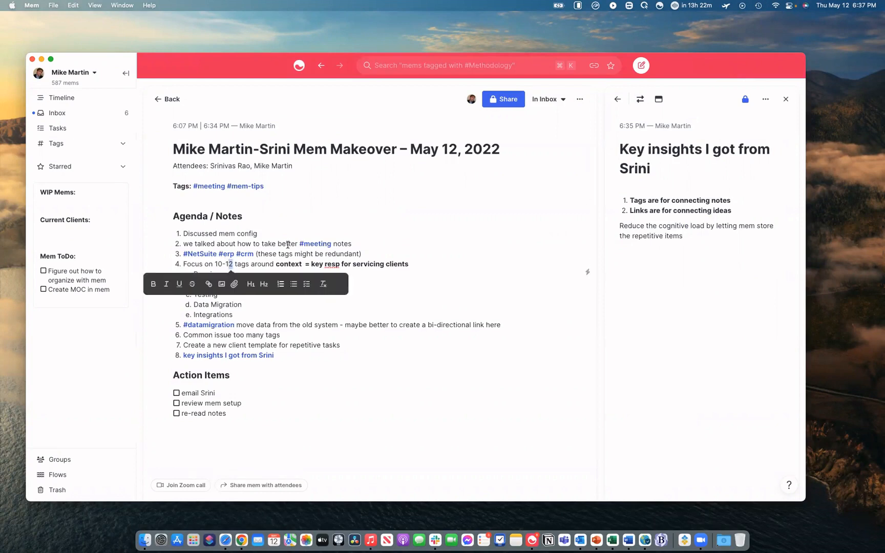
key("BackSpace")
type("20")
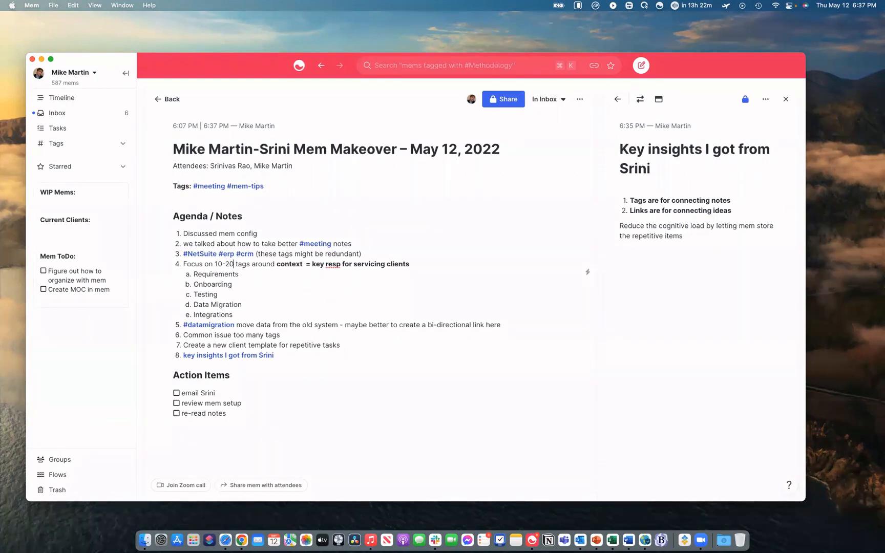
key("super+Right")
Make the words "repetitive items" in the key insights mem bold and underlined.
left_click_drag(684, 235, 639, 235)
key("super+b")
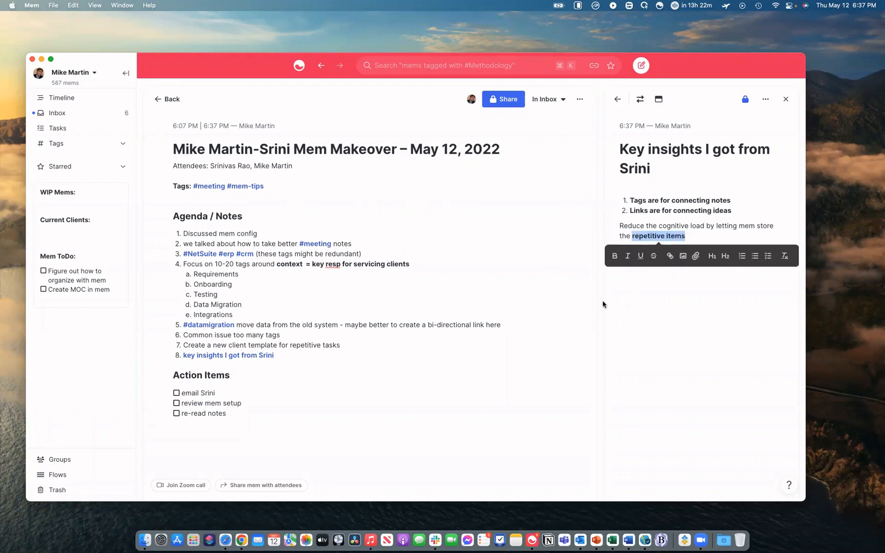
left_click(640, 256)
left_click(563, 295)
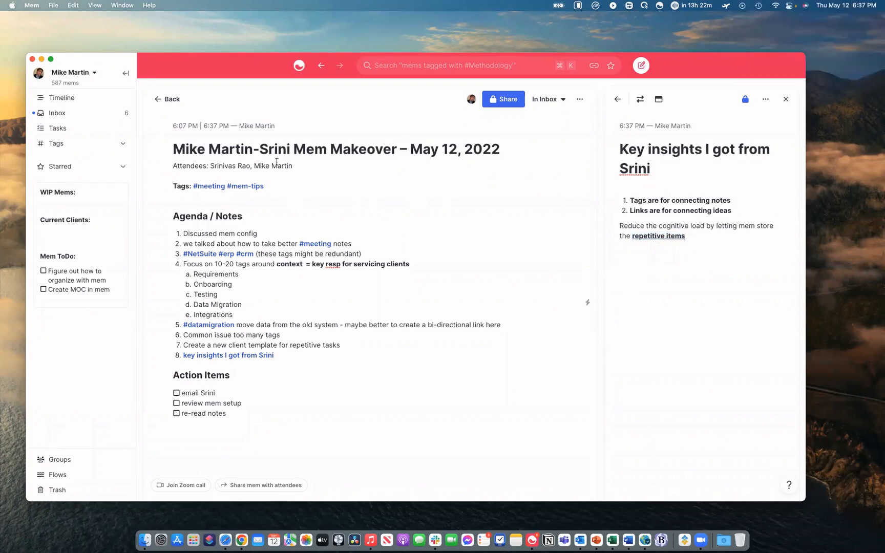
Review the recent mems in the timeline and preview the NetSuite SuiteWorld mem.
left_click(61, 98)
scroll(346, 221, "down", 5)
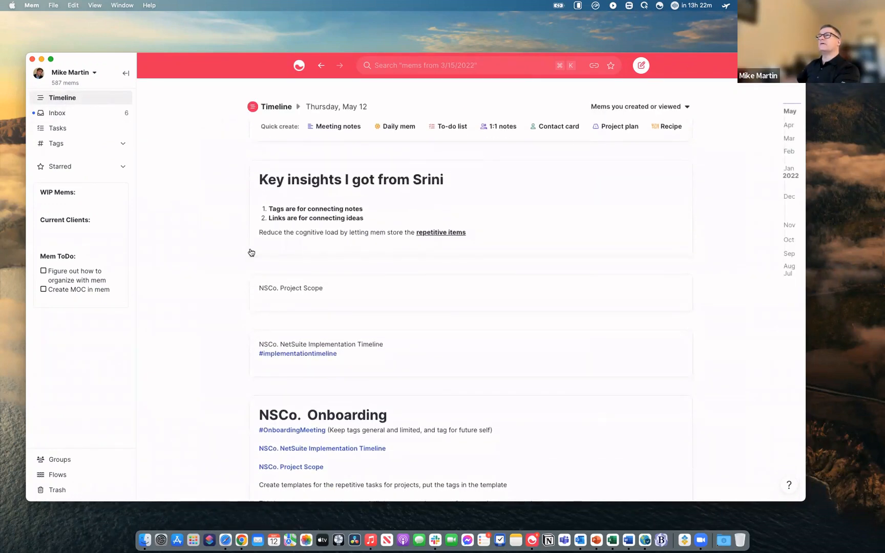
scroll(250, 253, "down", 10)
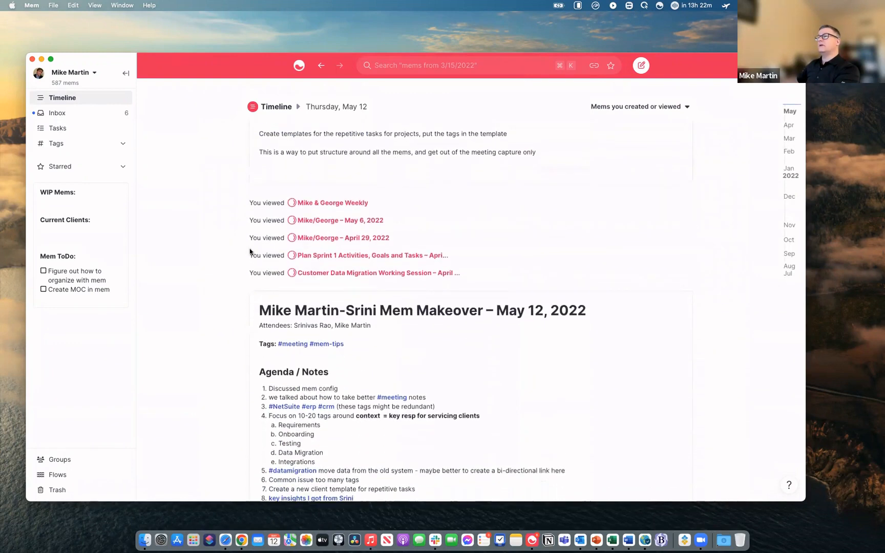
scroll(250, 252, "down", 1)
scroll(249, 252, "down", 8)
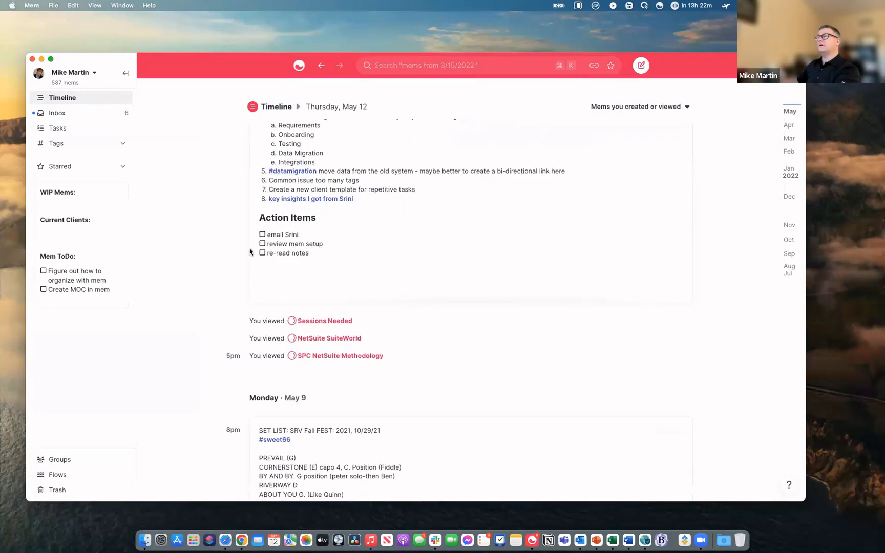
mouse_move(348, 334)
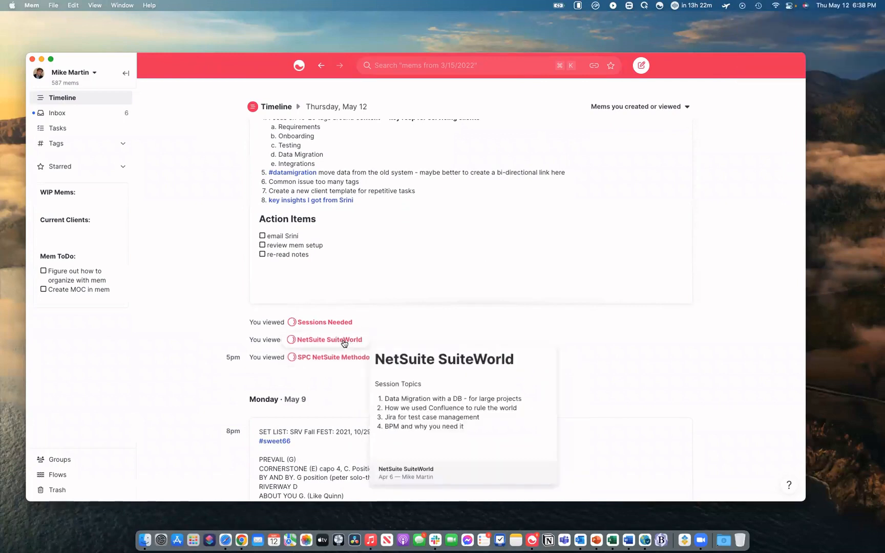
Search for "less", open the NetSuite Lessons Learned and Methodology mem and read through its lessons and helpful links.
left_click(419, 63)
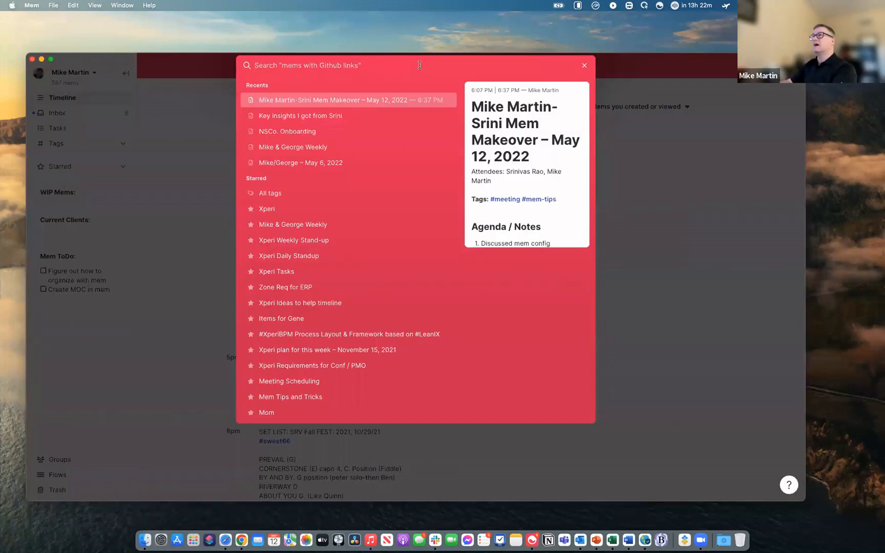
type("less")
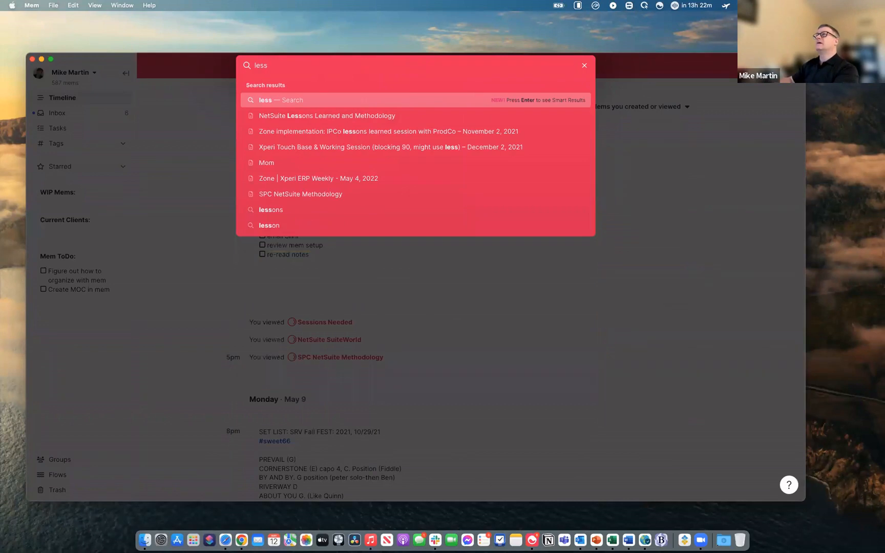
key("Return")
scroll(372, 187, "down", 10)
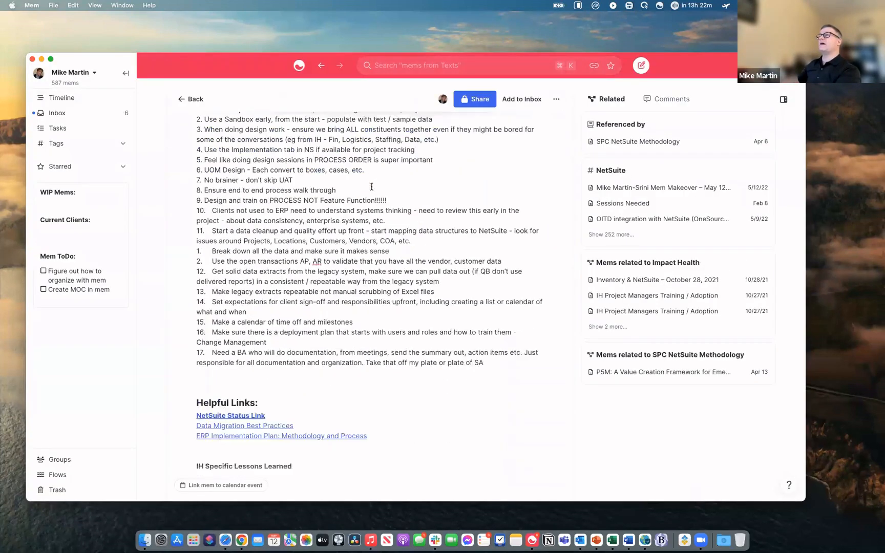
scroll(372, 187, "down", 2)
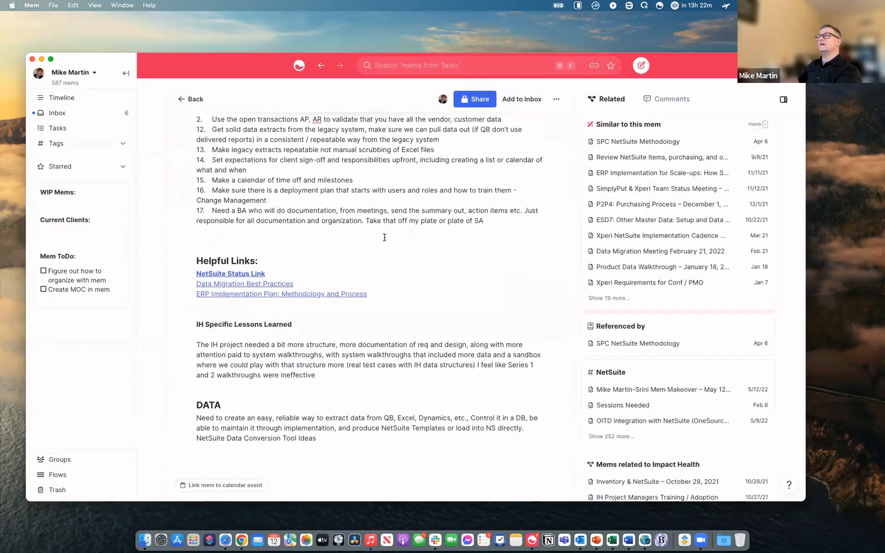
scroll(384, 237, "down", 2)
scroll(402, 276, "up", 15)
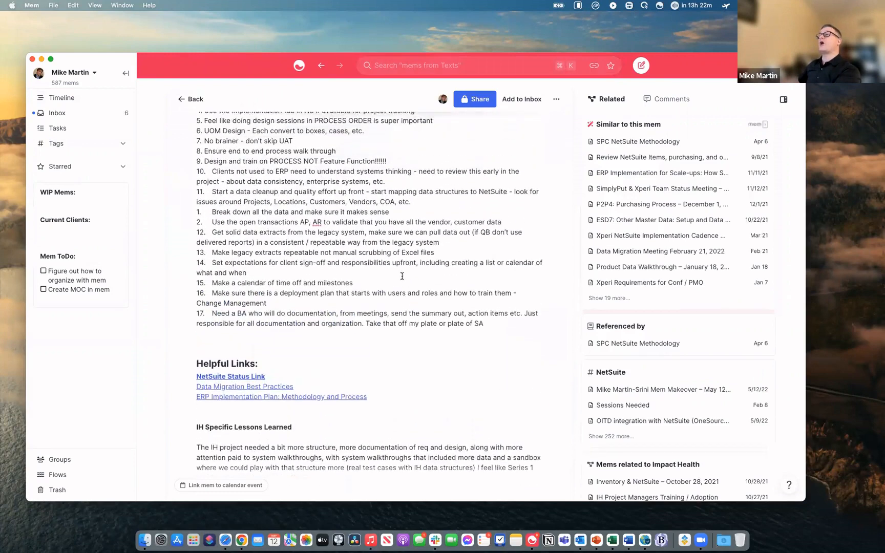
scroll(292, 234, "down", 13)
scroll(292, 235, "up", 13)
scroll(277, 266, "down", 11)
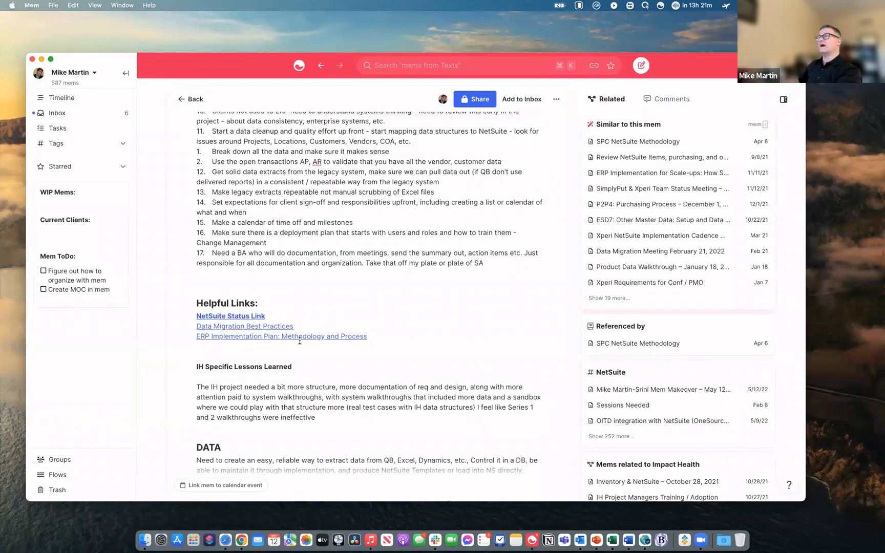
Check the Data Migration Best Practices and ERP Implementation Plan links under Helpful Links and reread the surrounding notes.
left_click(255, 328)
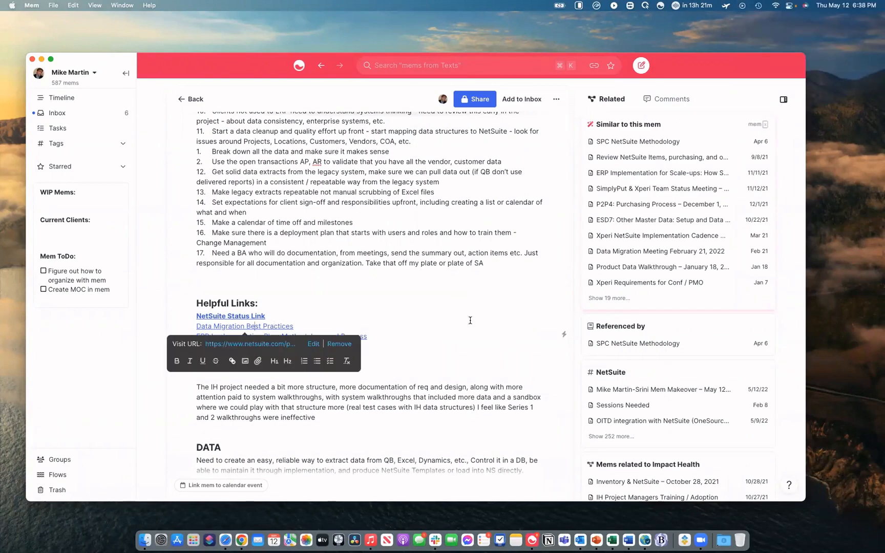
scroll(470, 320, "down", 3)
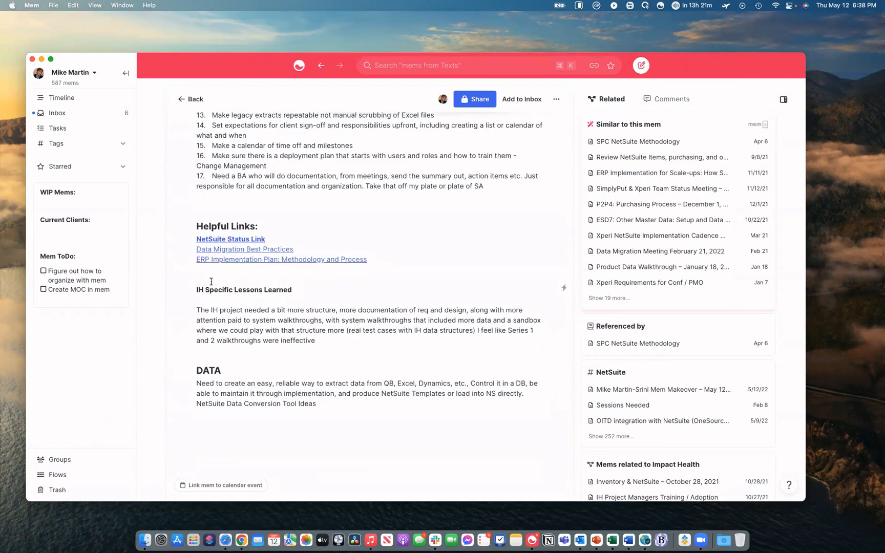
left_click(211, 282)
scroll(293, 291, "up", 5)
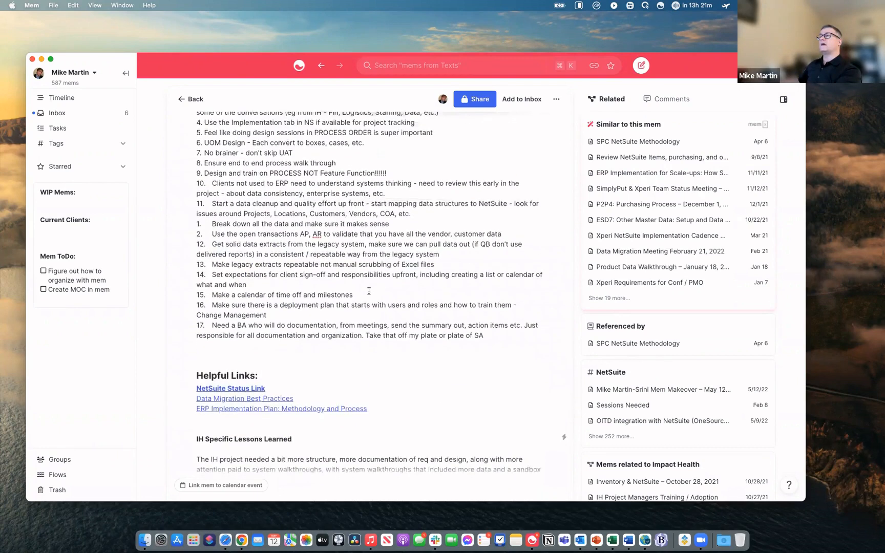
scroll(318, 307, "down", 3)
left_click(303, 306)
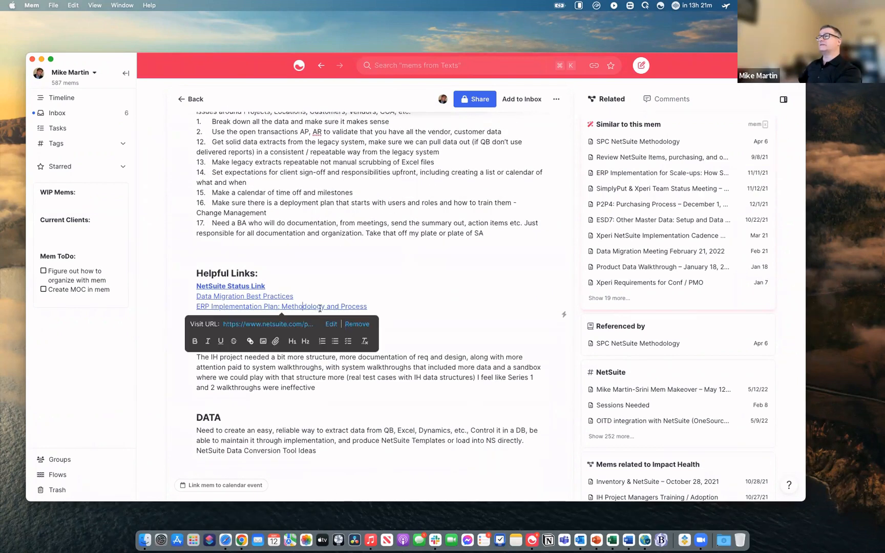
left_click(429, 286)
scroll(443, 242, "up", 5)
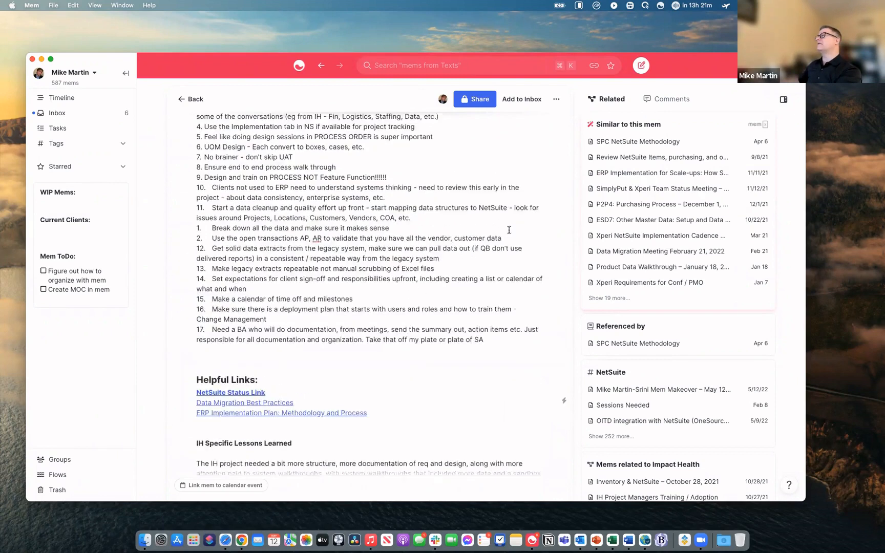
Open the similar SPC NetSuite Methodology mem, swap it into the main view and examine its key phases and deliverables.
left_click(639, 142)
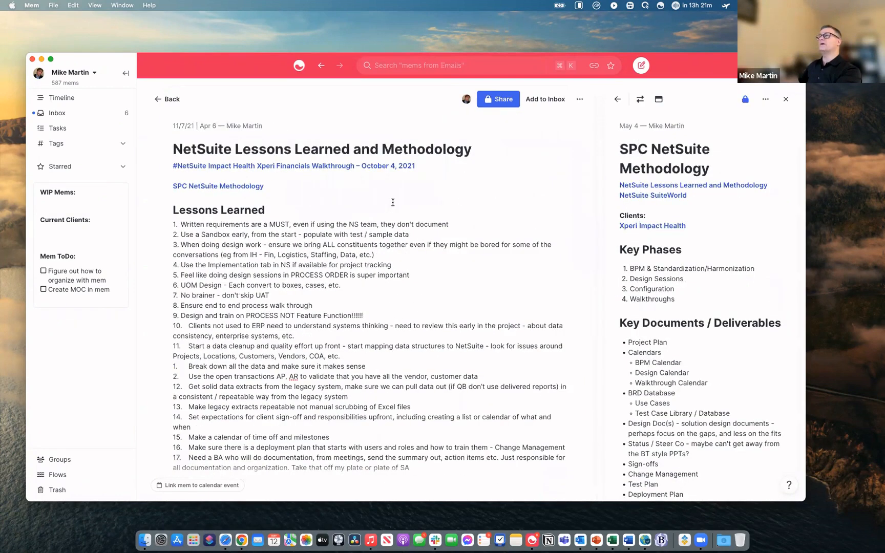
left_click(640, 101)
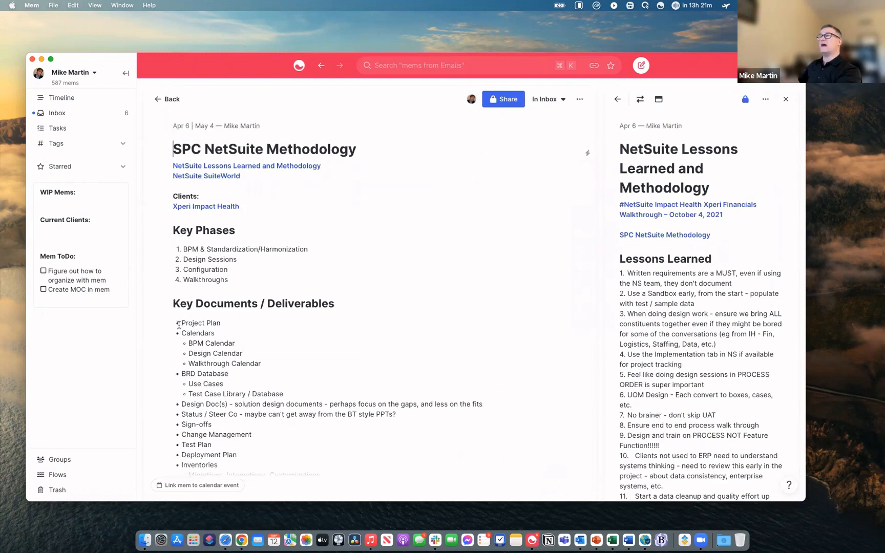
scroll(216, 377, "down", 2)
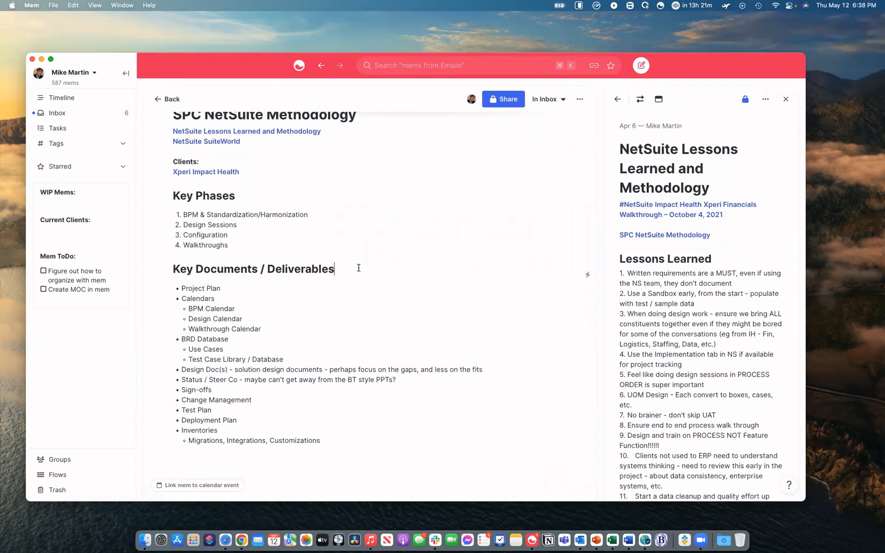
Append "(these are mem tags)" to the Key Documents / Deliverables heading in the SPC NetSuite Methodology mem.
left_click(358, 267)
type(")(these ")
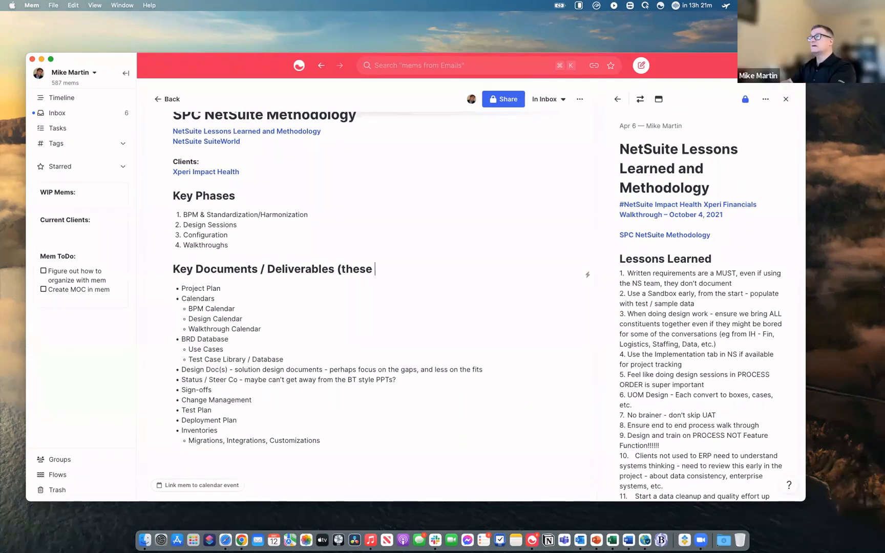
type("are mem tags)")
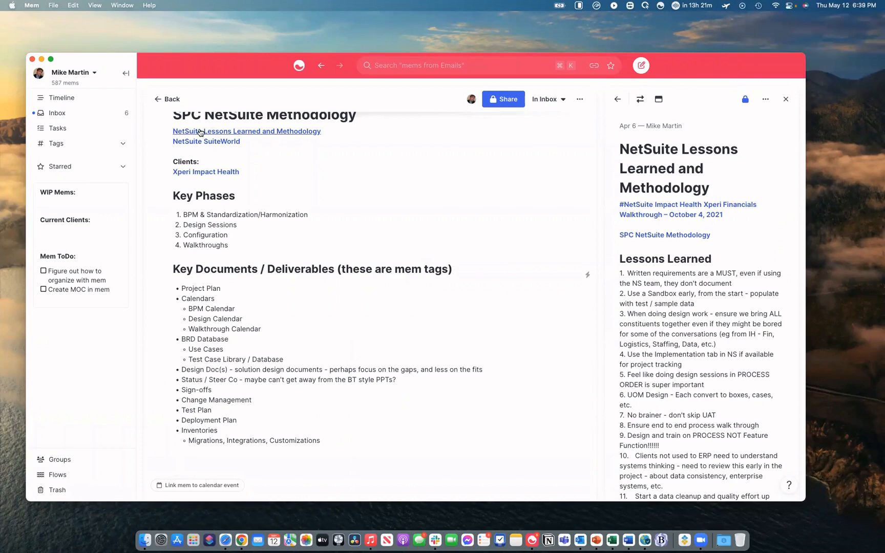
Return to the timeline and open the SRV Fall FEST set list mem under Monday, May 9.
left_click(163, 99)
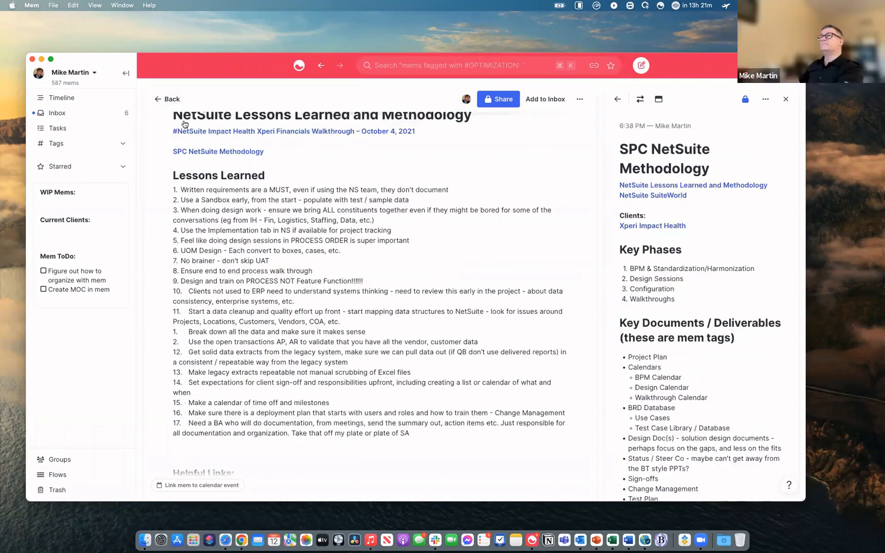
left_click(163, 100)
scroll(291, 303, "down", 5)
scroll(290, 303, "down", 15)
scroll(290, 303, "down", 6)
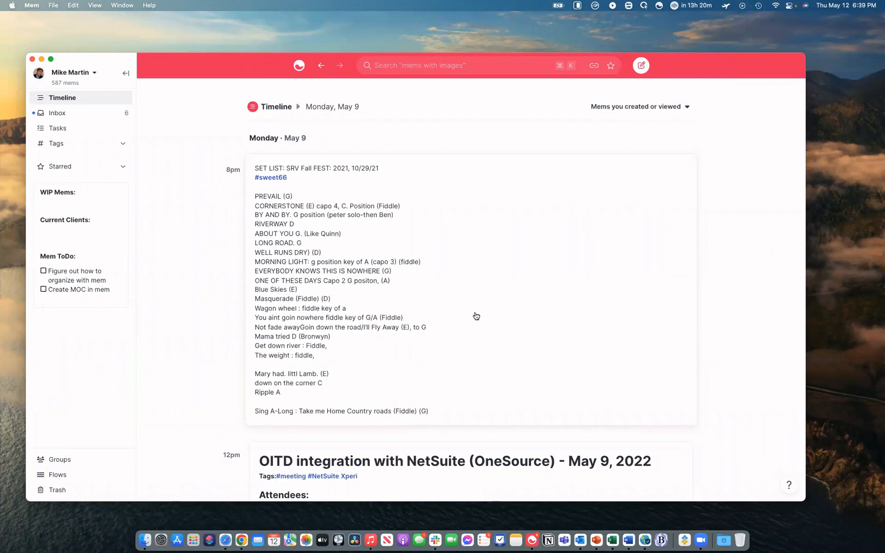
scroll(476, 316, "up", 4)
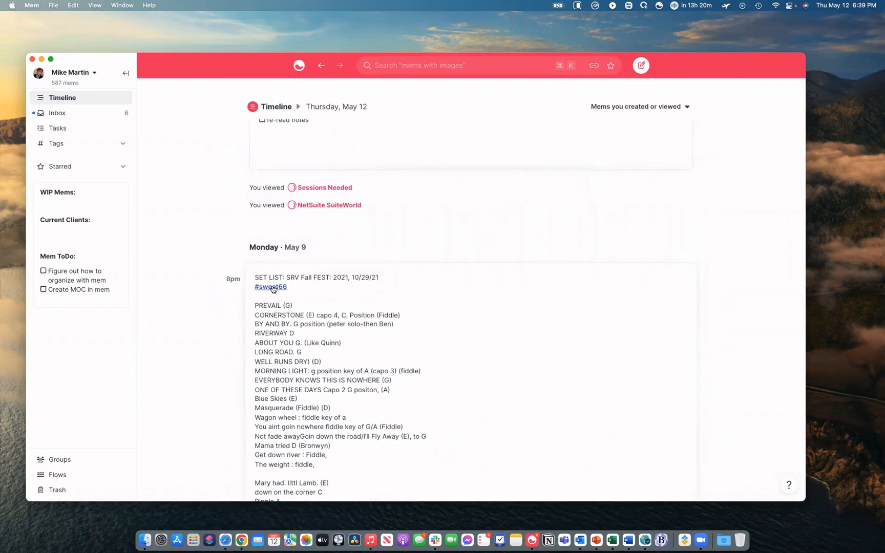
left_click(324, 295)
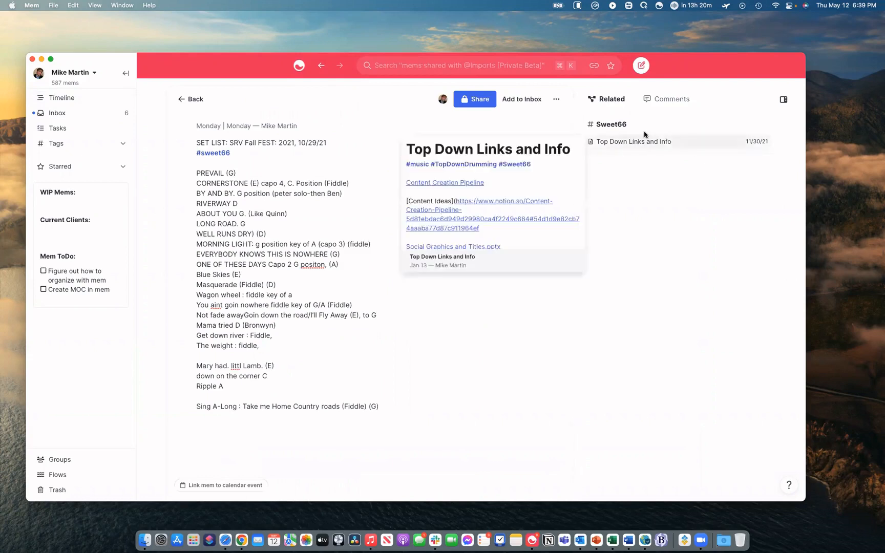
Open the related Top Down Links and Info mem beside the set list and widen the side pane to about half.
left_click(632, 144)
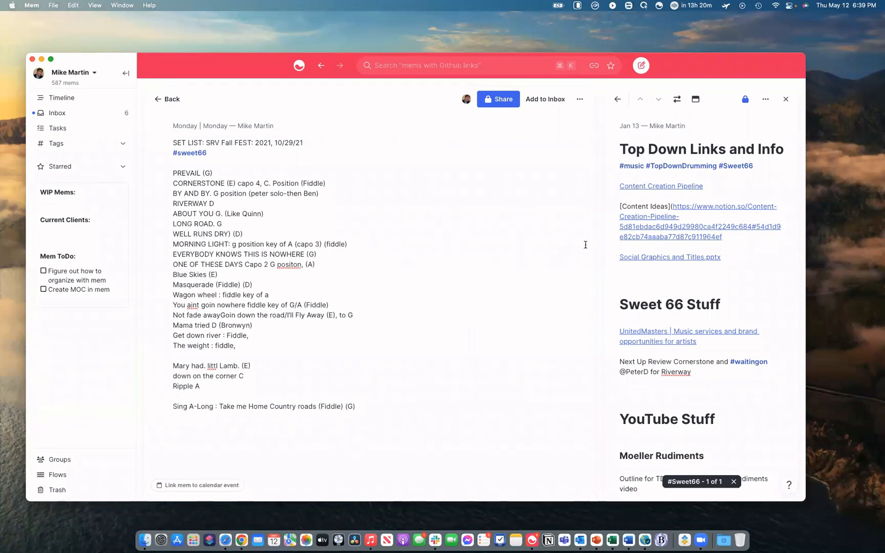
left_click_drag(599, 252, 501, 252)
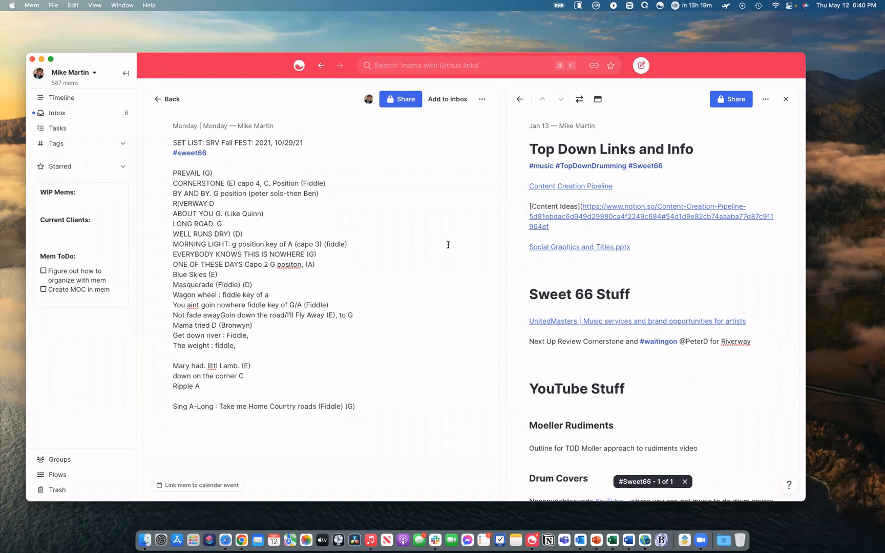
left_click_drag(500, 228, 476, 227)
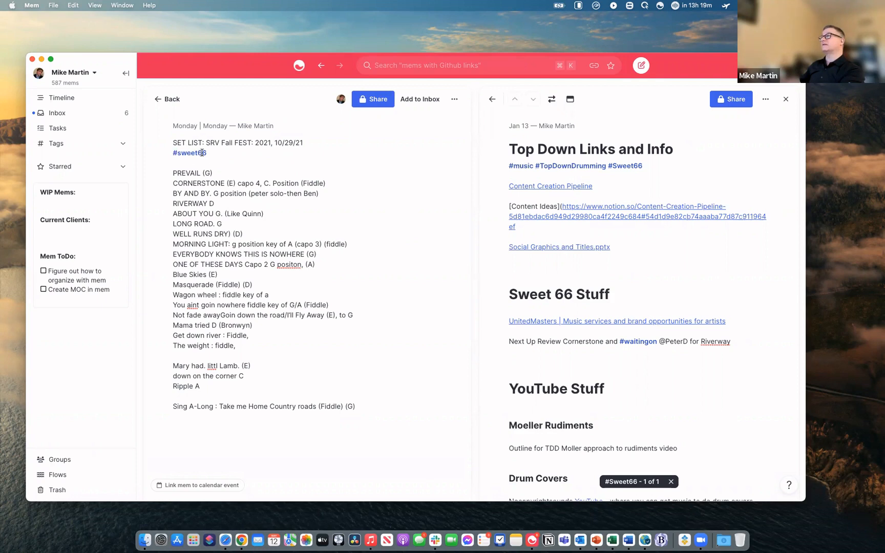
left_click(492, 99)
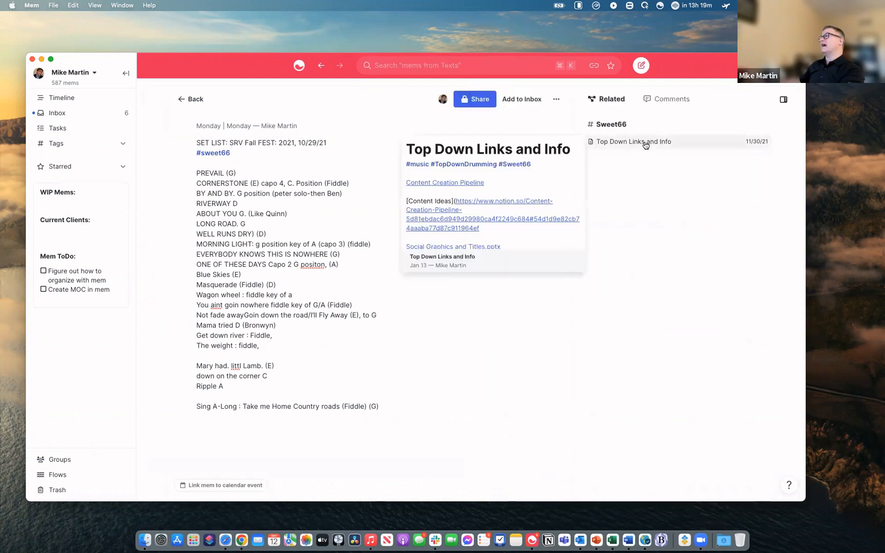
left_click(641, 143)
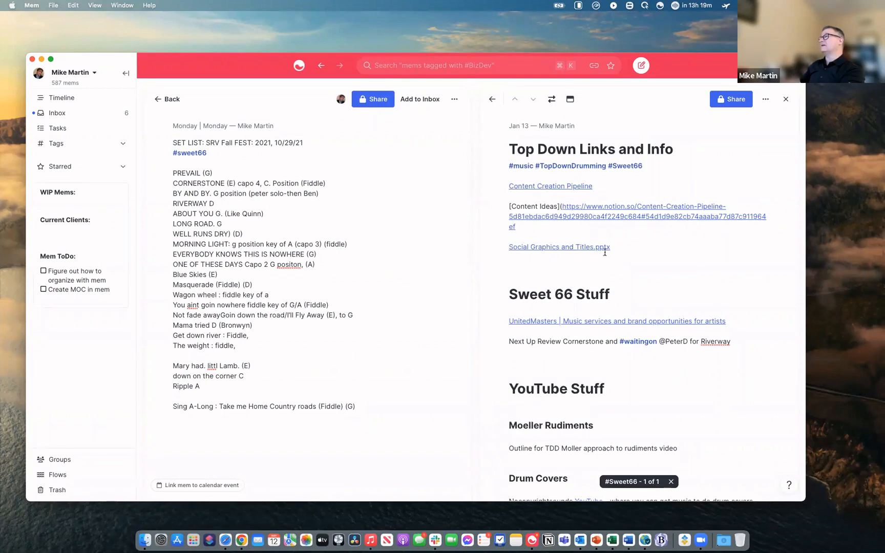
Read through the Top Down Links and Info mem, including its Sweet 66 and YouTube sections.
left_click_drag(618, 247, 496, 251)
left_click(666, 237)
scroll(671, 251, "down", 1)
scroll(672, 257, "down", 5)
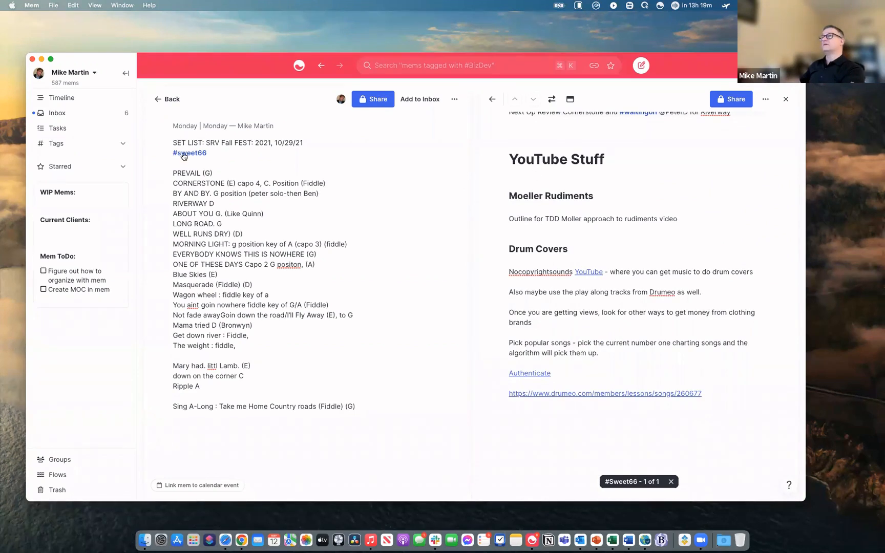
scroll(619, 205, "up", 6)
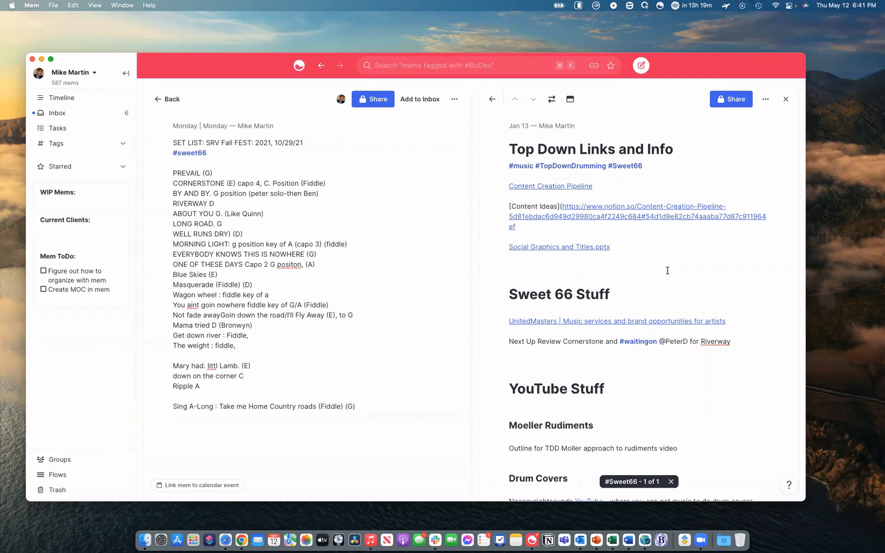
List the mems tagged #TopDownDrumming and open TD YouTube Post Descriptions beside the set list.
left_click(571, 166)
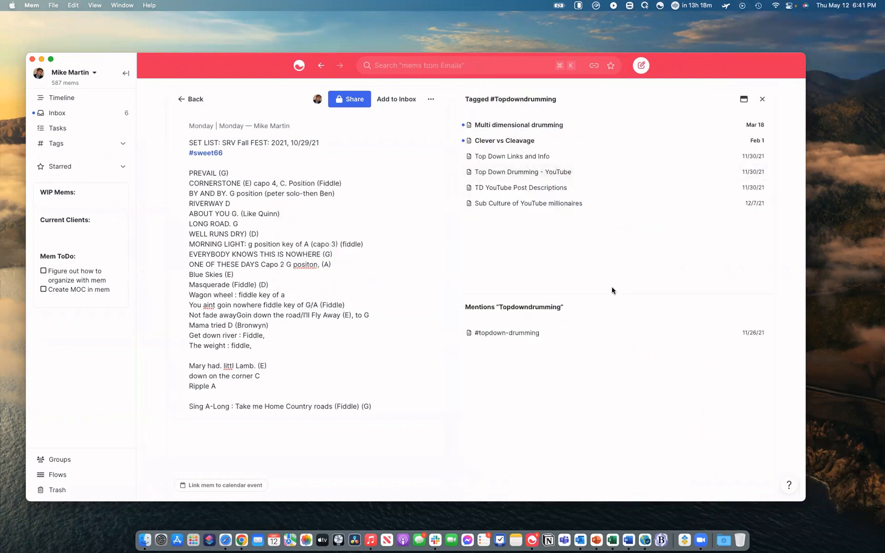
left_click(523, 156)
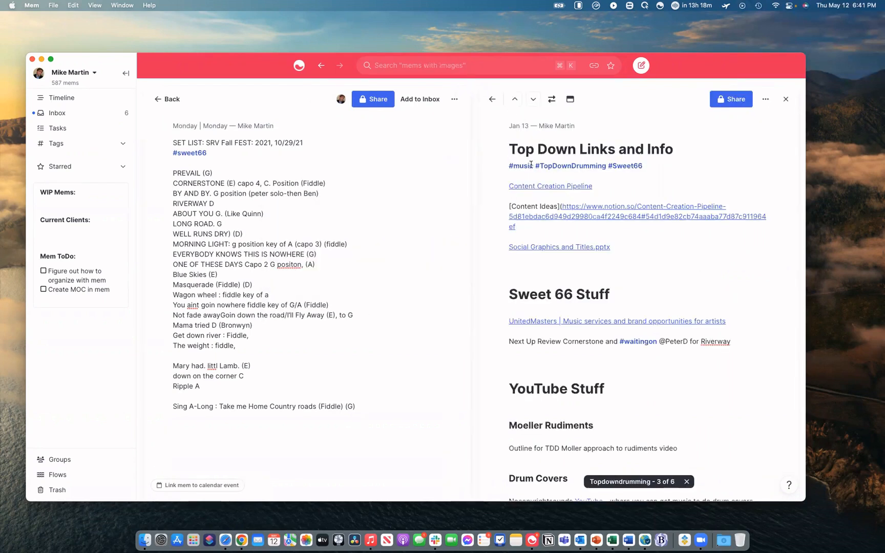
left_click(556, 166)
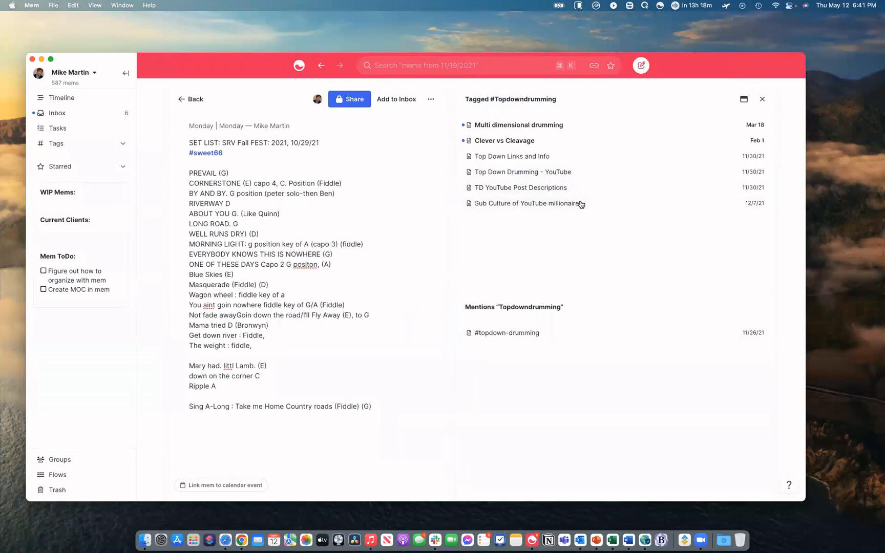
mouse_move(557, 195)
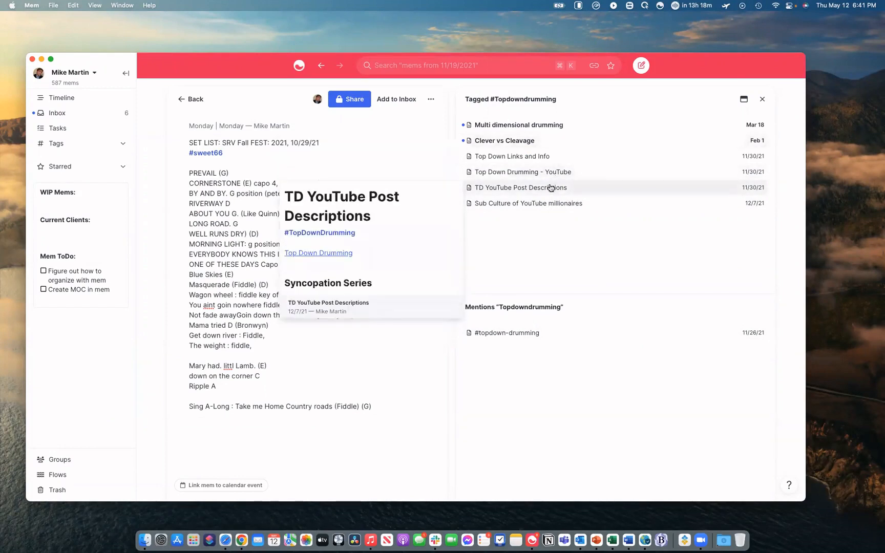
left_click(550, 186)
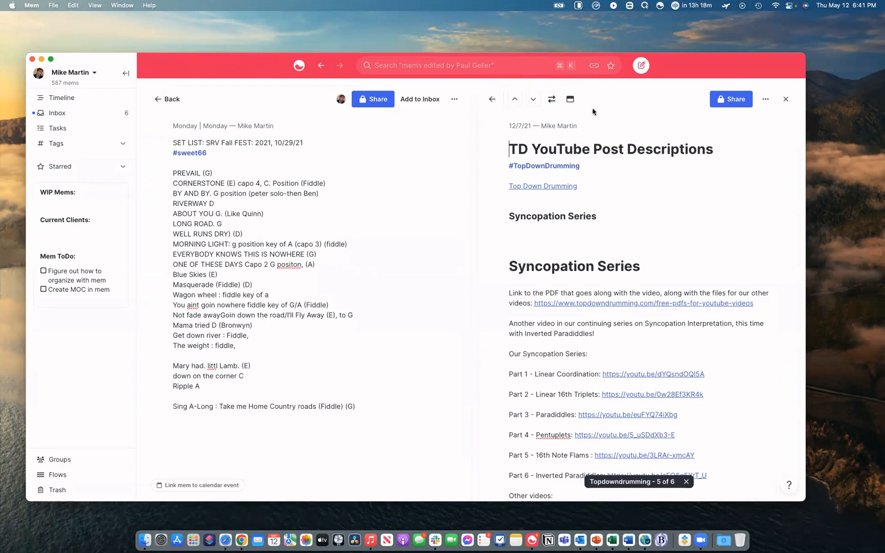
Swap TD YouTube Post Descriptions into the main view and examine its reusable Syncopation Series and drum cover description text.
left_click(552, 100)
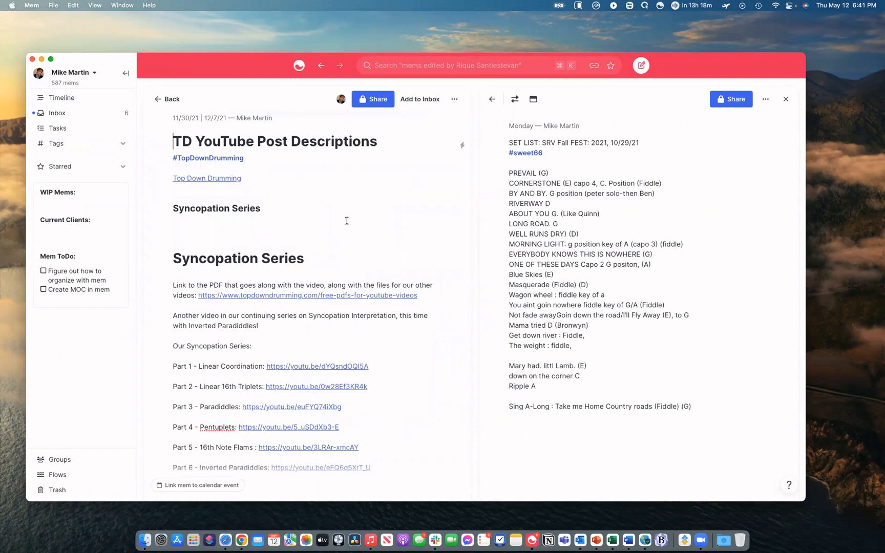
scroll(347, 220, "down", 2)
scroll(347, 221, "up", 2)
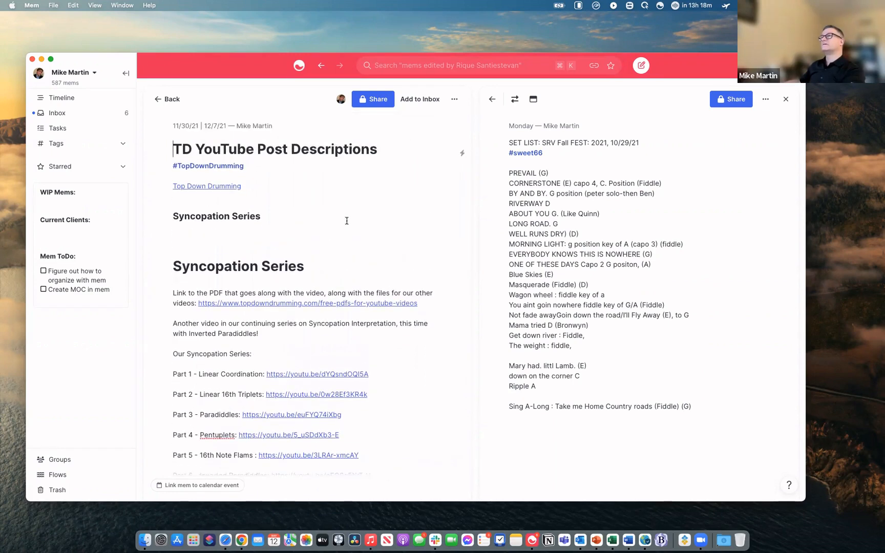
scroll(248, 227, "down", 5)
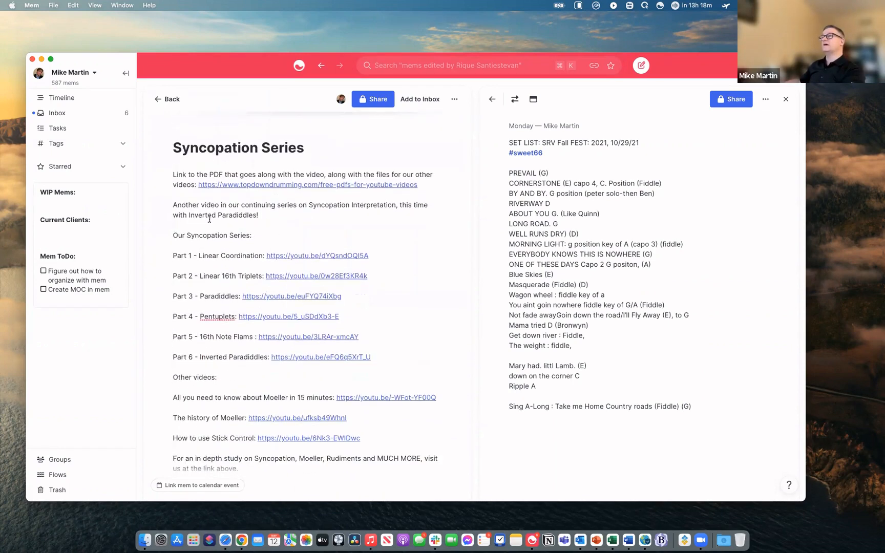
scroll(258, 291, "down", 10)
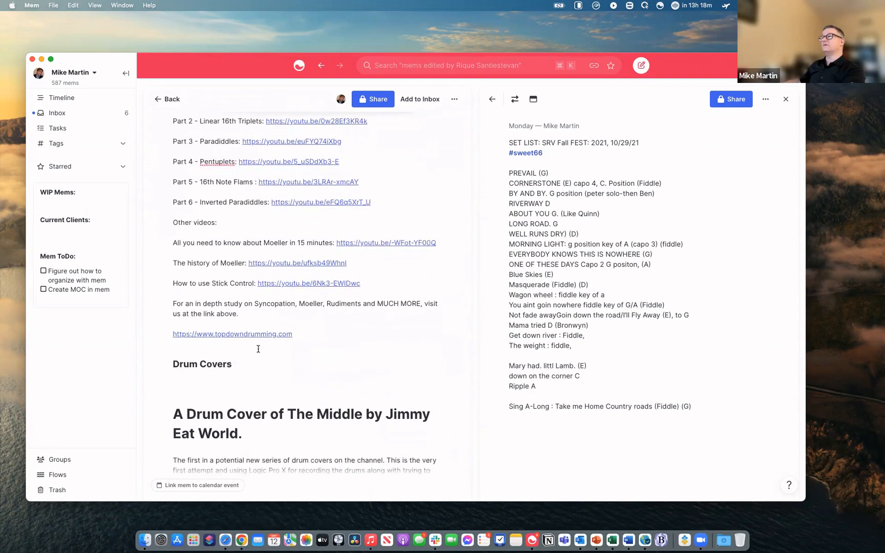
scroll(239, 247, "down", 4)
scroll(236, 249, "up", 1)
scroll(234, 249, "down", 2)
scroll(234, 250, "up", 5)
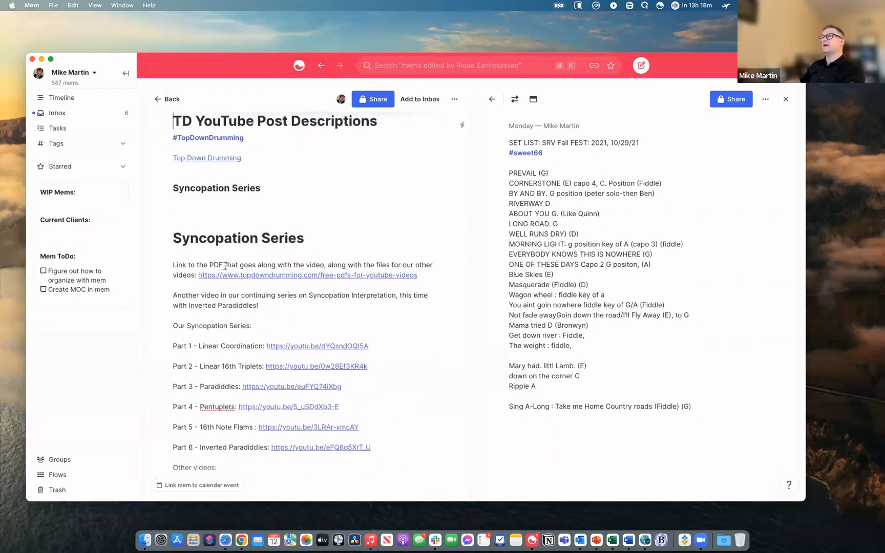
scroll(308, 228, "down", 4)
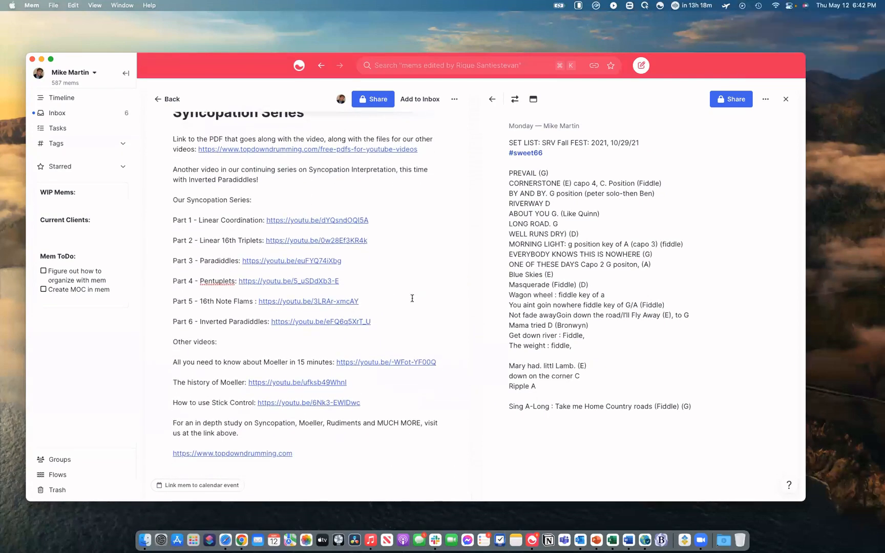
scroll(175, 175, "up", 1)
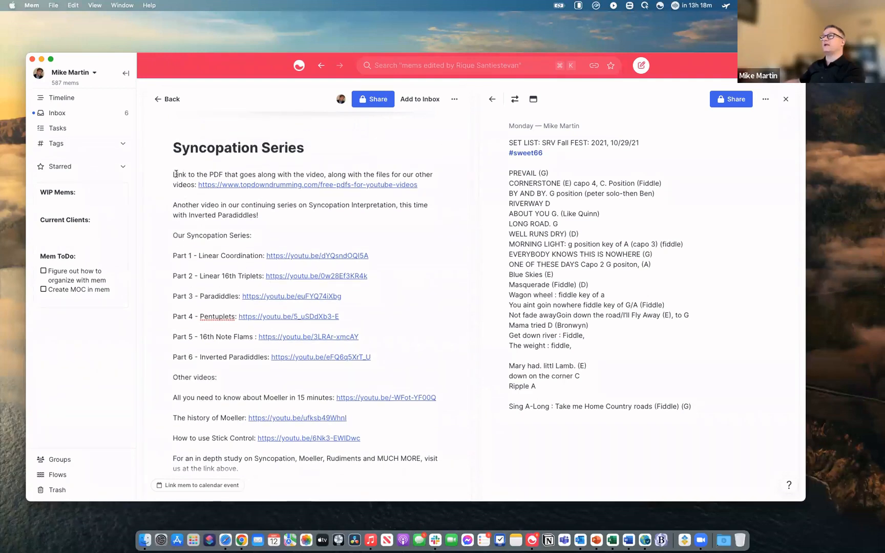
left_click_drag(173, 174, 372, 357)
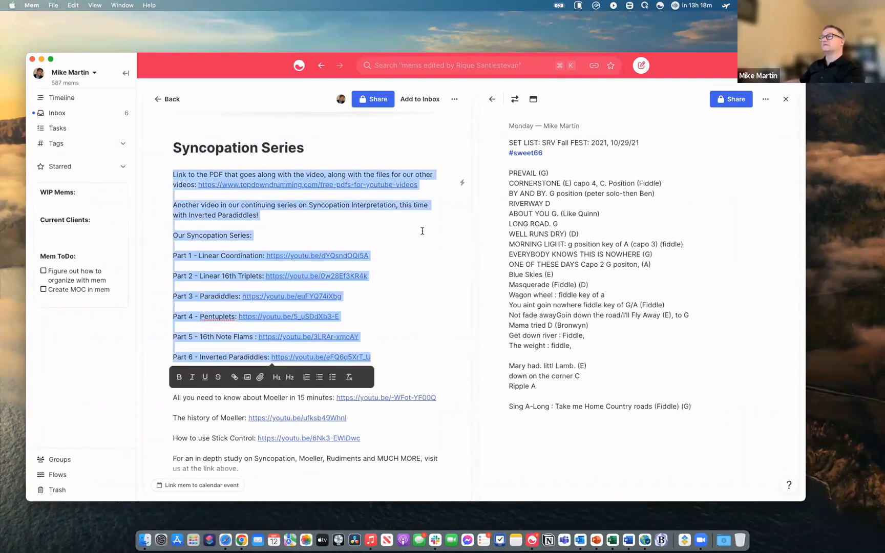
left_click(397, 244)
scroll(349, 214, "up", 3)
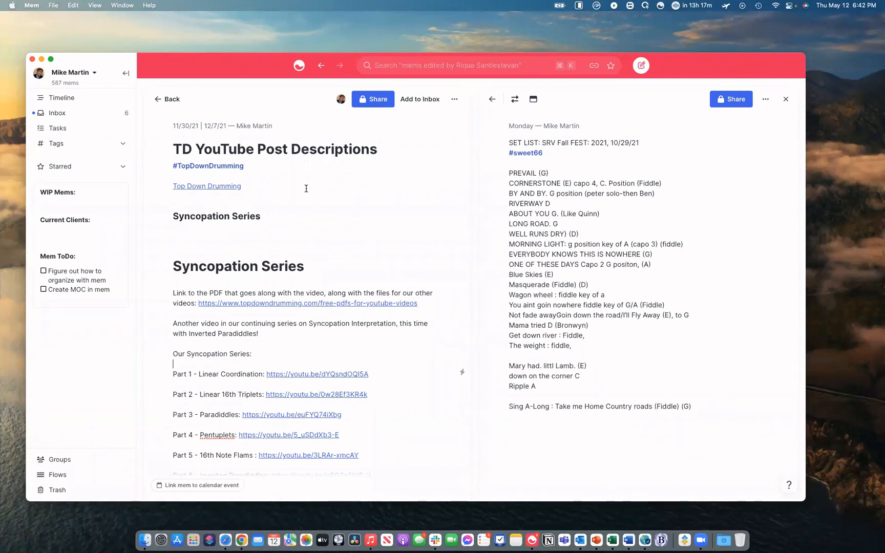
Open the key insights mem from the timeline and swap the similar Mem Makeover meeting mem into the main view.
left_click(60, 98)
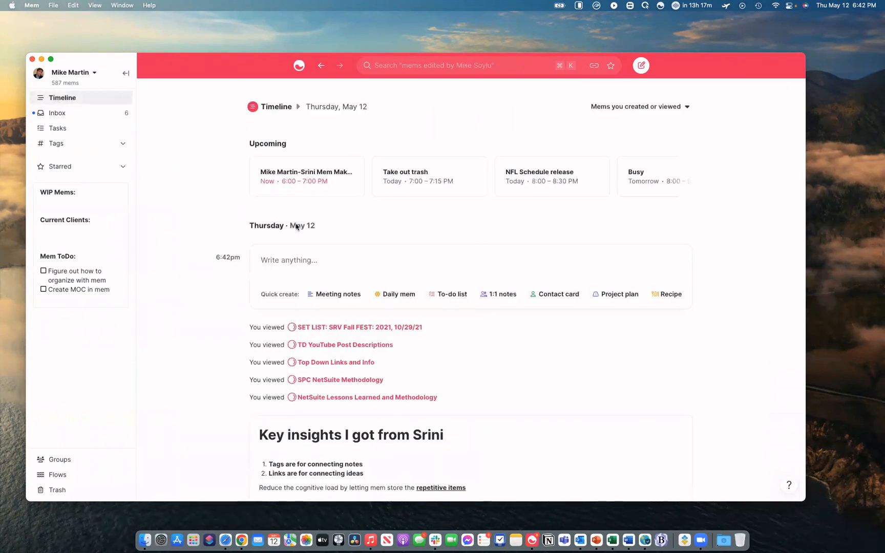
scroll(340, 218, "down", 5)
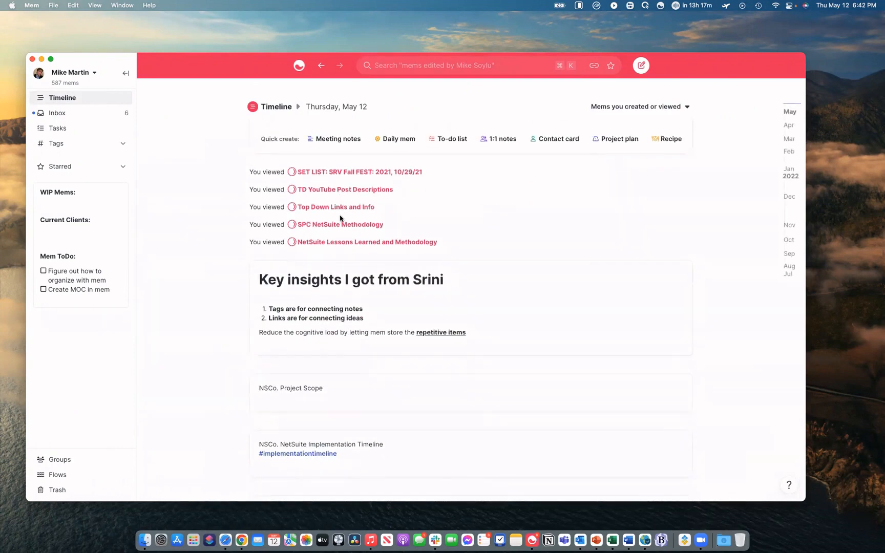
scroll(340, 219, "up", 1)
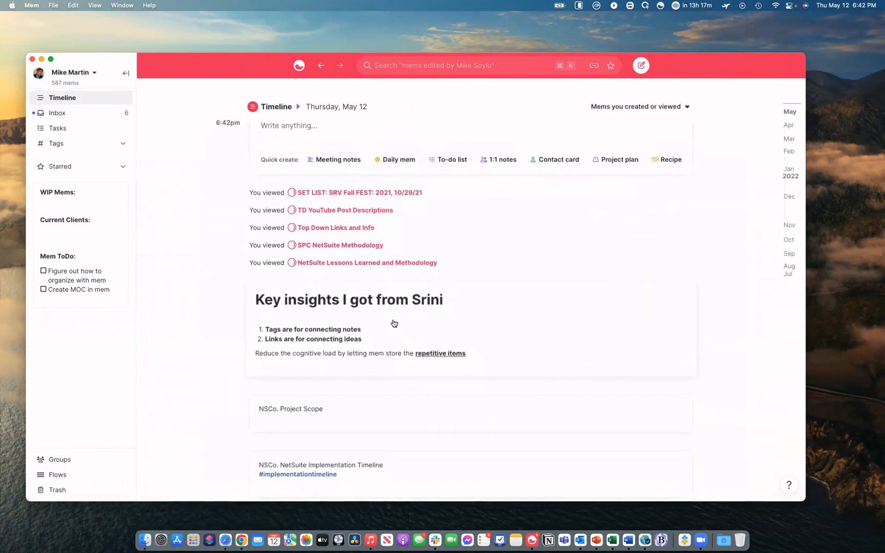
left_click(437, 327)
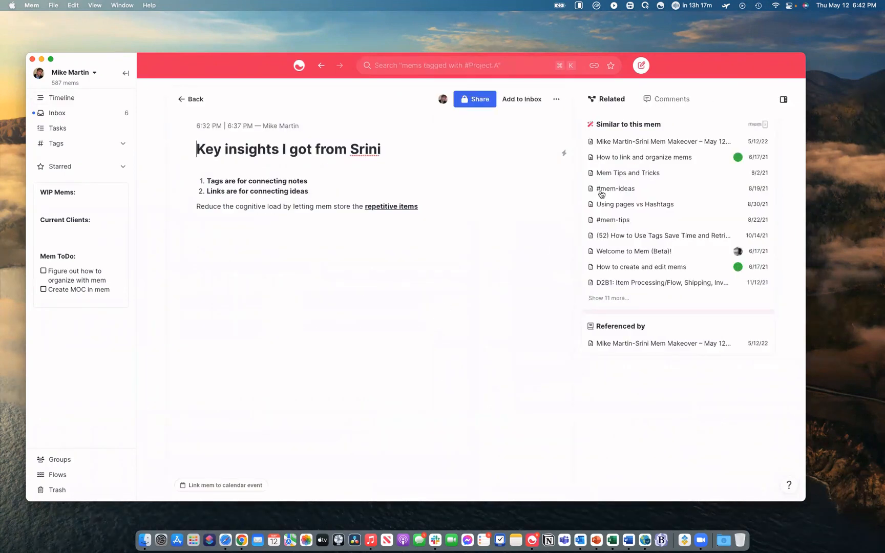
left_click(656, 144)
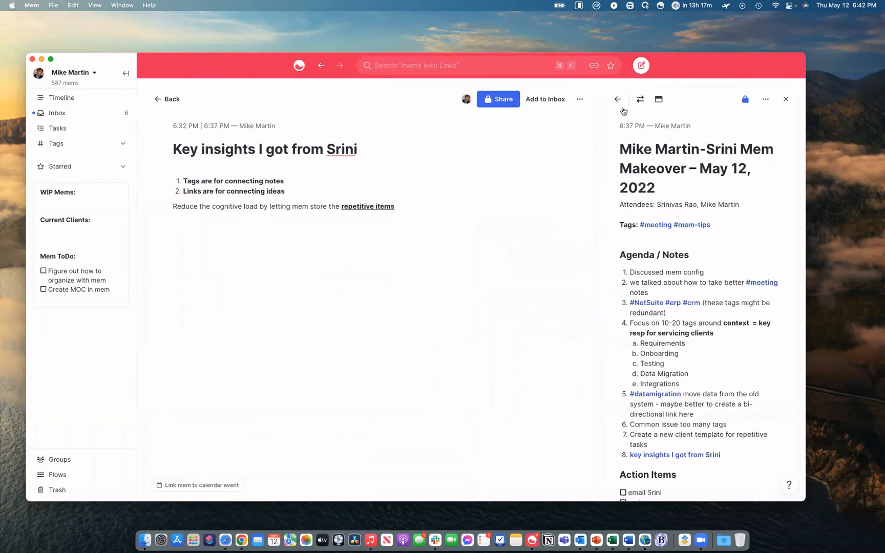
left_click(639, 99)
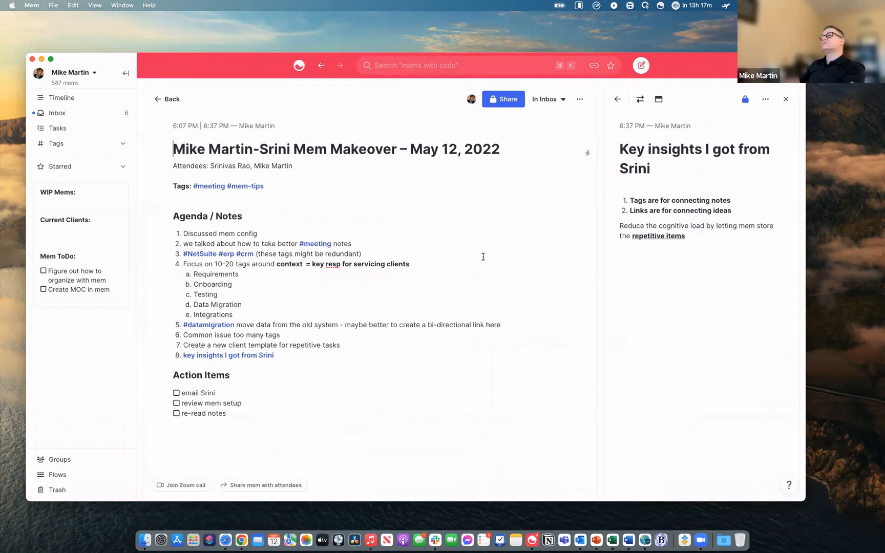
Review the meeting notes on focusing on 10-20 context tags, including the Requirements entry and the other listed tags.
left_click_drag(183, 264, 277, 306)
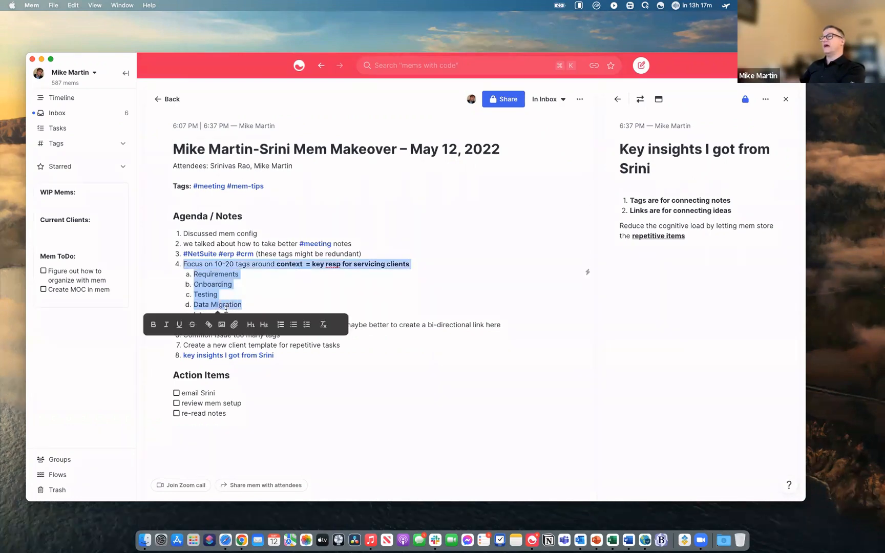
left_click(322, 291)
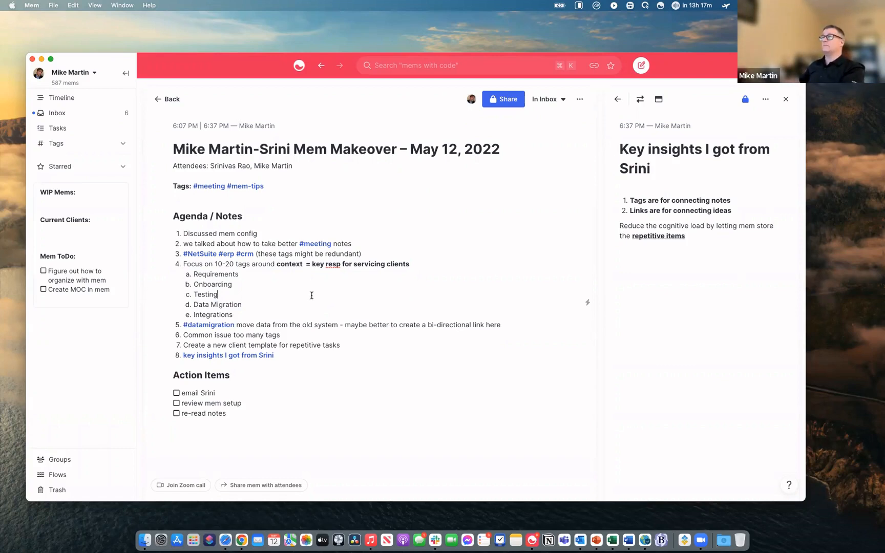
left_click(301, 296)
left_click_drag(195, 274, 237, 276)
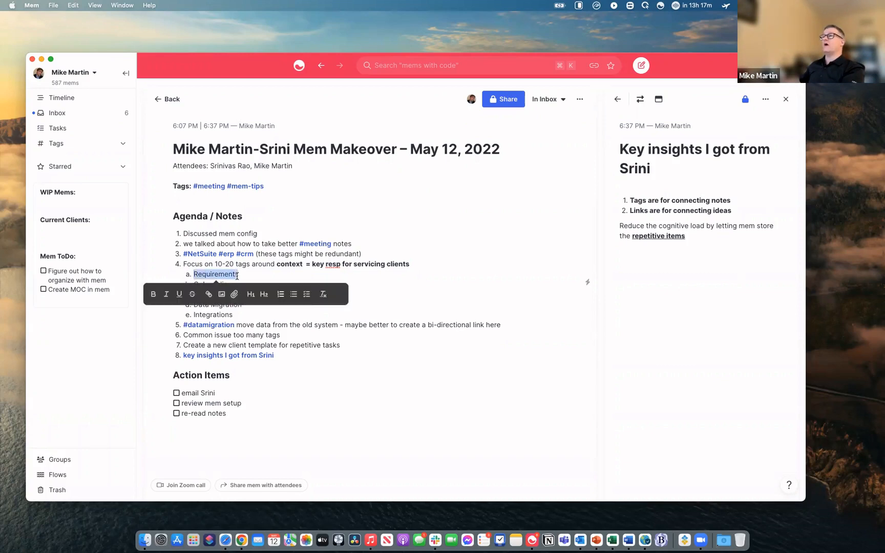
left_click(258, 275)
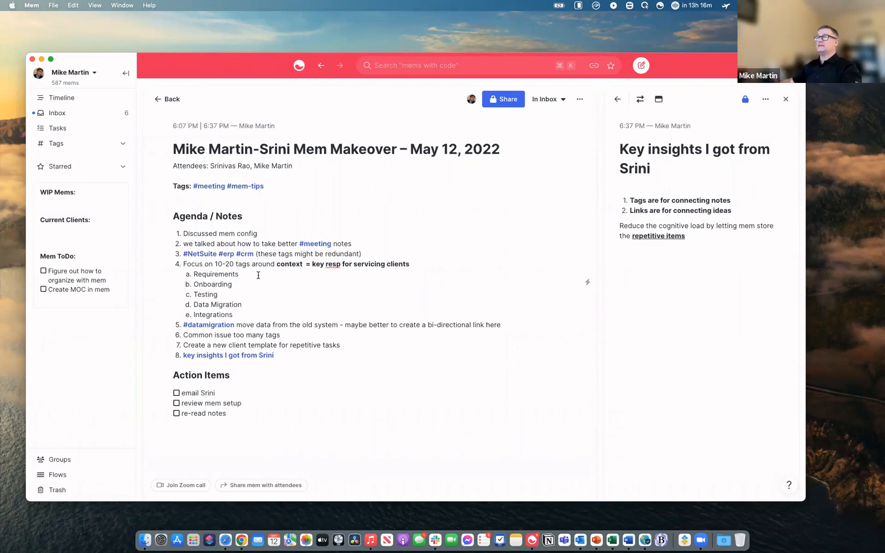
left_click(258, 275)
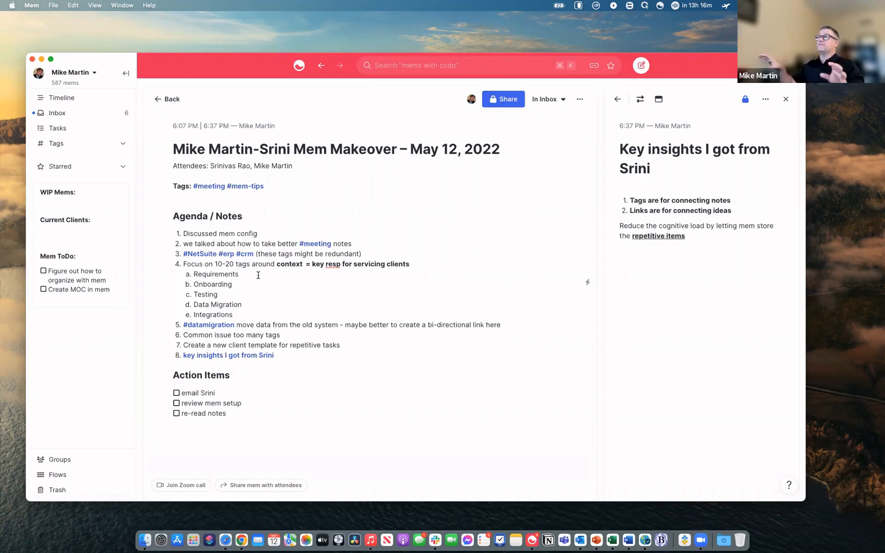
left_click(258, 275)
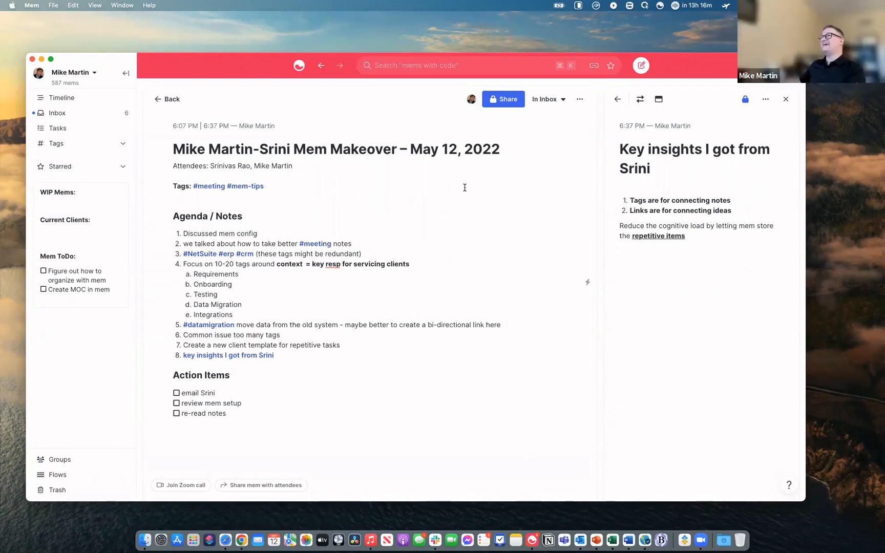
scroll(476, 184, "down", 1)
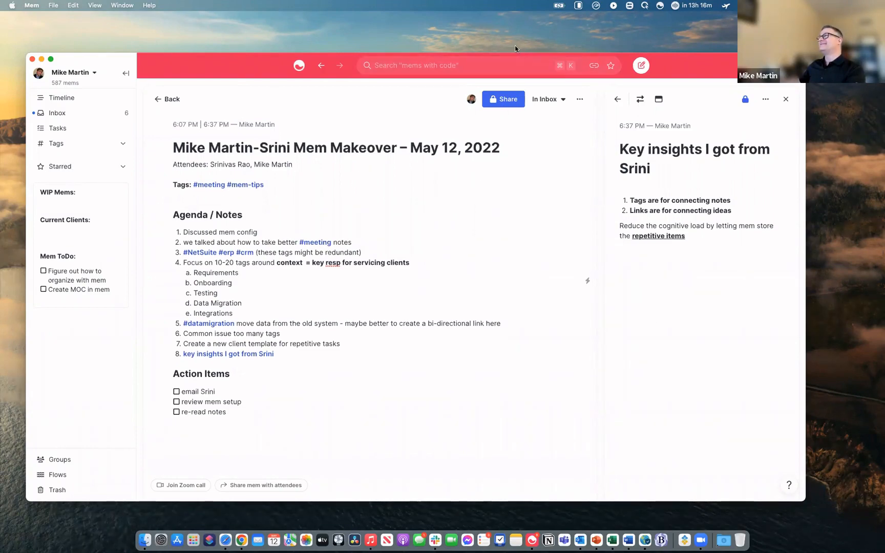